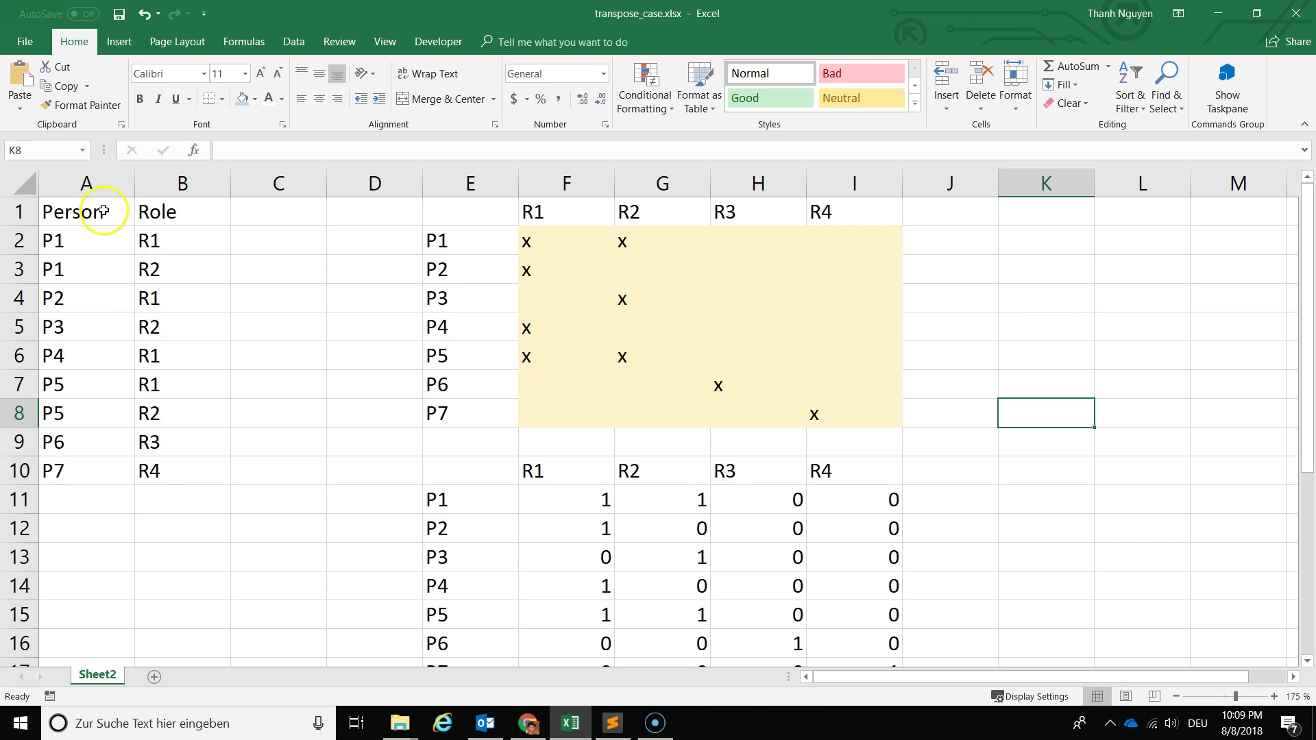
Review the Person entries in column A and the Role entries in column B.
left_click(92, 180)
left_click(91, 210)
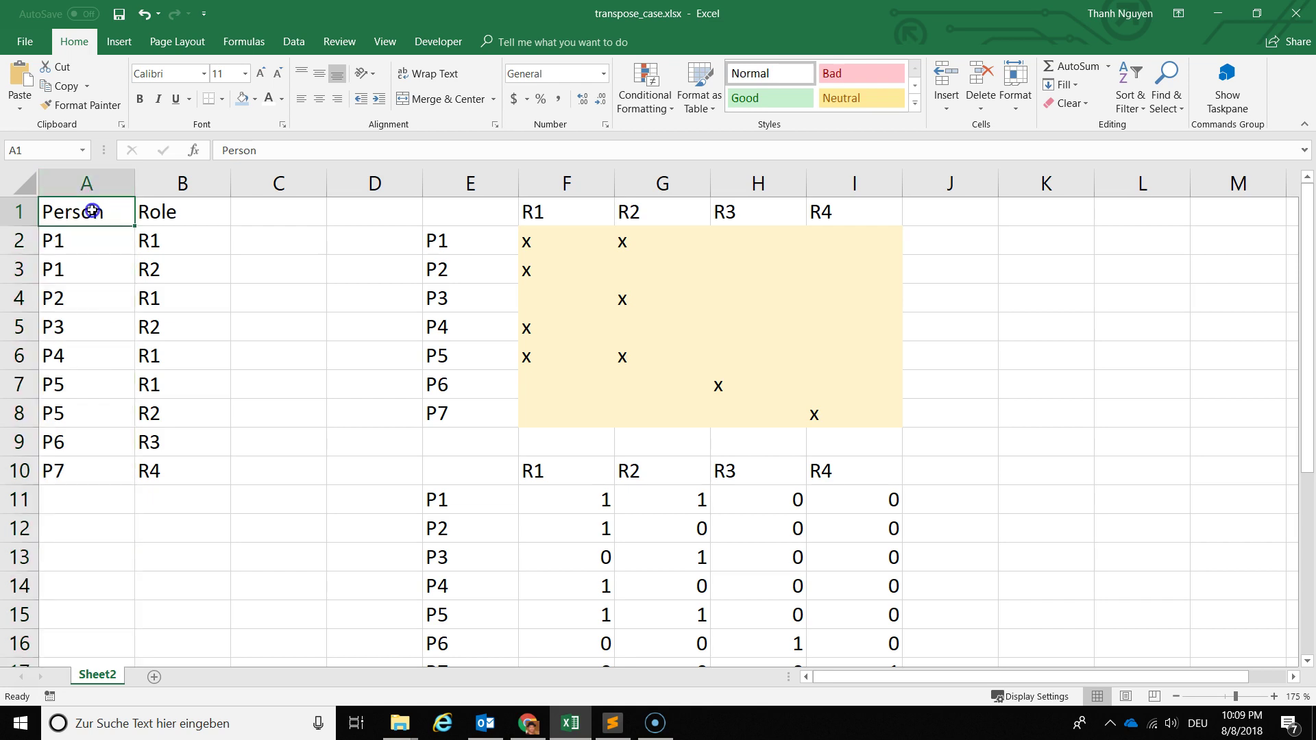
left_click_drag(92, 246, 97, 420)
mouse_move(96, 470)
left_mouse_down()
mouse_move(96, 240)
mouse_move(91, 476)
mouse_move(173, 466)
left_mouse_up()
left_click(75, 234)
left_click_drag(167, 241, 173, 477)
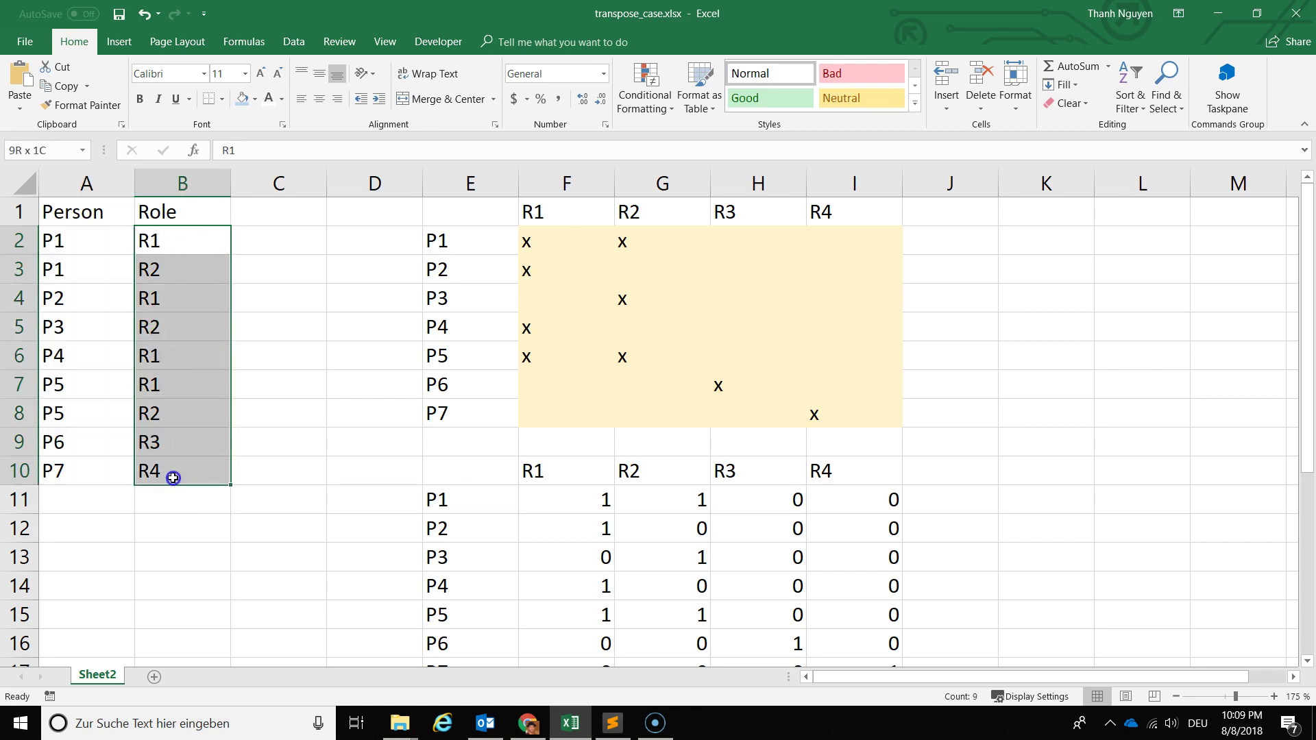
left_click(274, 519)
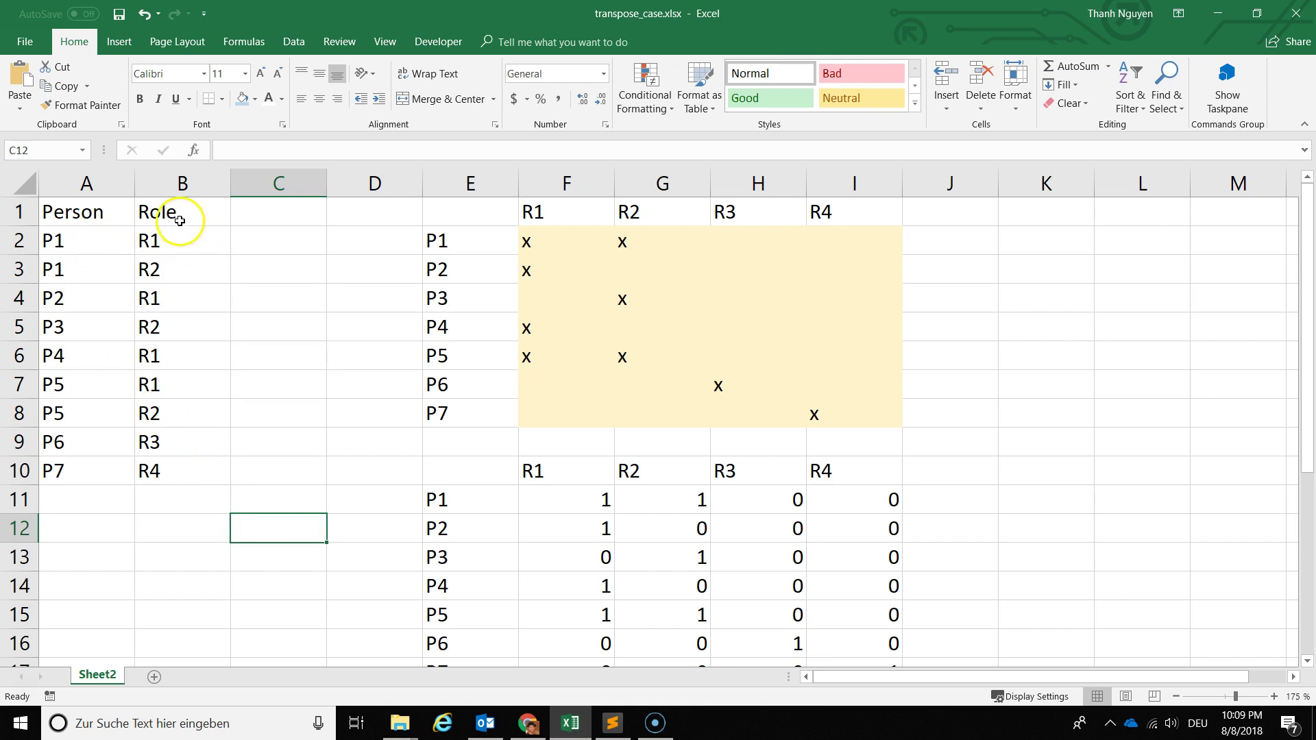
left_click(182, 186)
mouse_move(190, 215)
left_mouse_down()
mouse_move(194, 470)
mouse_move(206, 241)
left_mouse_up()
Inspect the =A4&B4 and =A8&B8 joining formulas in column C against the person-role pairs.
left_click(277, 300)
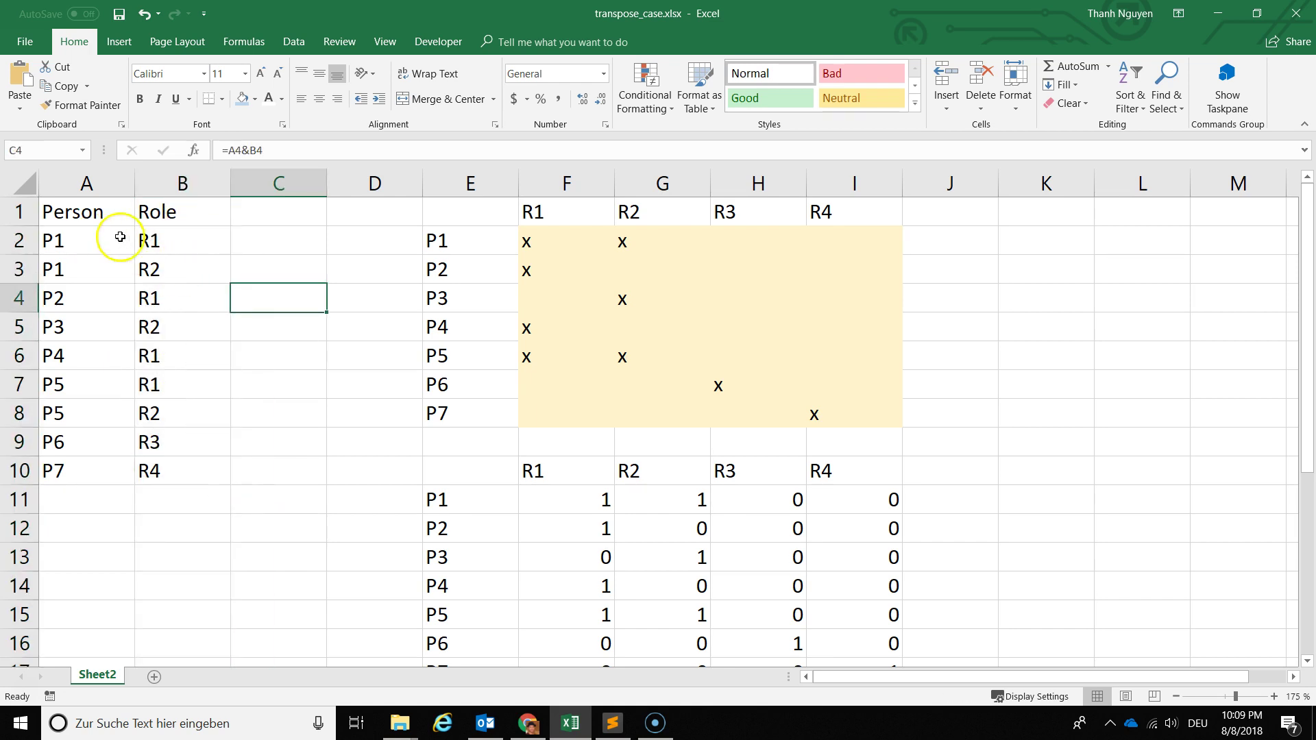
left_click(91, 240)
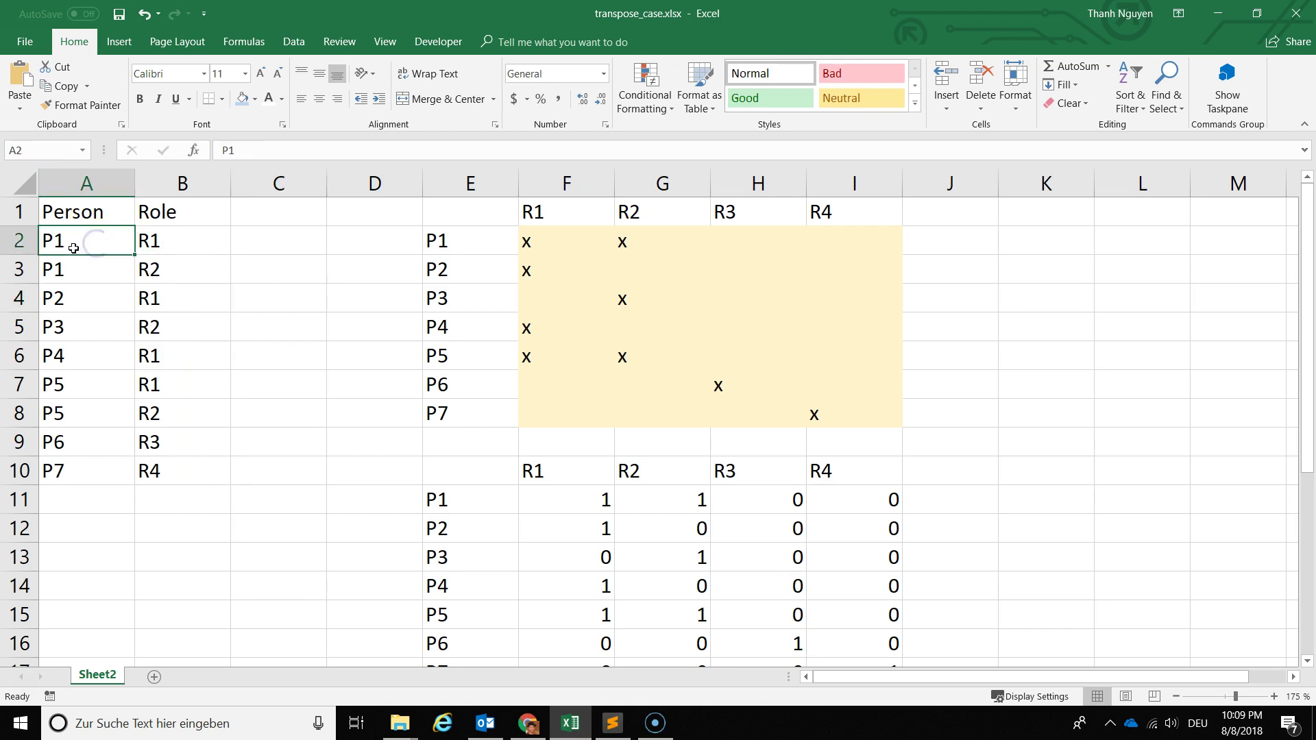
left_click(177, 242)
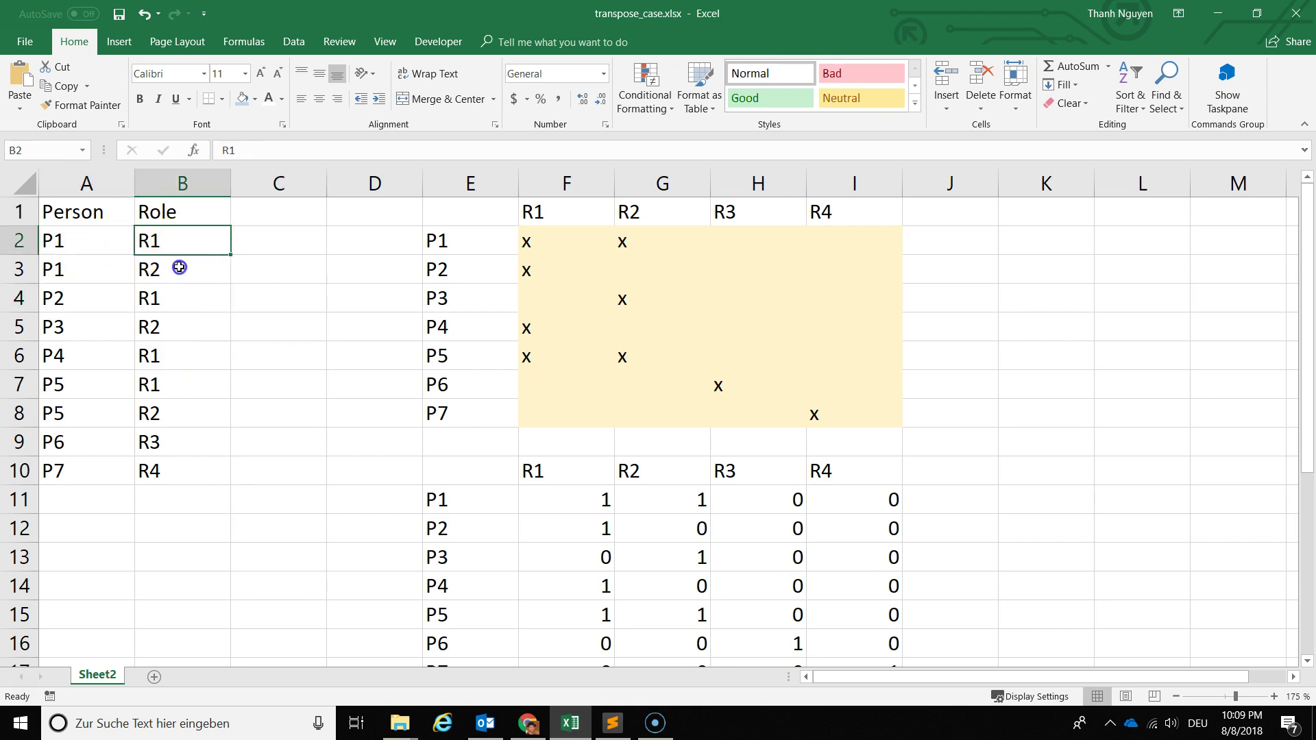
left_click(179, 268)
left_click(96, 299)
left_click(178, 303)
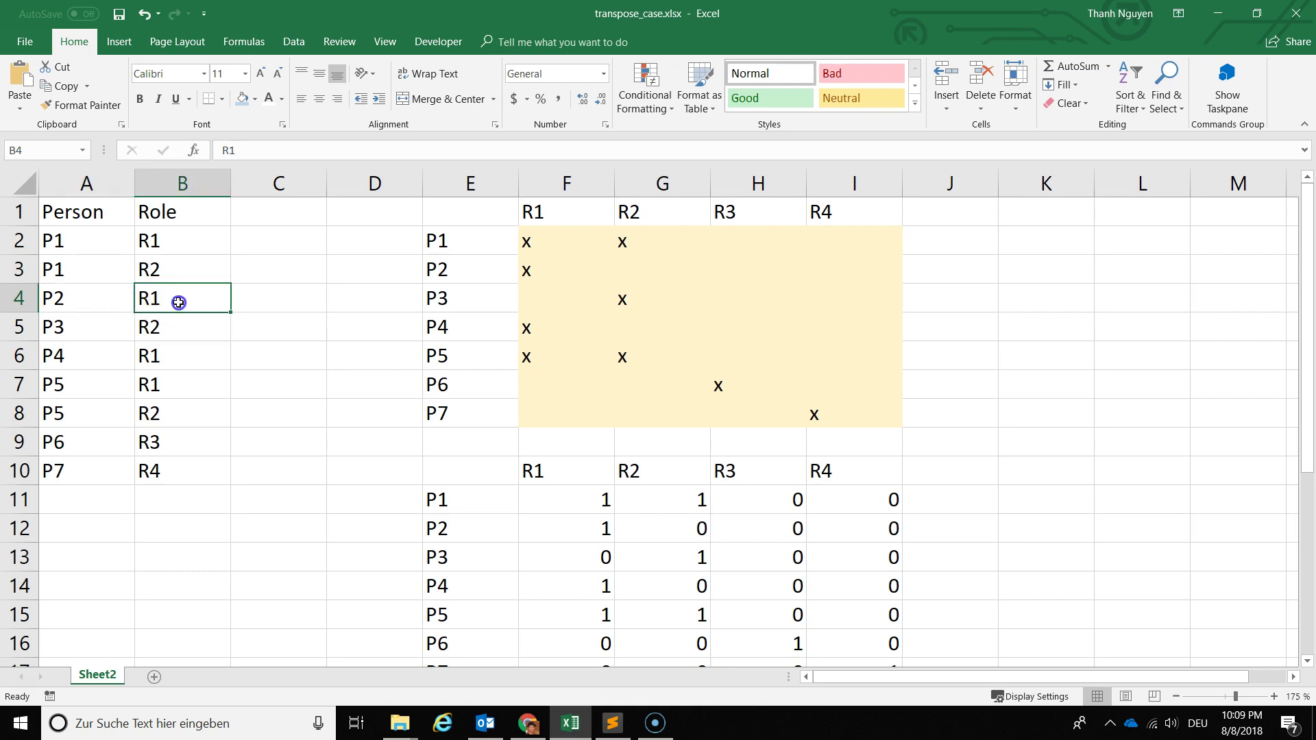
left_click(253, 427)
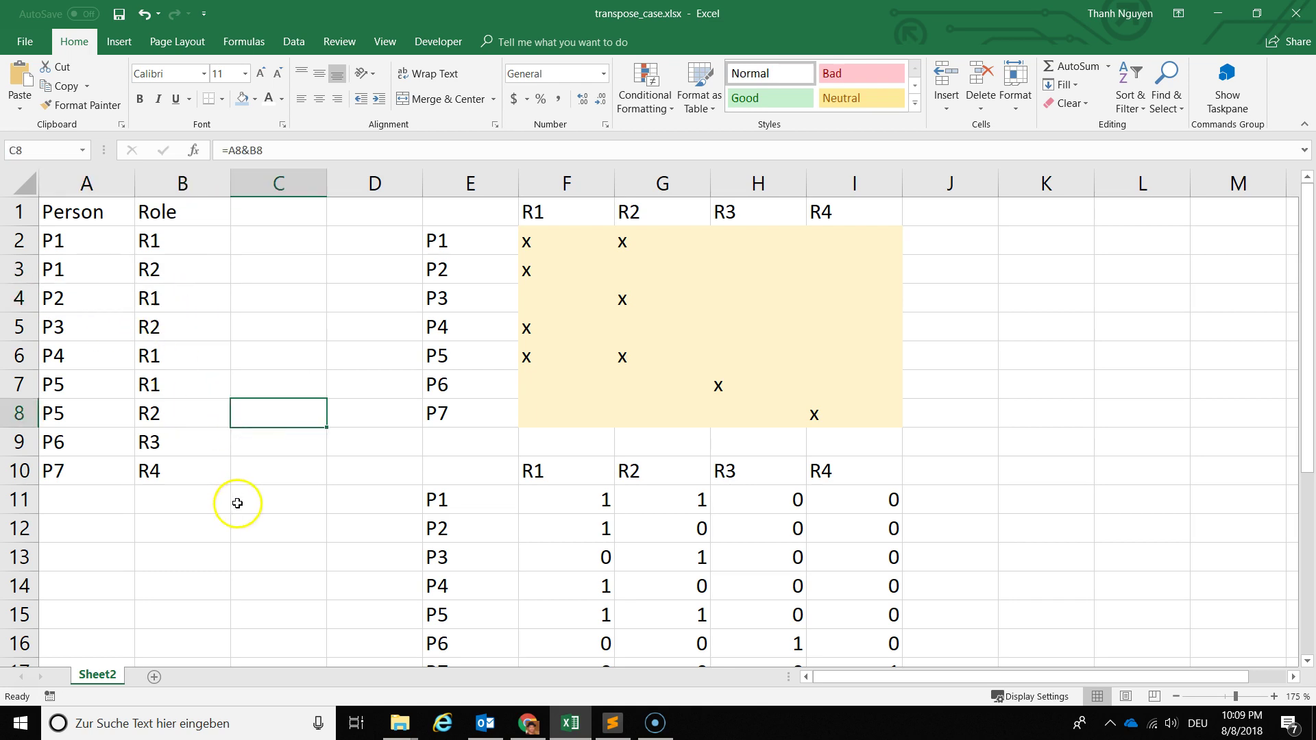
Compare person P1 in A2 with its role R1 in B2.
mouse_move(82, 216)
left_mouse_down()
mouse_move(161, 227)
mouse_move(171, 479)
left_mouse_up()
left_click(216, 545)
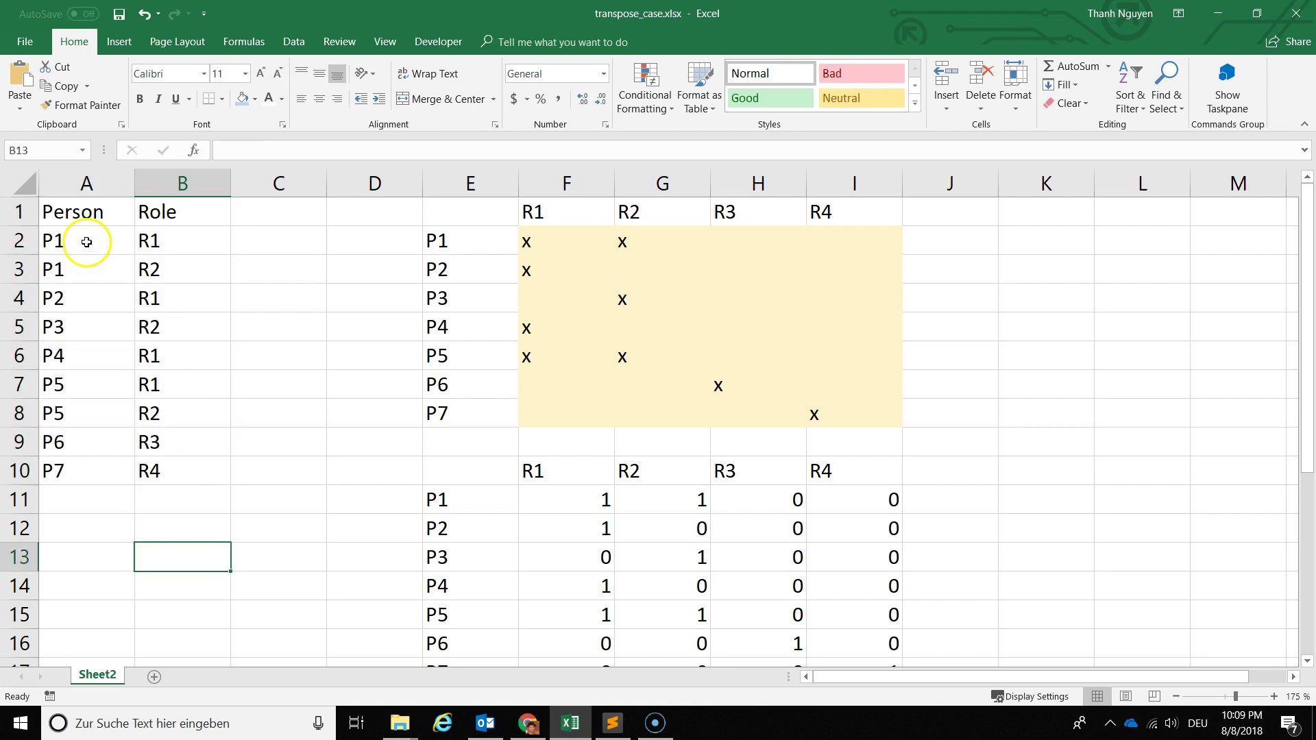
left_click(89, 241)
left_click(191, 240)
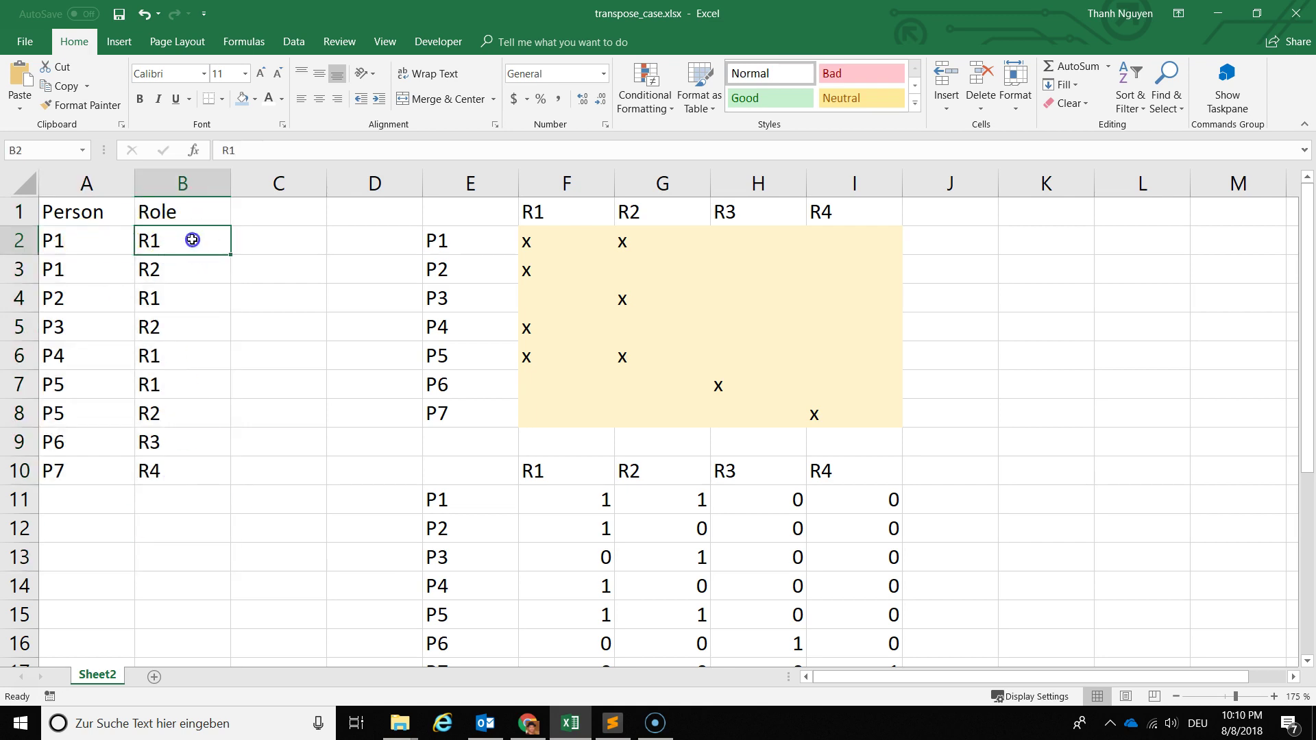
left_click(100, 241)
left_click(197, 241)
left_click(120, 243)
left_click(177, 241)
left_click(96, 244)
left_click(180, 243)
left_click(118, 243)
left_click(185, 242)
Look over the x-mark matrix E1:I8 alongside the Person and Role columns.
left_click_drag(538, 246, 902, 426)
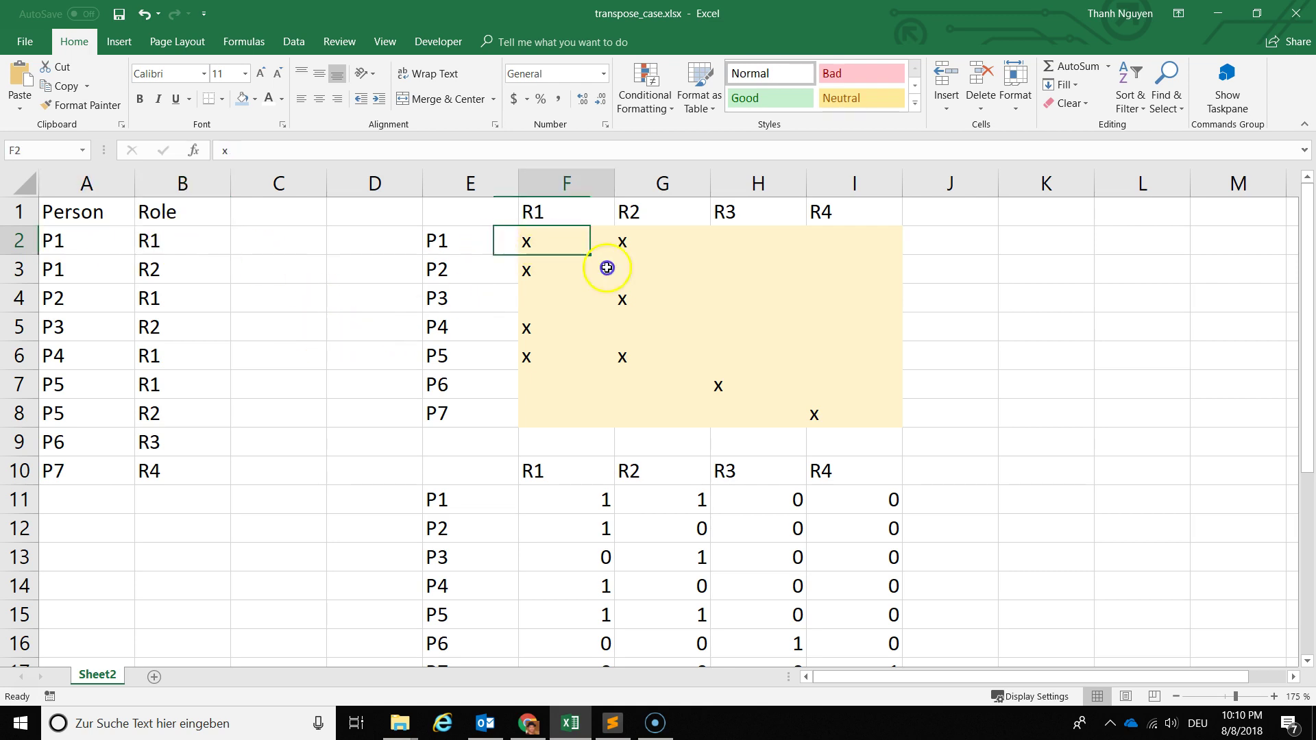
left_click(988, 465)
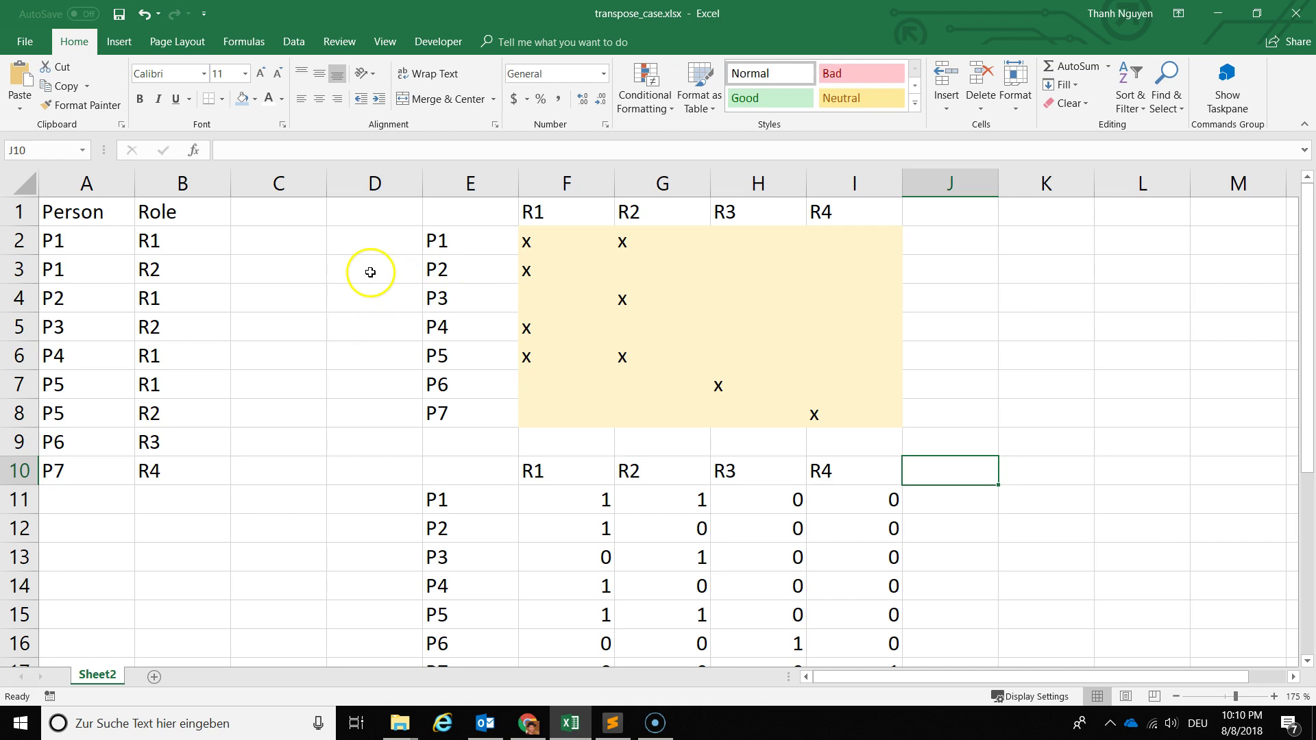
left_click_drag(81, 183, 182, 183)
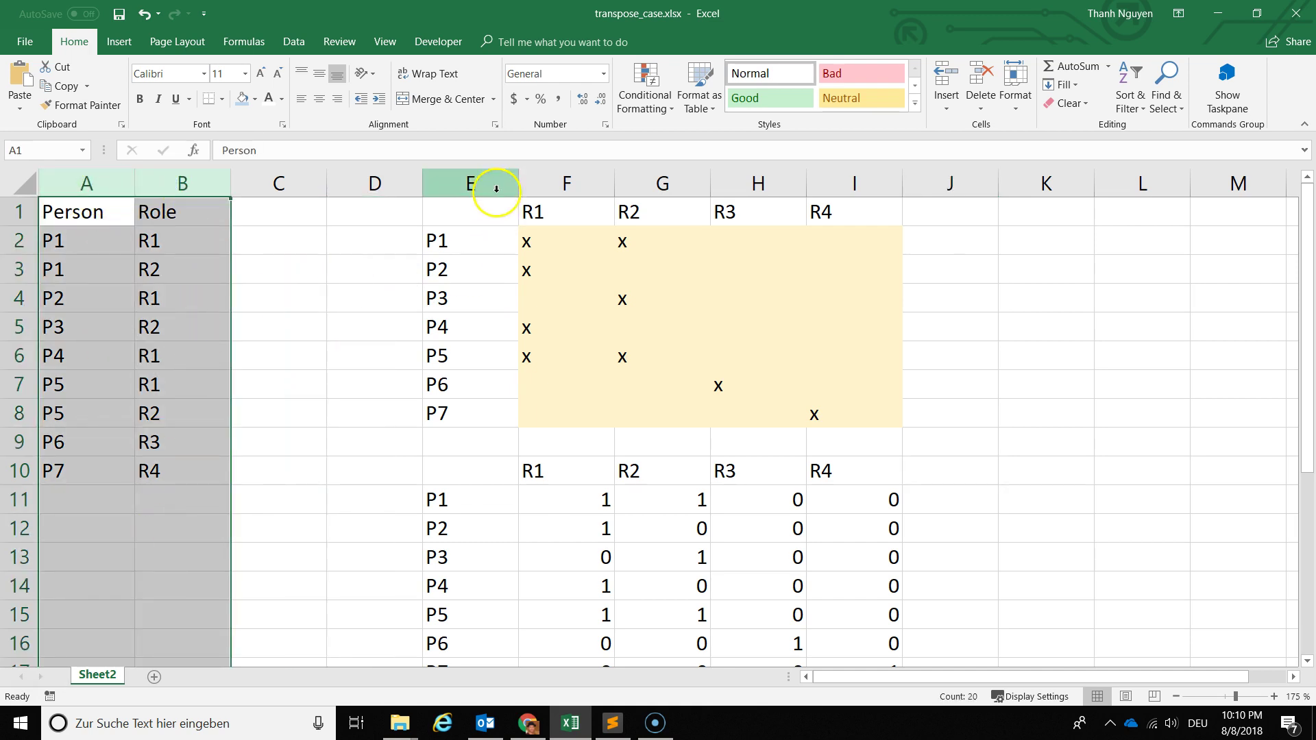
left_click_drag(479, 218, 868, 418)
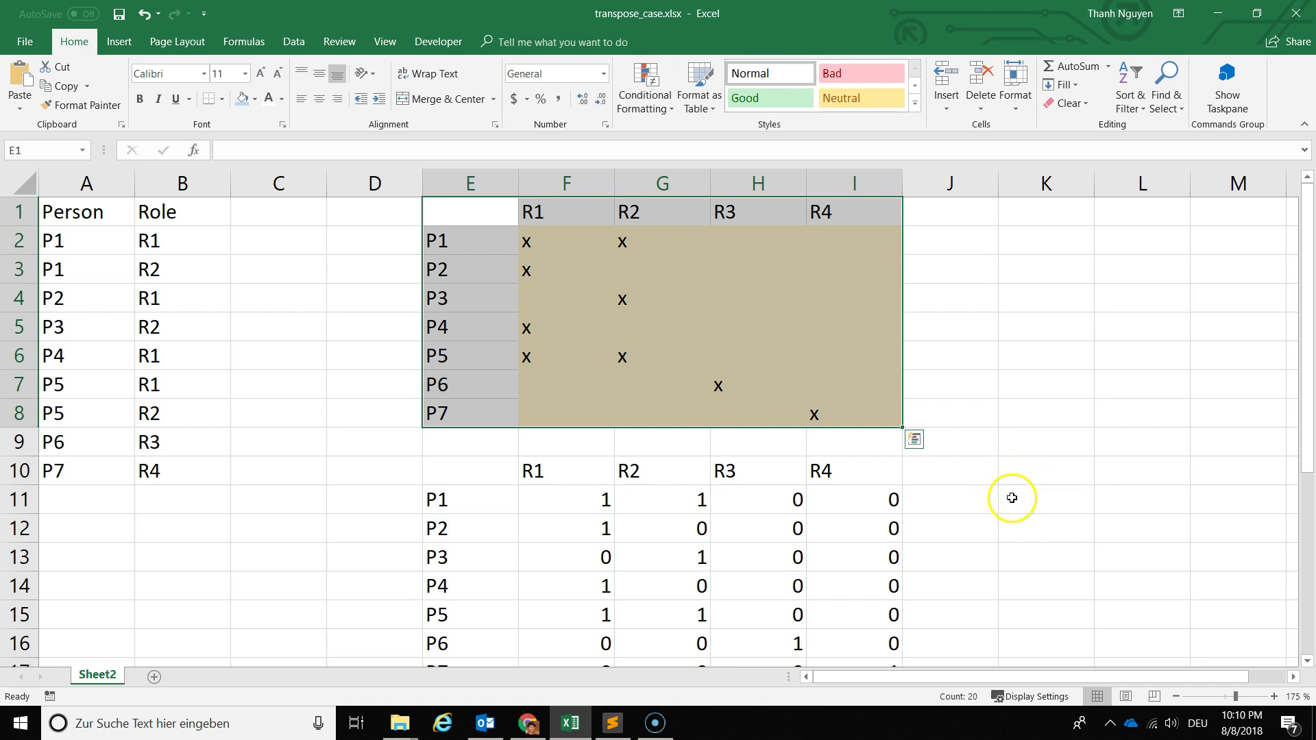
left_click(141, 240)
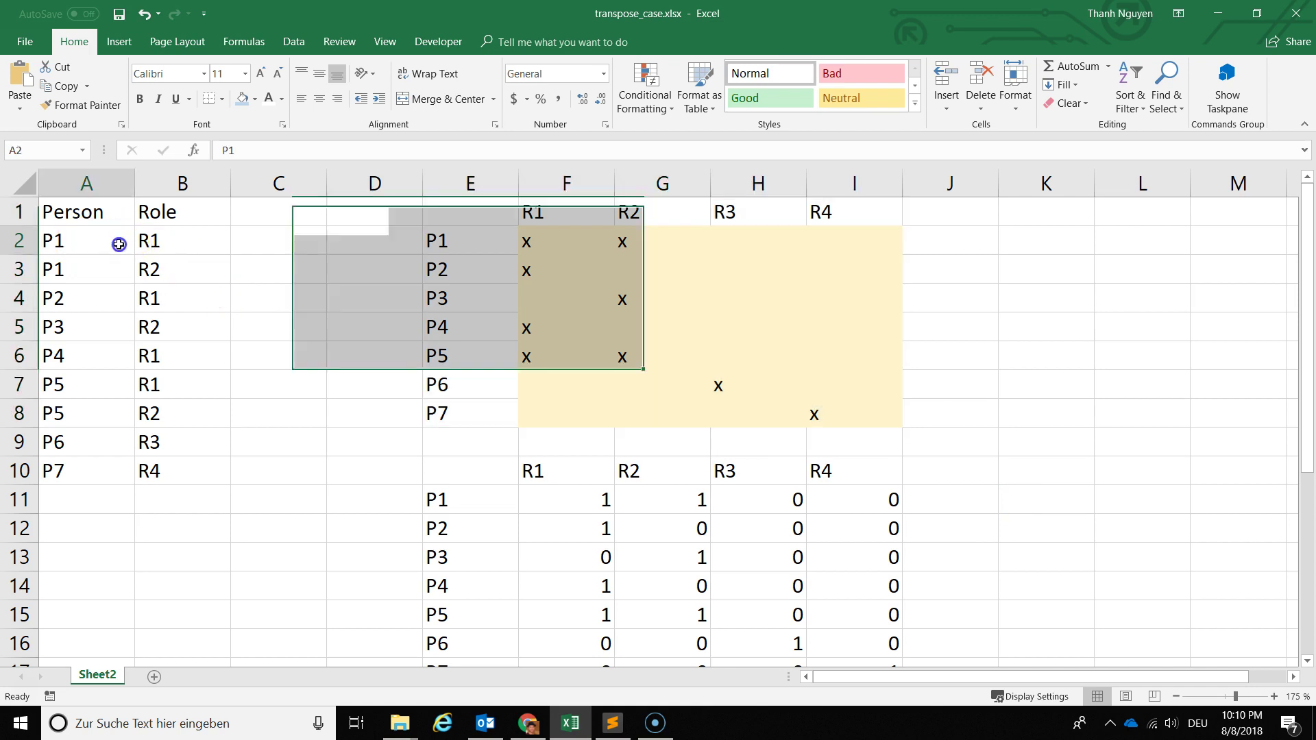
Examine the two P1 entries in A2:A3 and the full role list B2:B10.
left_click_drag(88, 265, 164, 268)
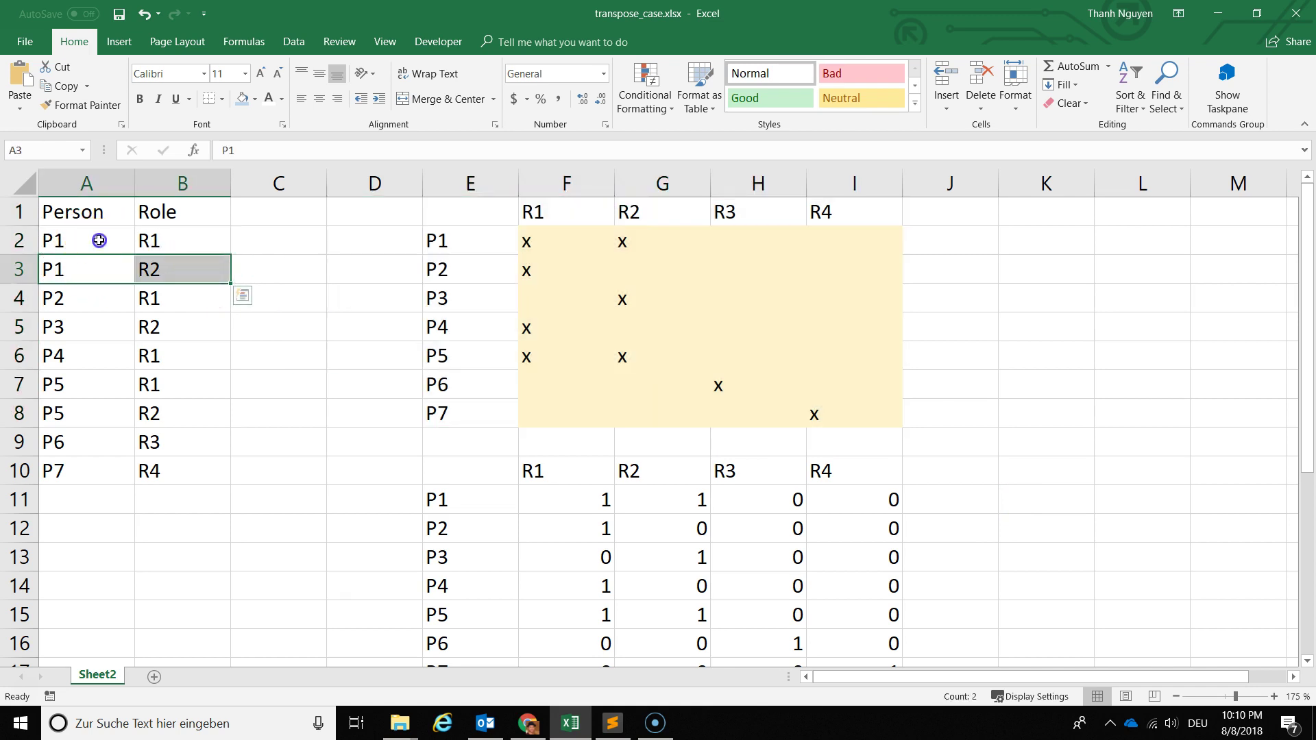
left_click_drag(92, 241, 158, 241)
left_click(118, 274)
left_click(157, 244)
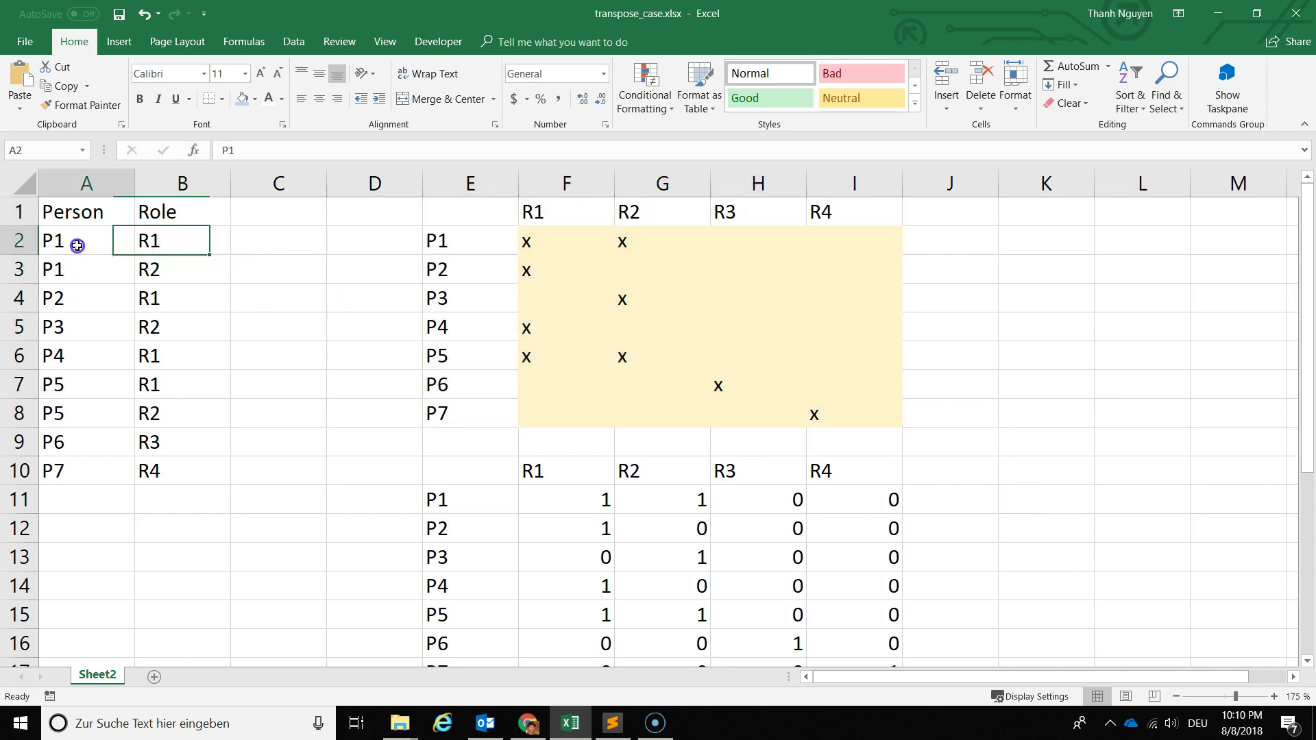
left_click(100, 247)
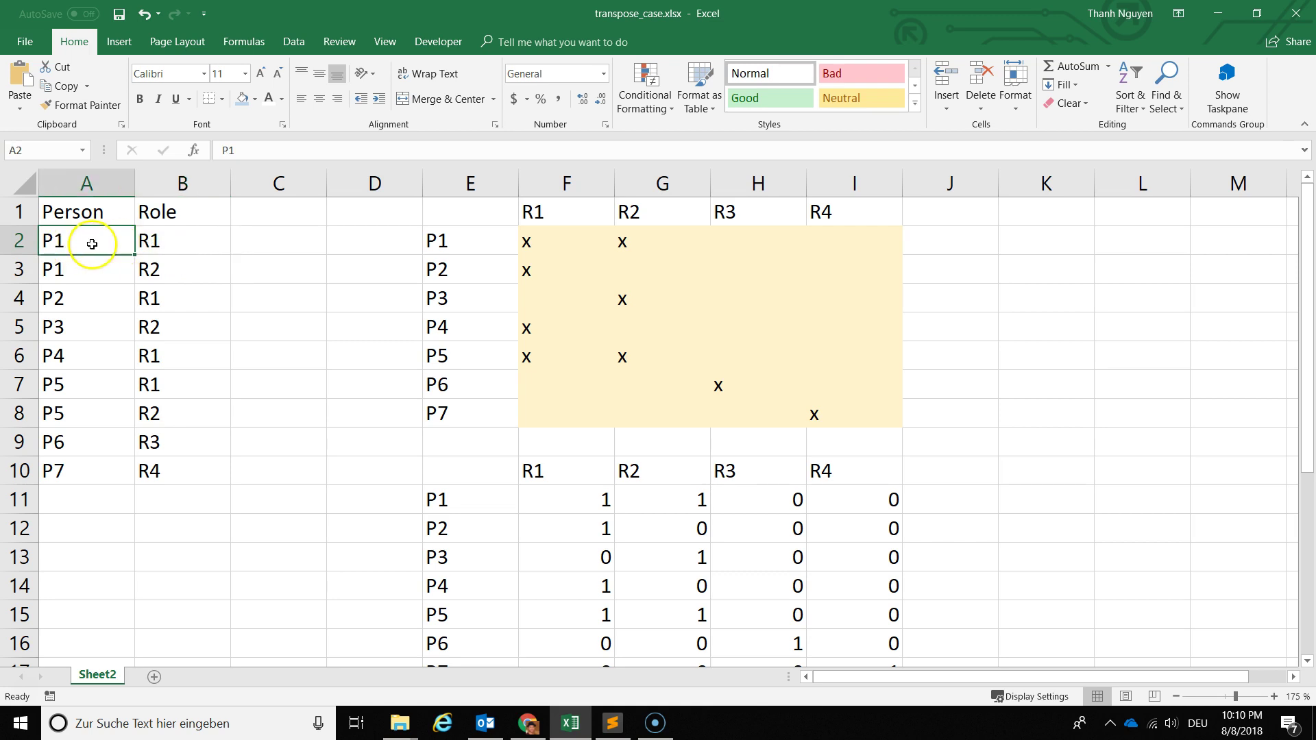
left_click_drag(96, 241, 96, 268)
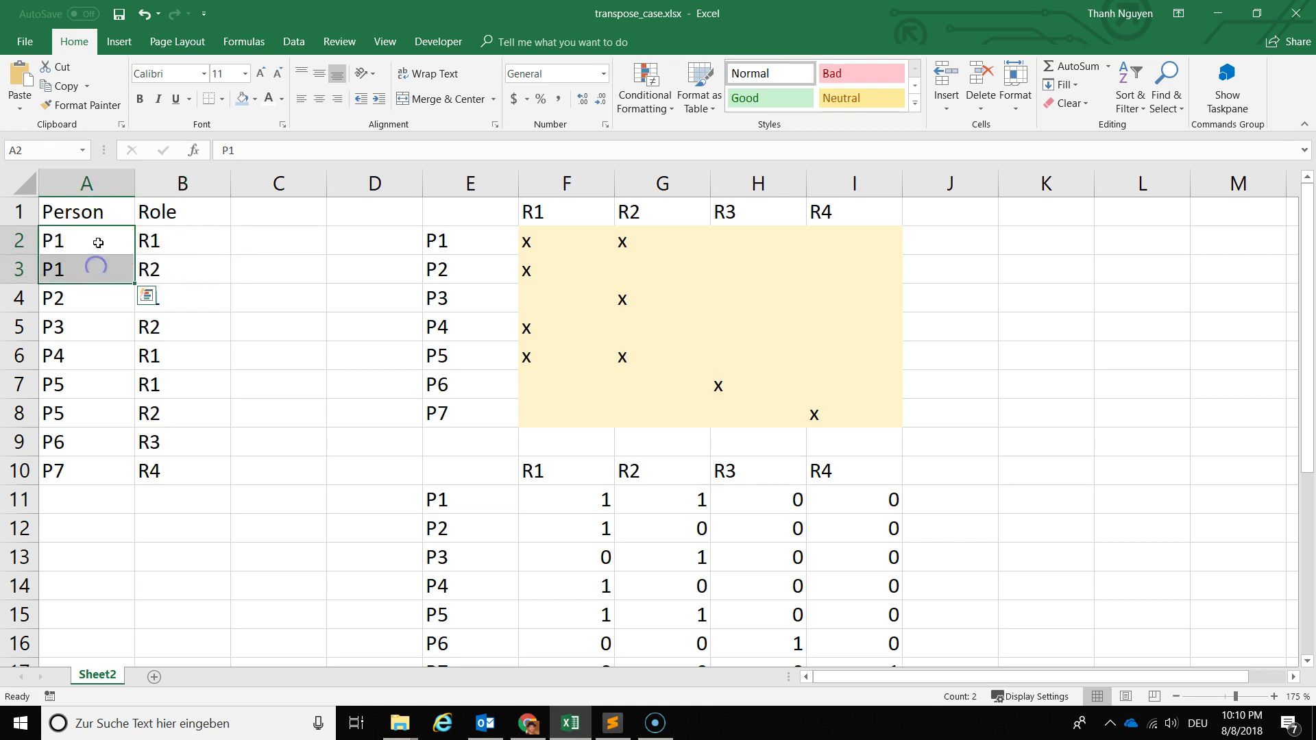
left_click_drag(188, 235, 182, 444)
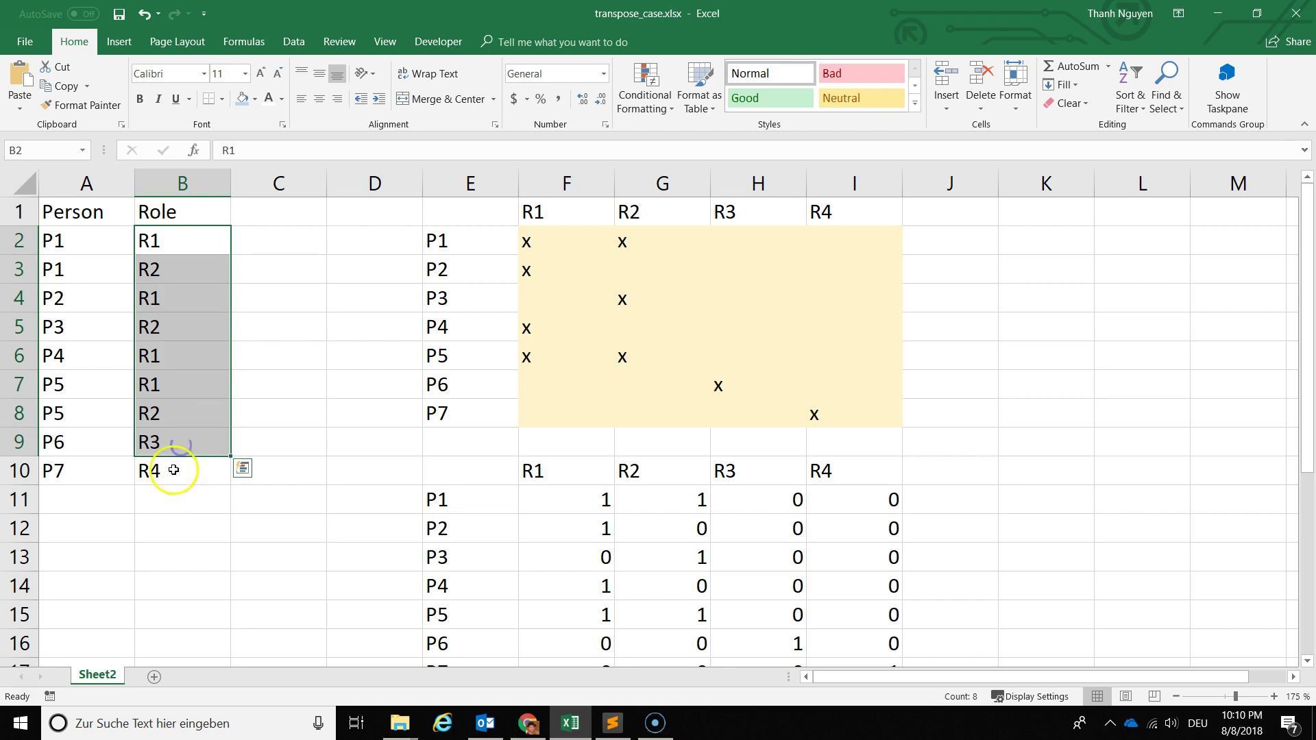
left_click(176, 470)
left_click_drag(178, 242, 182, 471)
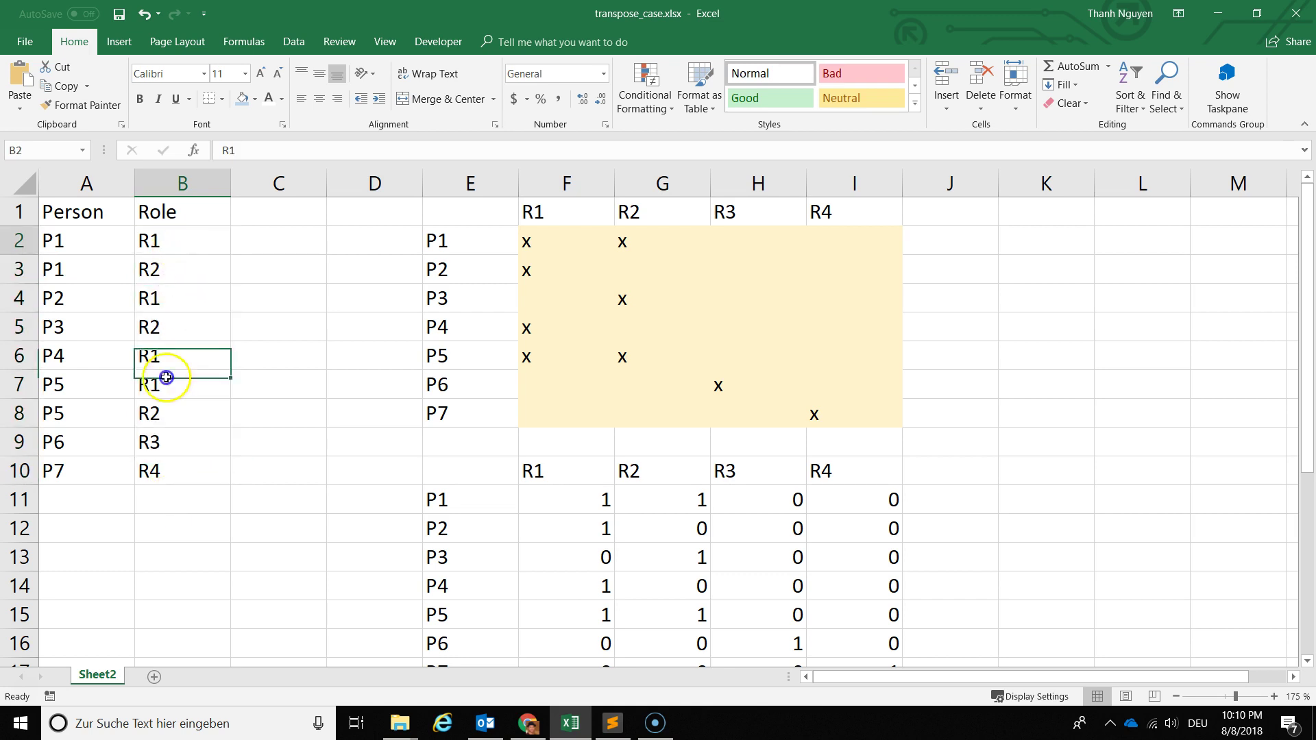
left_click(187, 529)
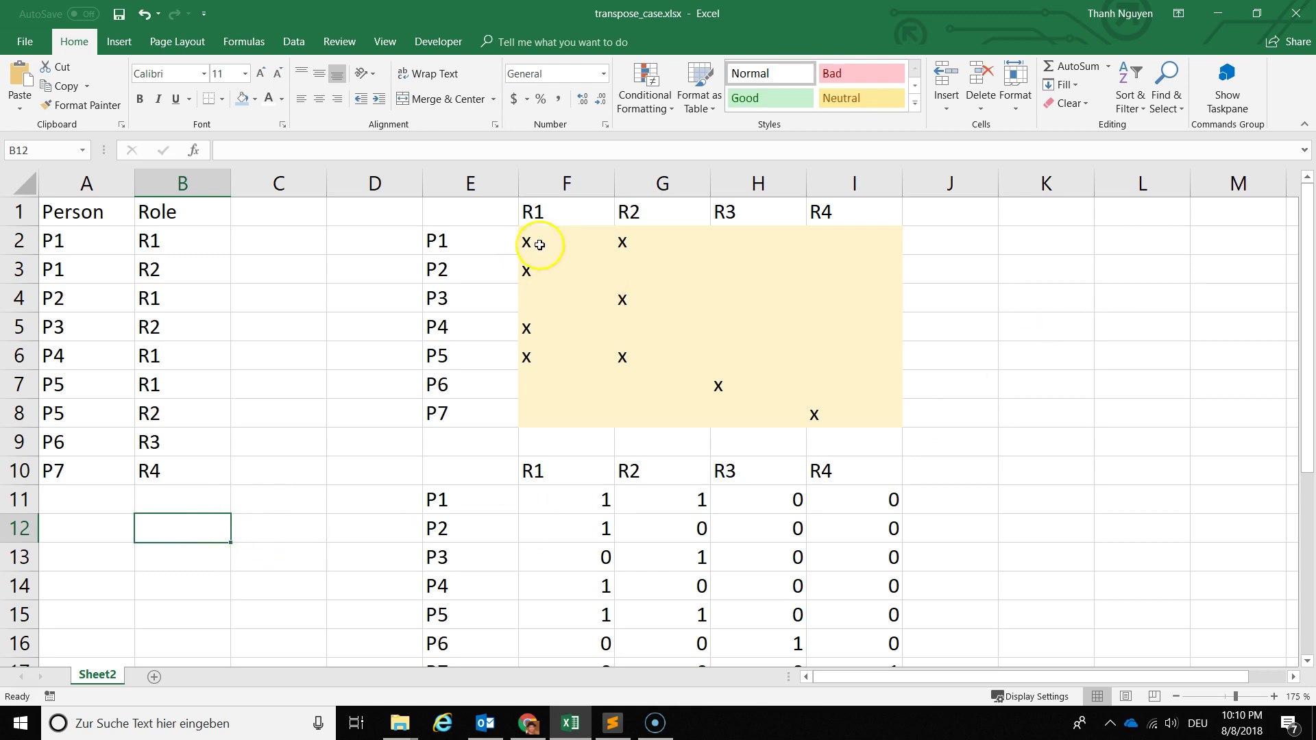
Copy the matrix E1:I8 and paste it at K1.
left_click_drag(465, 209, 869, 408)
key("ctrl+c")
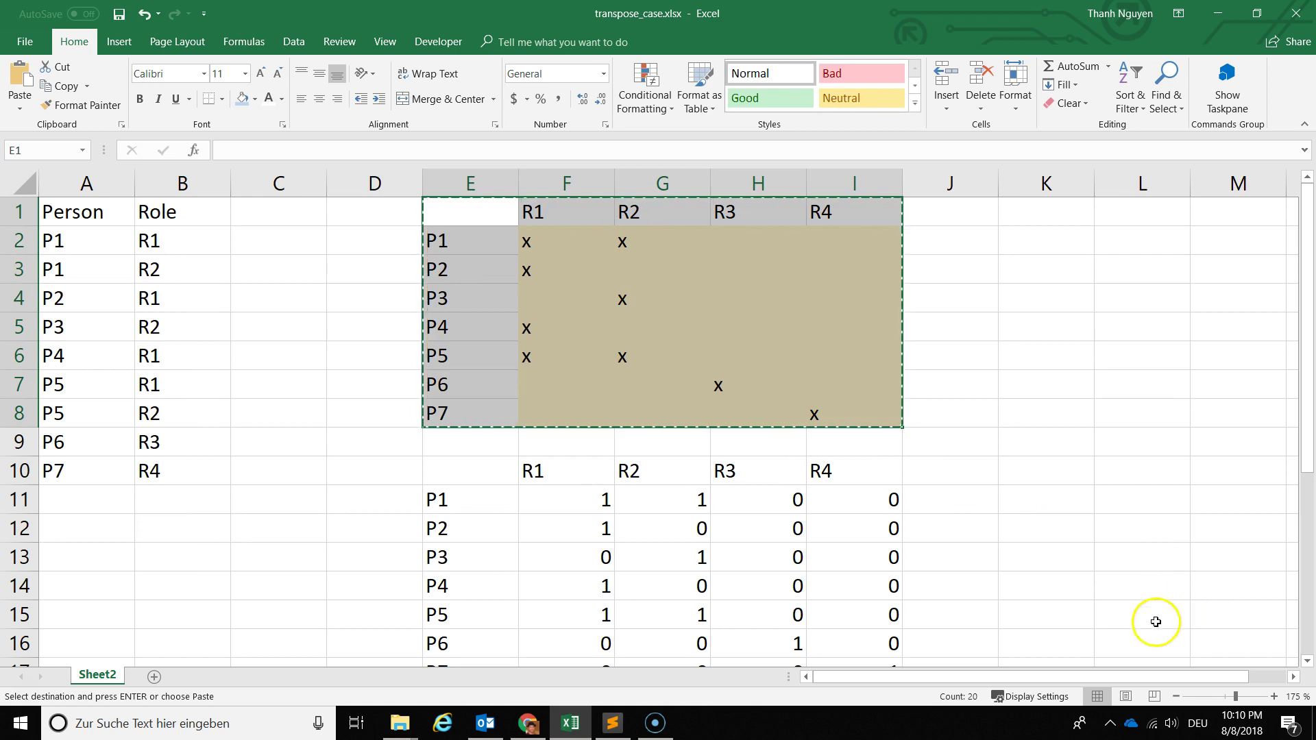
scroll(1198, 598, "down", 1)
left_click(940, 202)
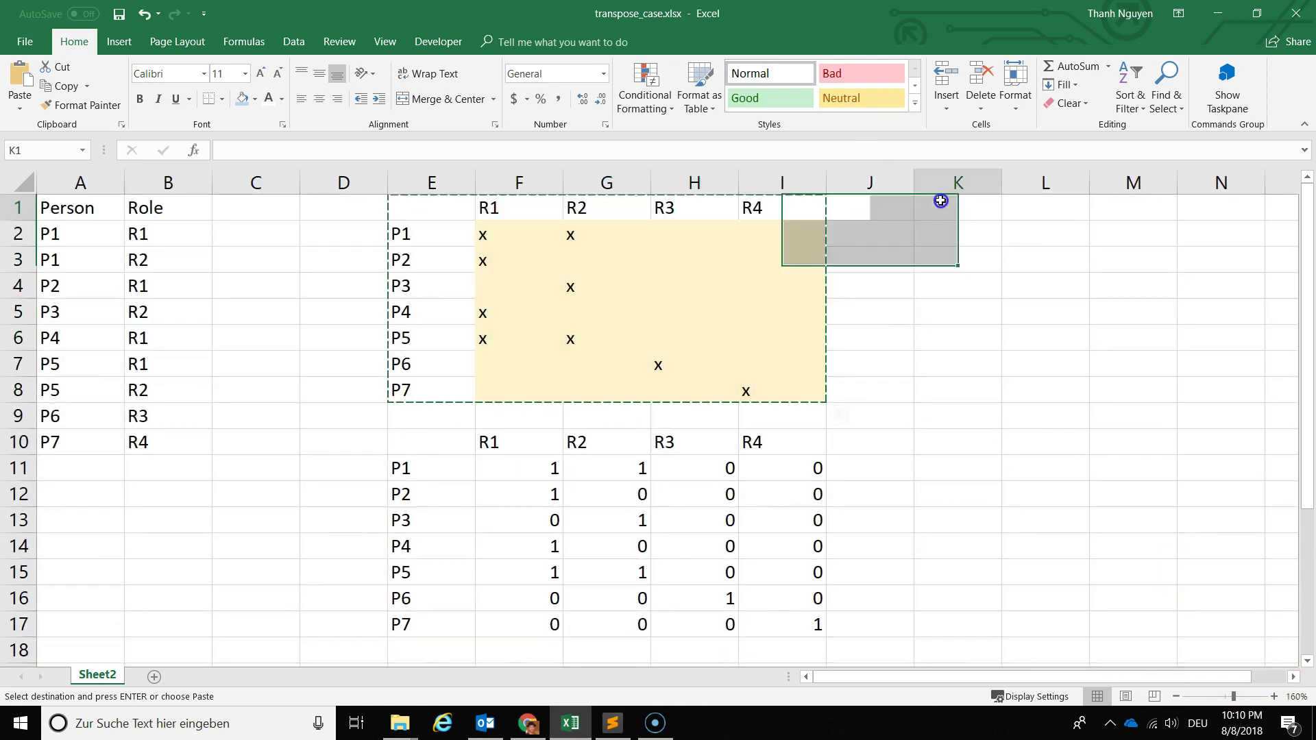
key("ctrl+v")
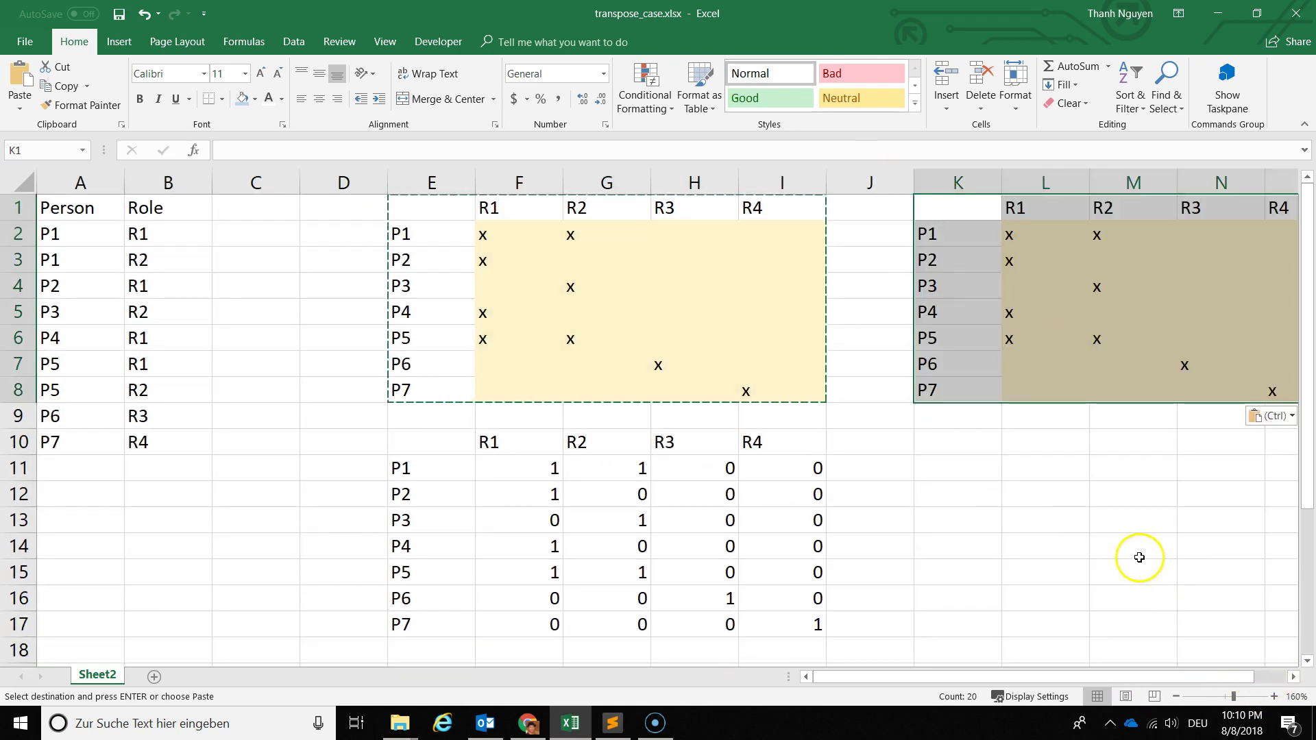
scroll(1140, 555, "down", 1)
left_click(1038, 483)
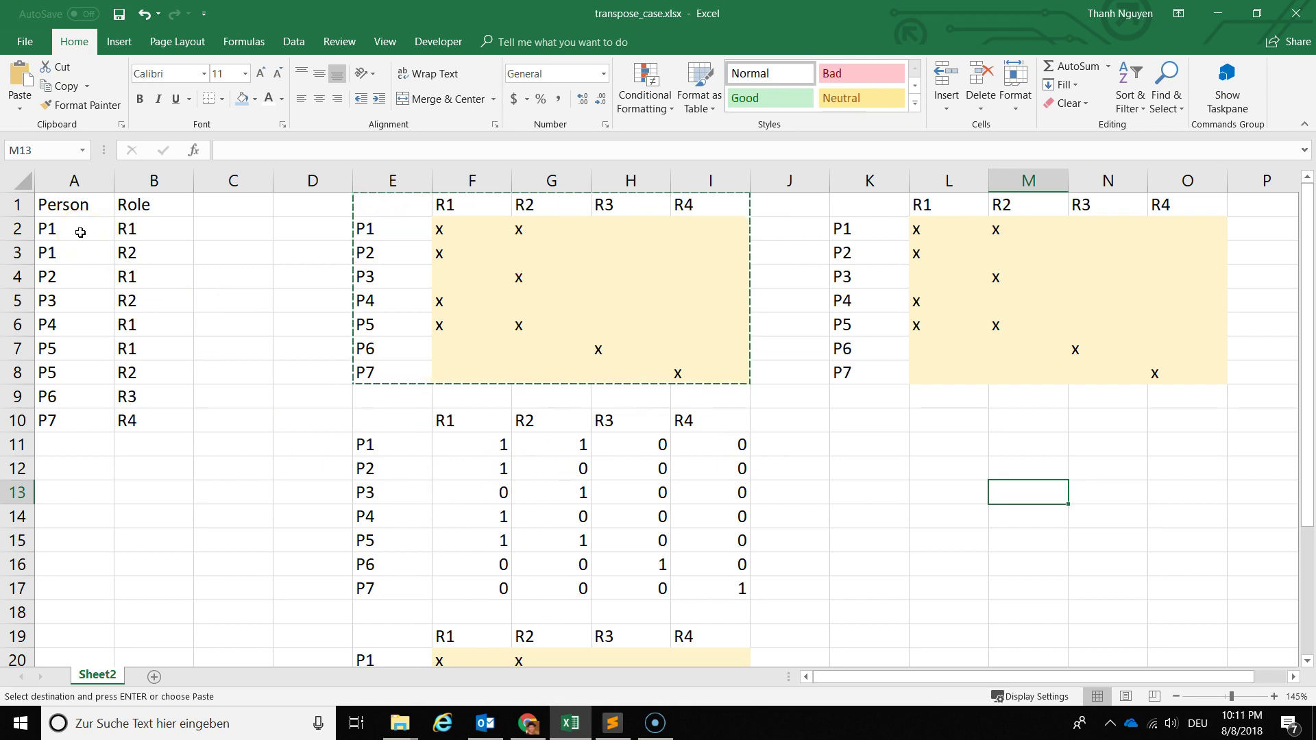
left_click_drag(55, 229, 142, 230)
left_click(68, 230)
left_click_drag(68, 254, 147, 255)
left_click_drag(82, 229, 137, 226)
left_click_drag(69, 255, 126, 256)
left_click(101, 226)
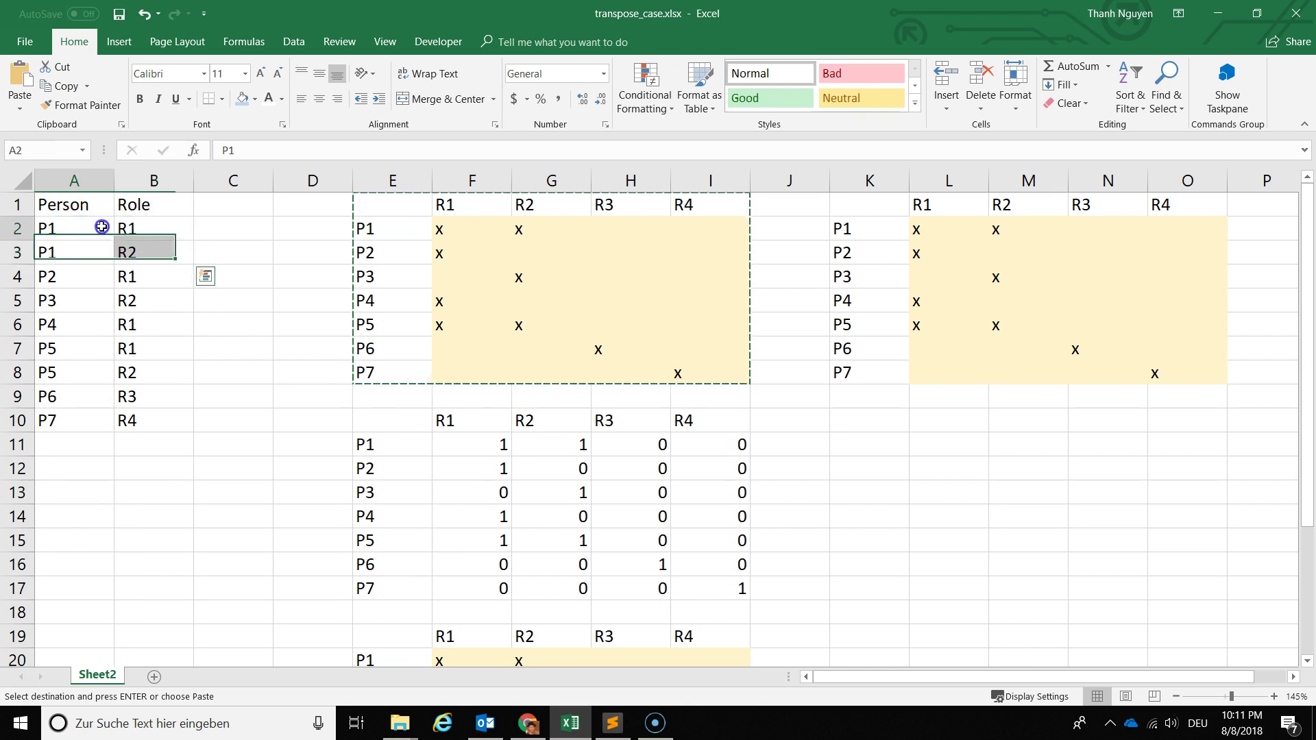
key("Escape")
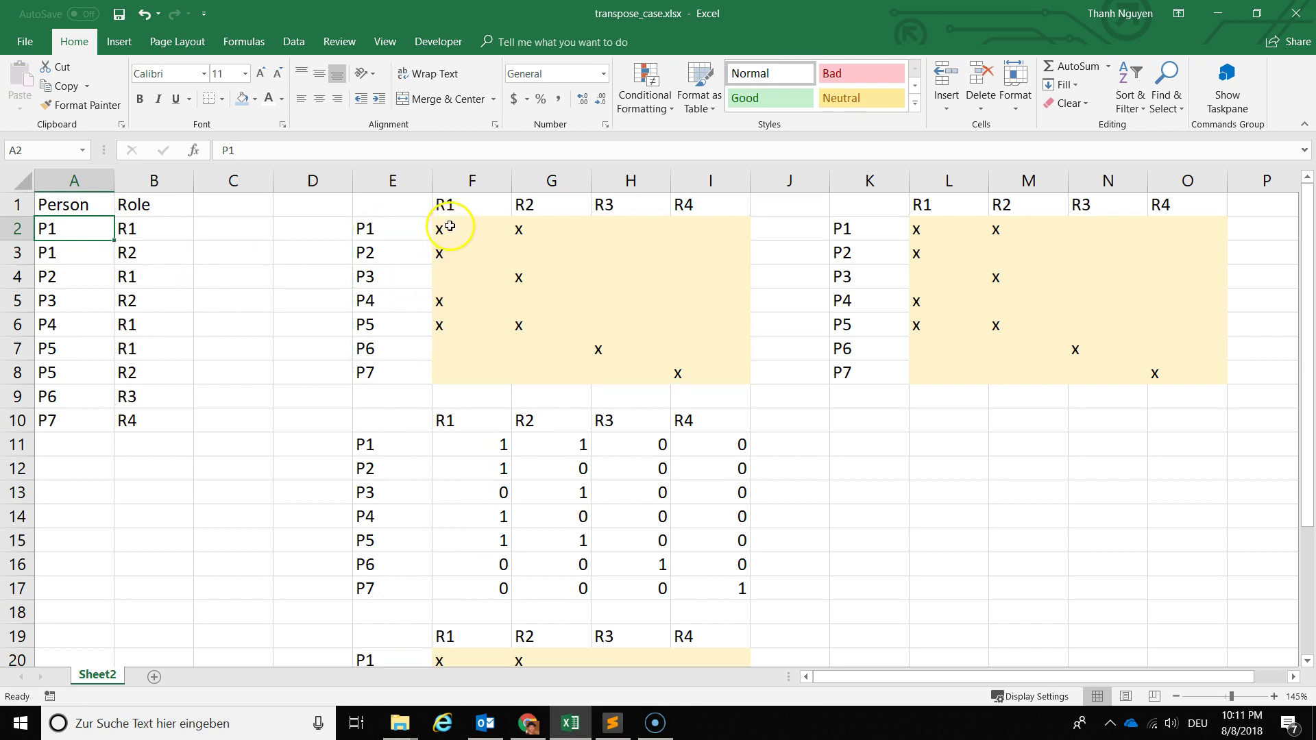
left_click(385, 229)
left_click_drag(392, 201, 386, 396)
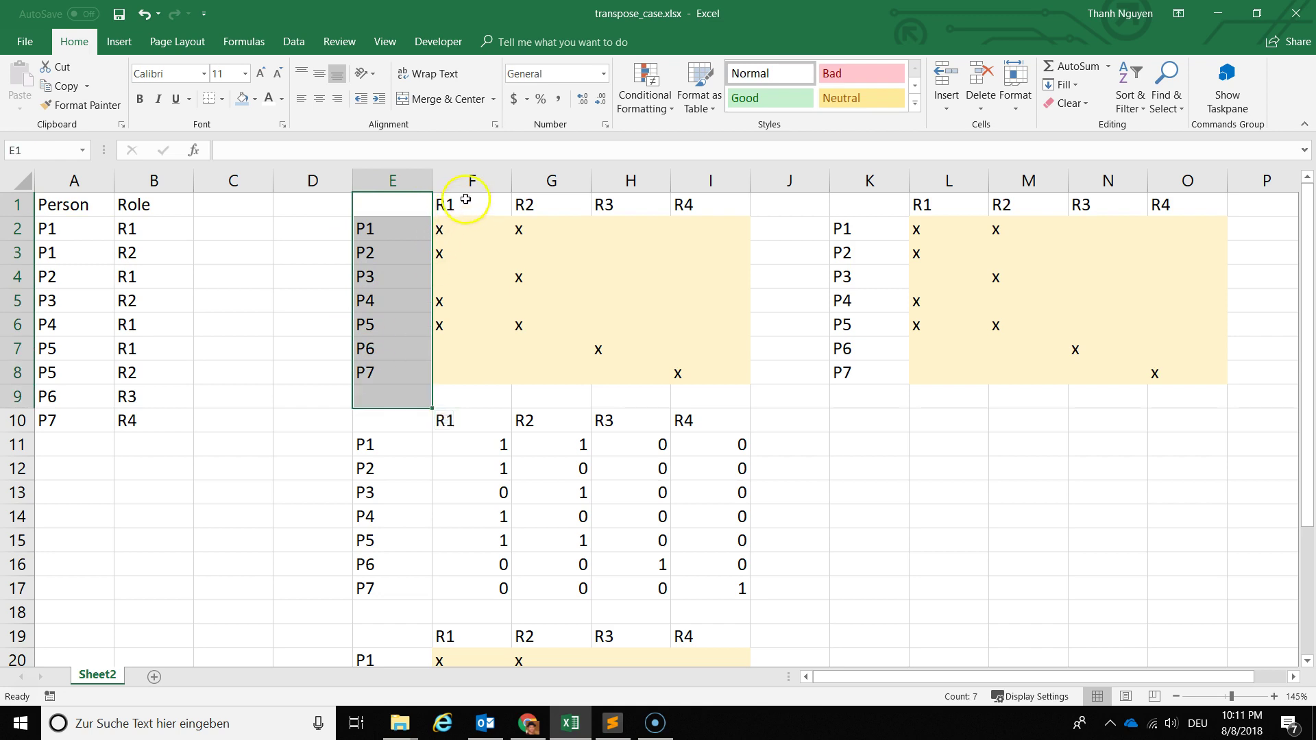
left_click_drag(453, 204, 742, 204)
mouse_move(71, 233)
left_mouse_down()
mouse_move(136, 235)
mouse_move(171, 418)
left_mouse_up()
left_click(176, 488)
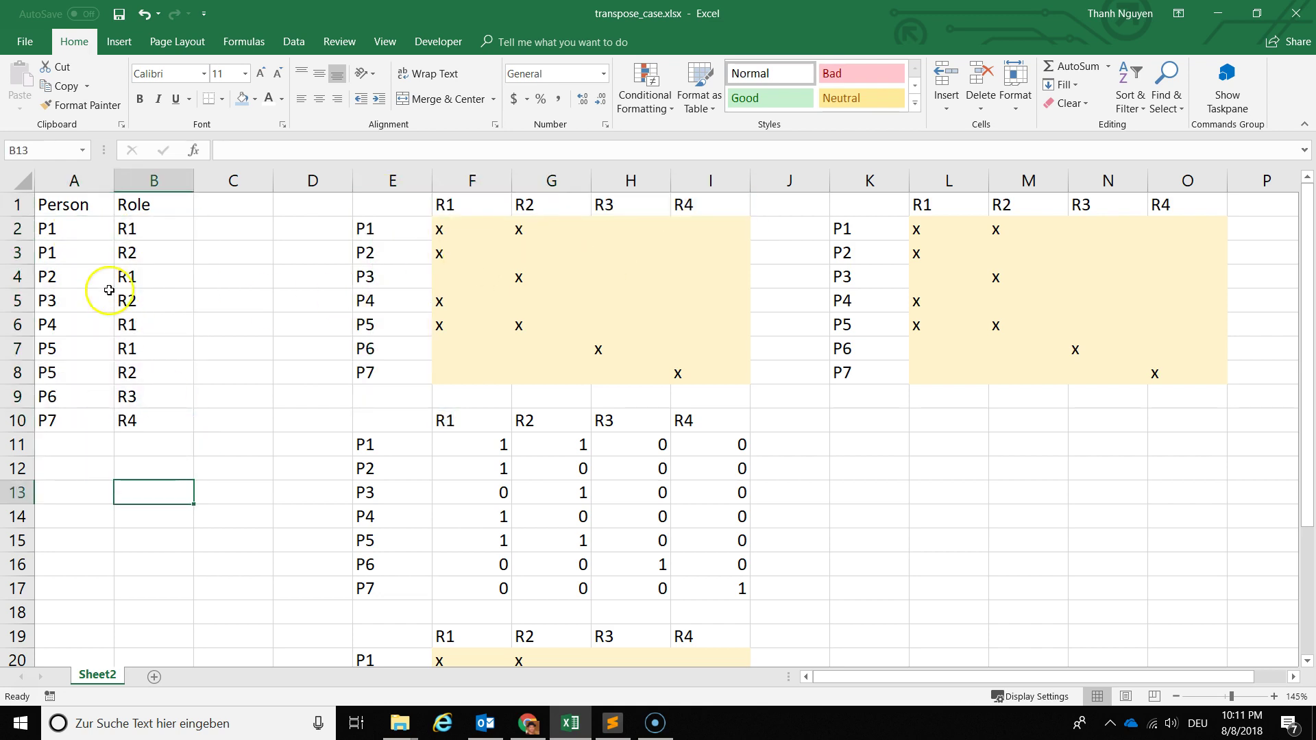
left_click_drag(82, 227, 150, 226)
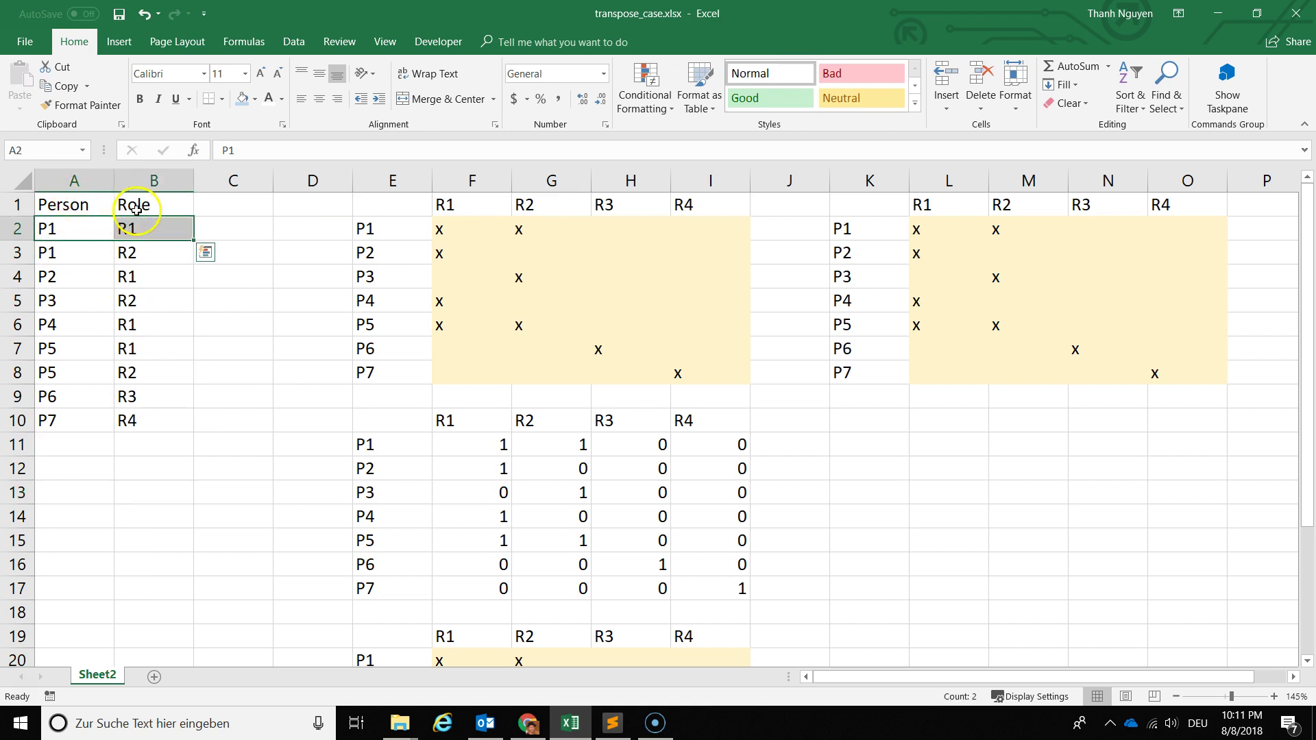
left_click(226, 494)
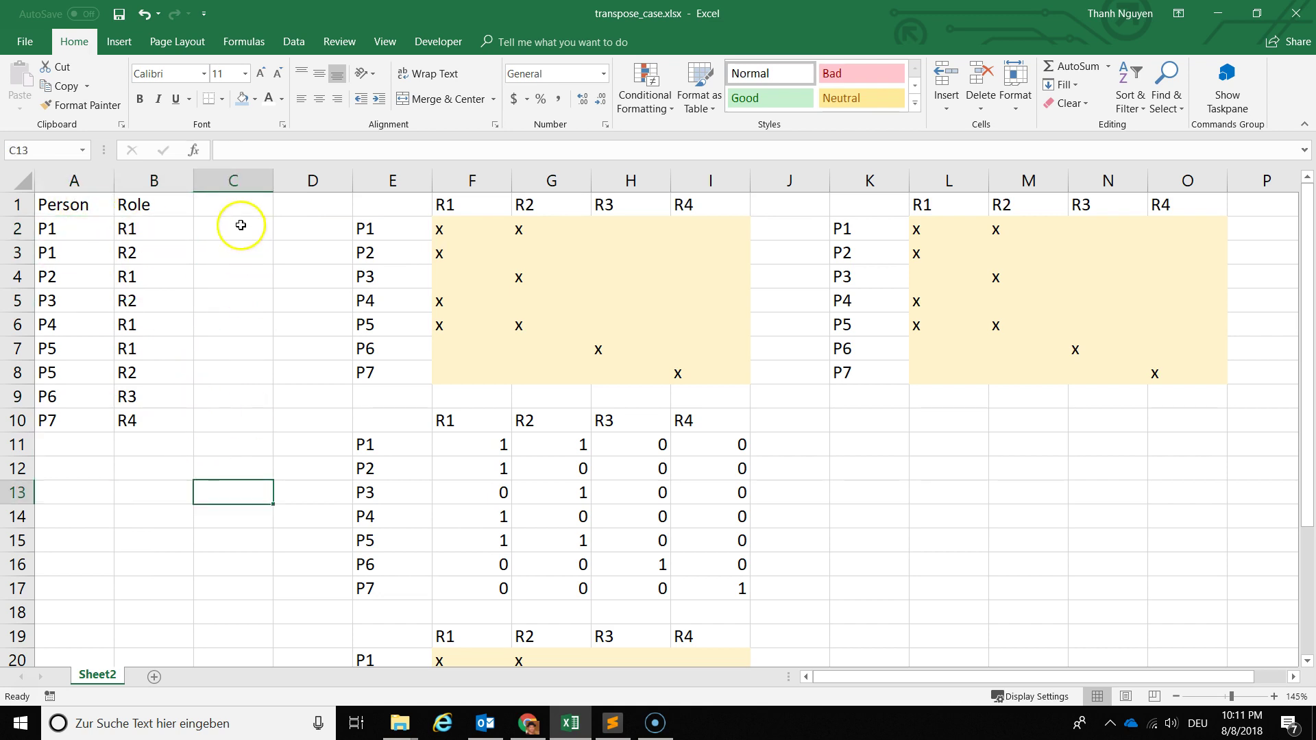
Give the hidden key text in C2:C10 a dark font colour.
left_click_drag(240, 225, 231, 414)
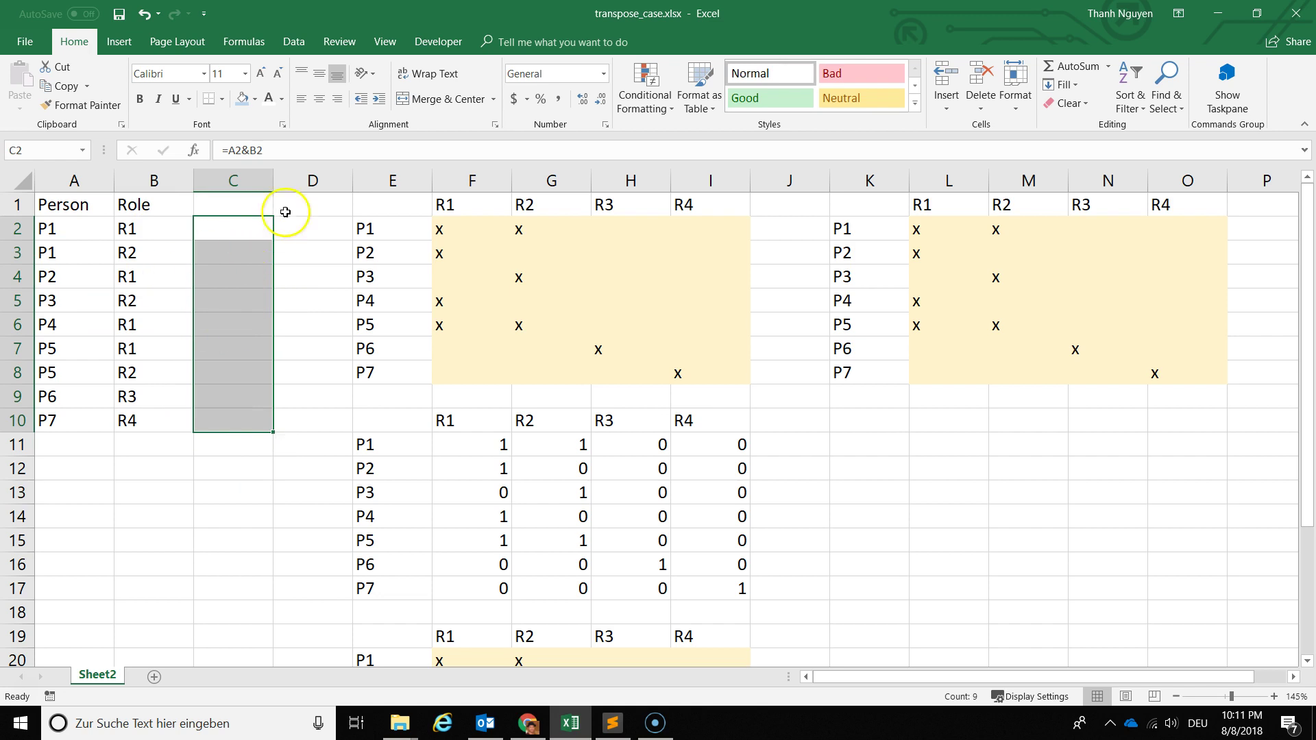
left_click(281, 99)
key("Escape")
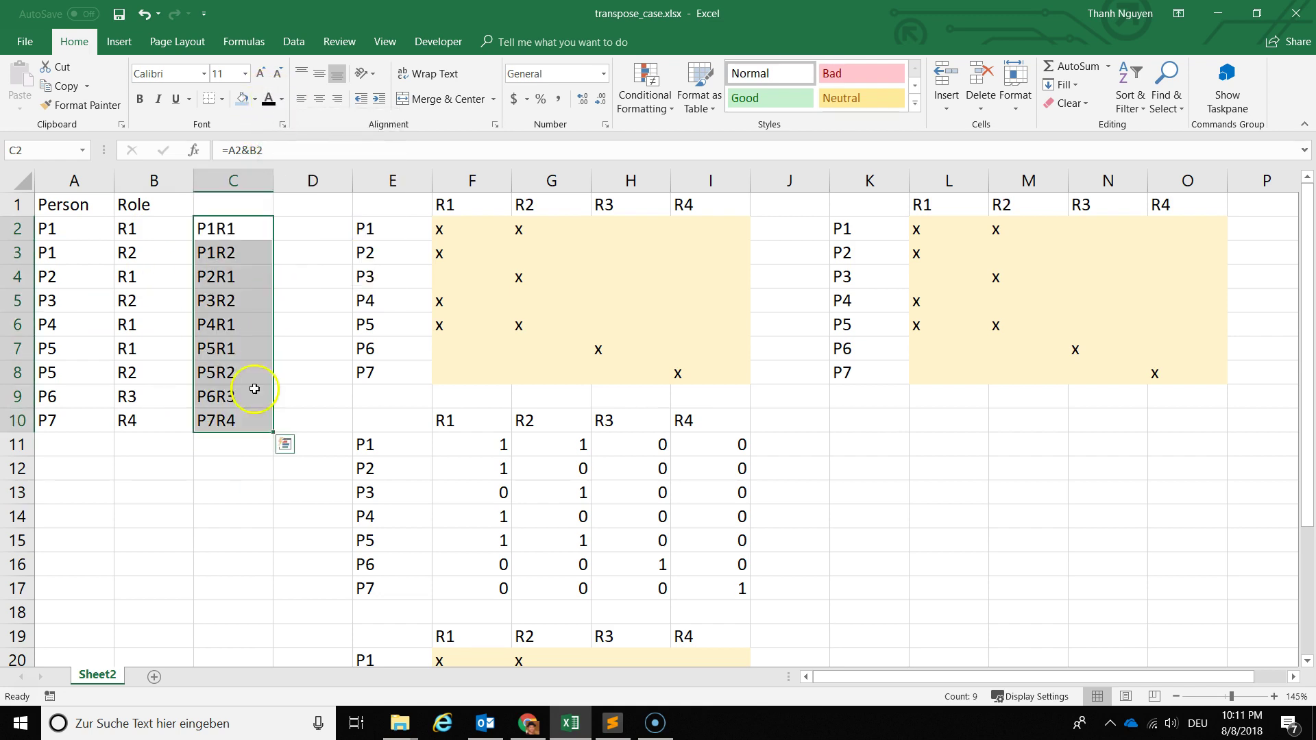
Check that C2 builds its key with the =A2&B2 formula.
left_click(253, 228)
left_click(304, 150)
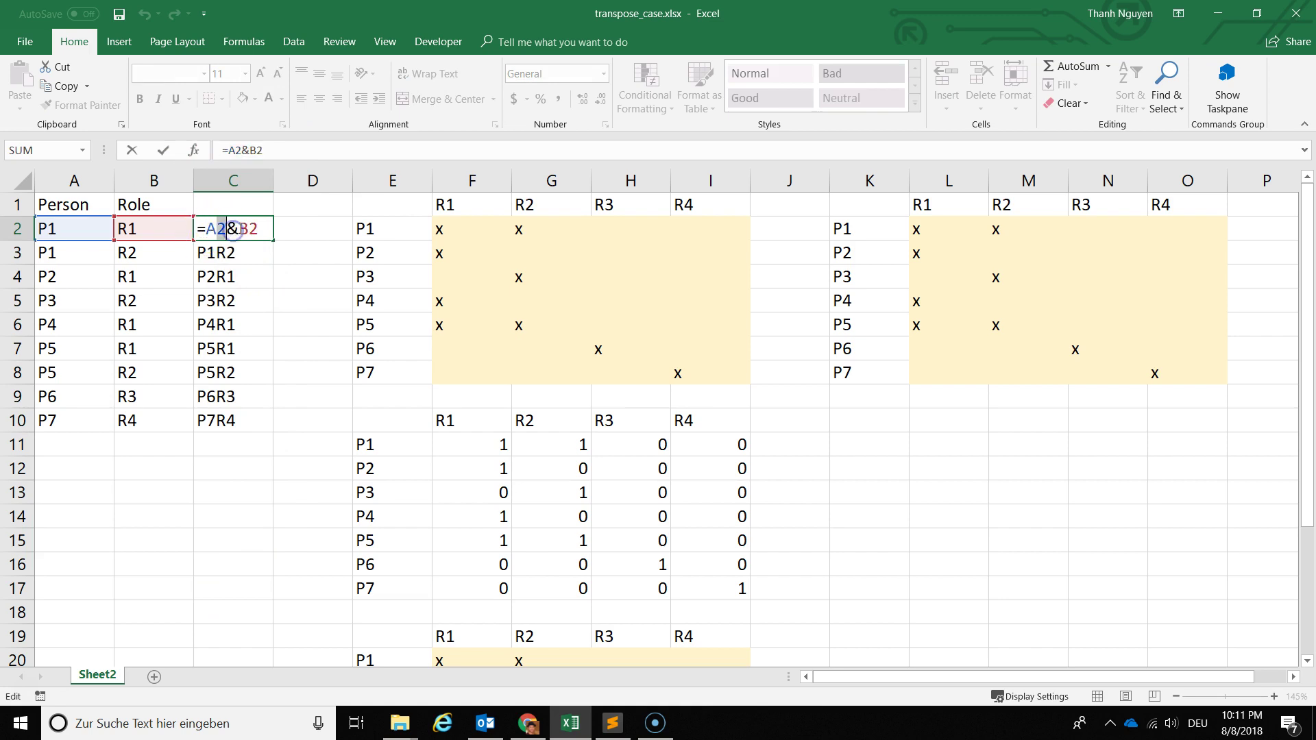
key("Escape")
left_click_drag(236, 230, 250, 428)
left_click(226, 517)
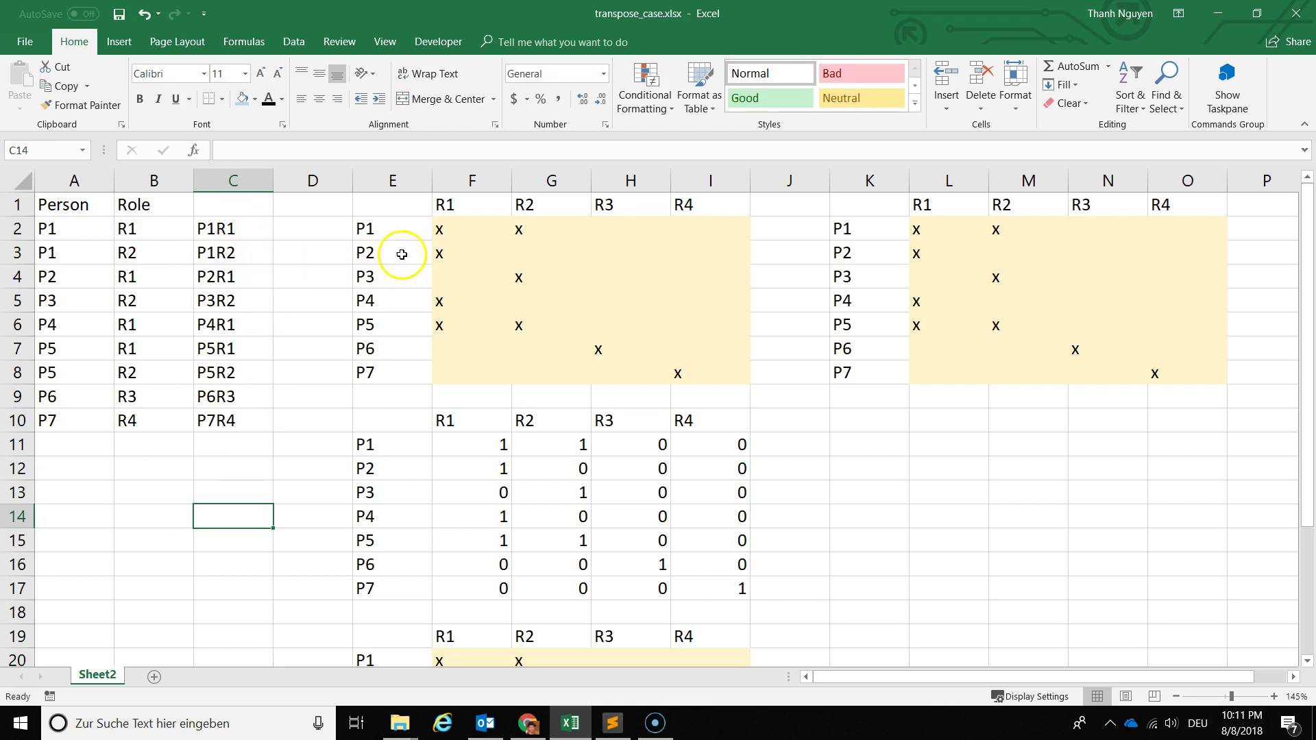
Compare the F2:I8 x marks with the C2:C10 keys, then clear the x marks from L2:O8.
mouse_move(449, 228)
left_mouse_down()
mouse_move(752, 371)
mouse_move(730, 376)
left_mouse_up()
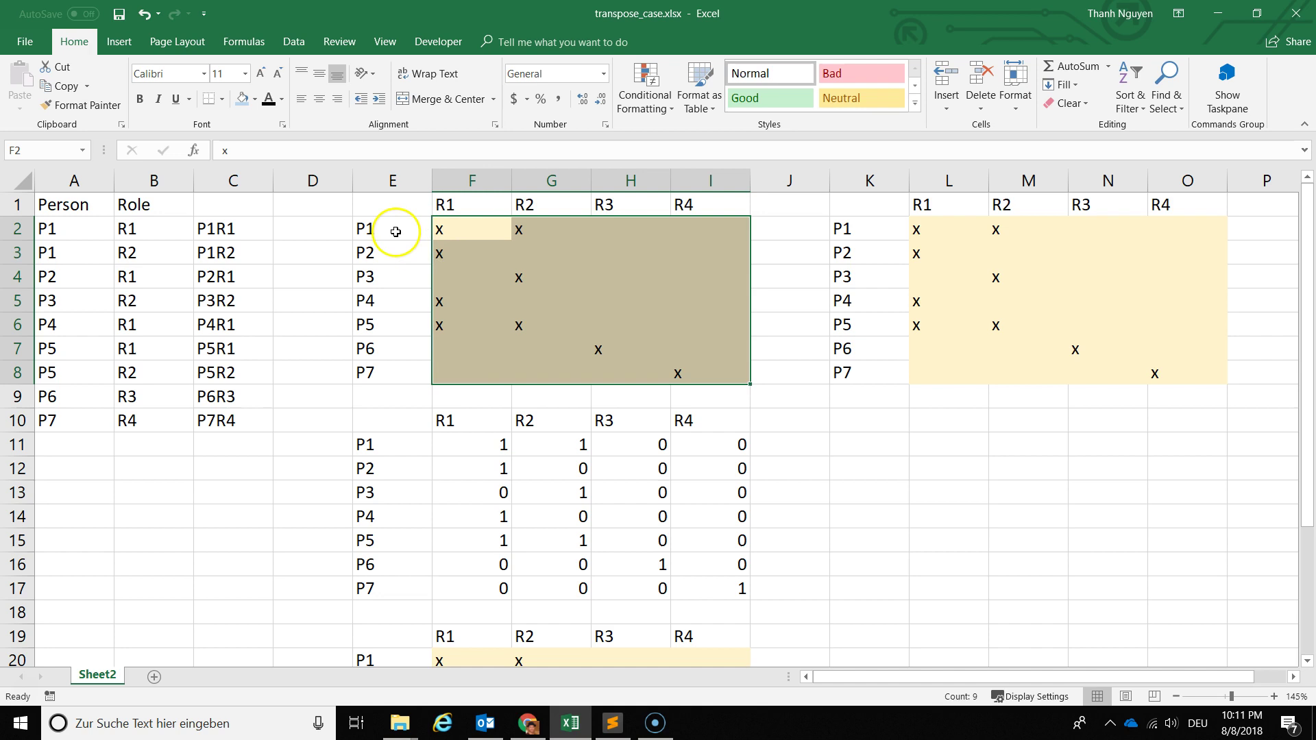
left_click(230, 233)
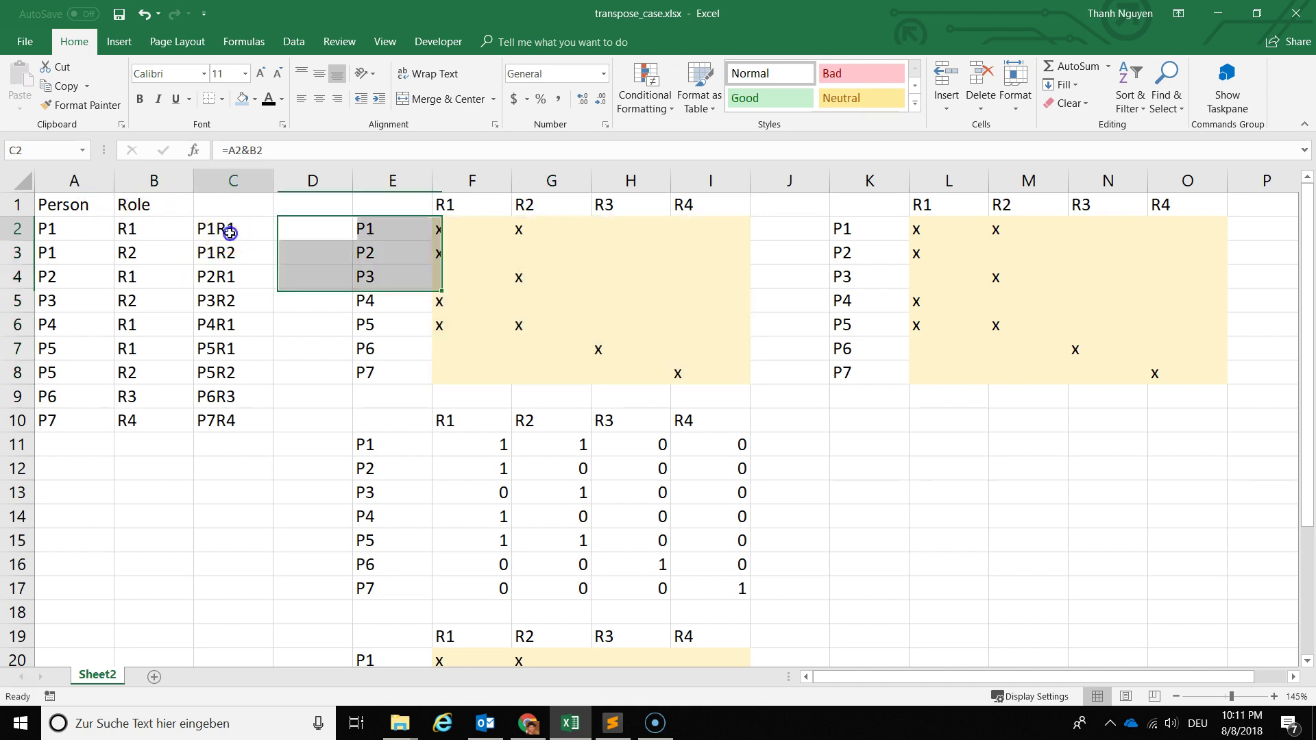
left_click_drag(230, 233, 228, 418)
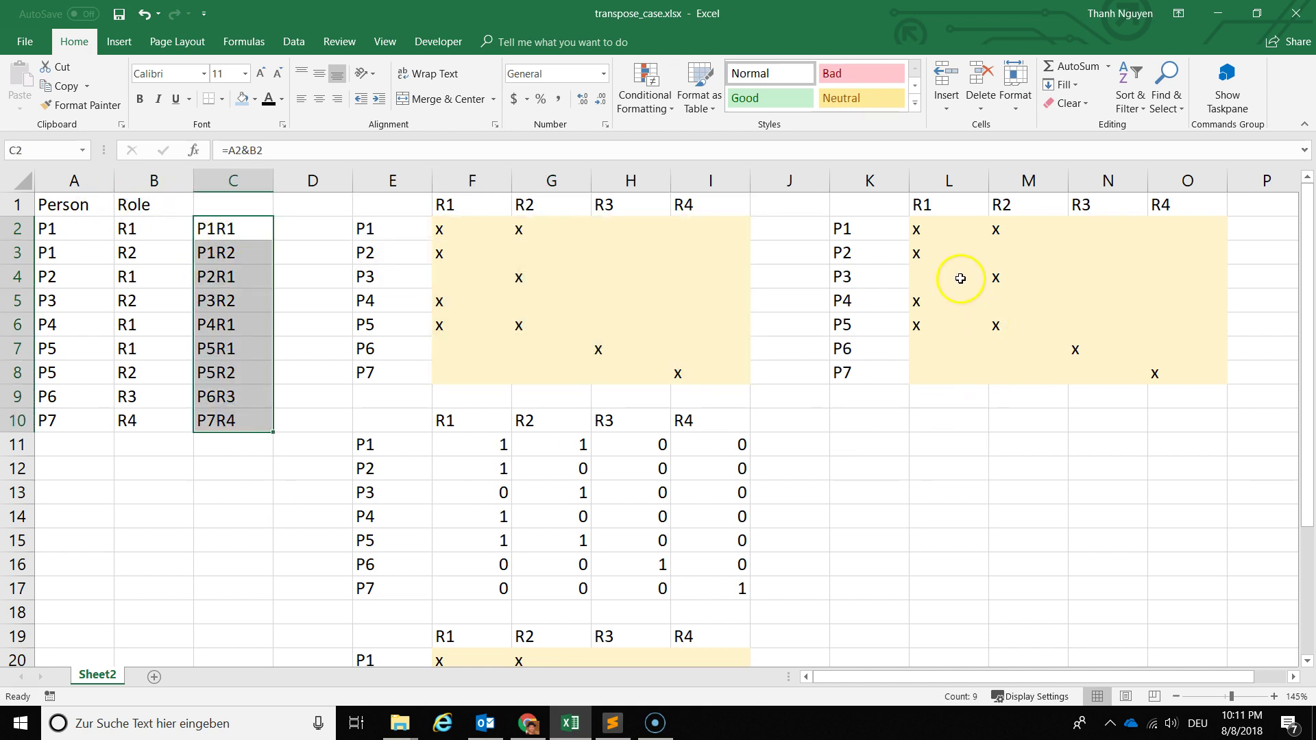
left_click_drag(927, 228, 1192, 377)
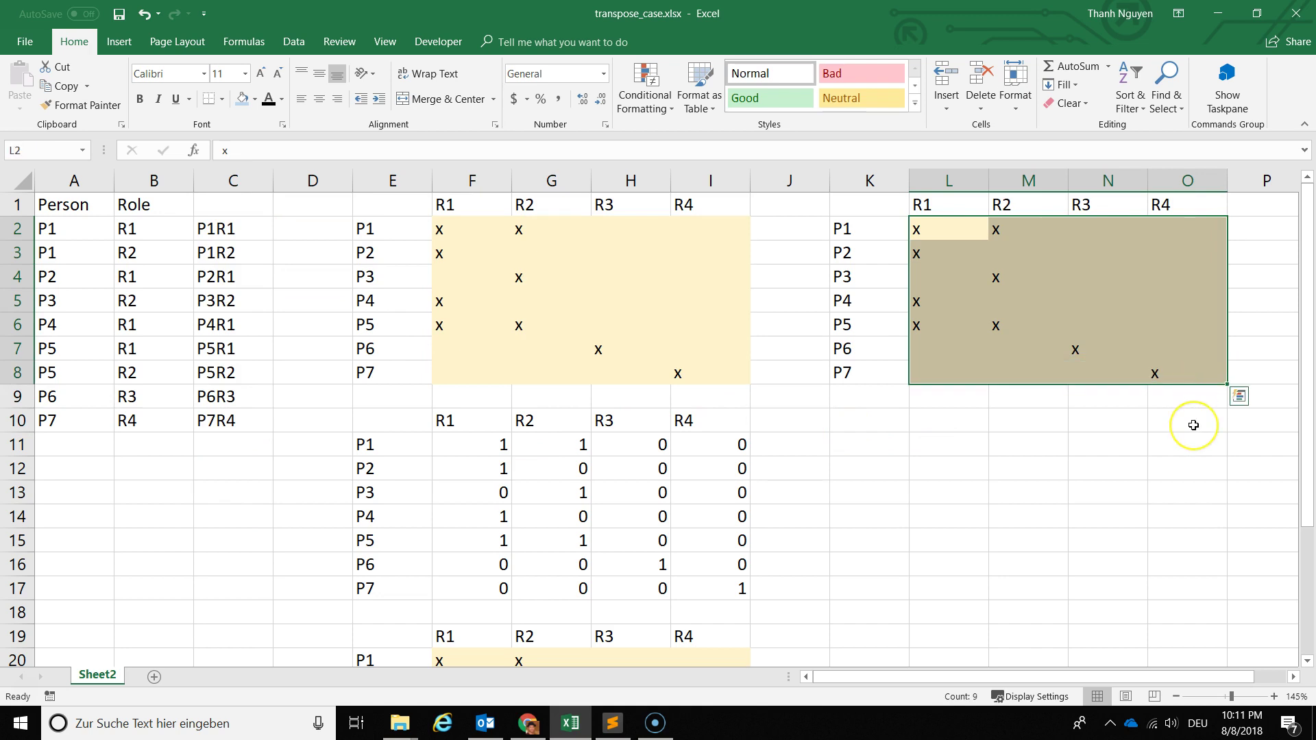
left_click(1100, 470)
Enter =COUNTIF($C$2:$C$10,$K2&L$1) in L2 to count the P1R1 key.
left_click(952, 232)
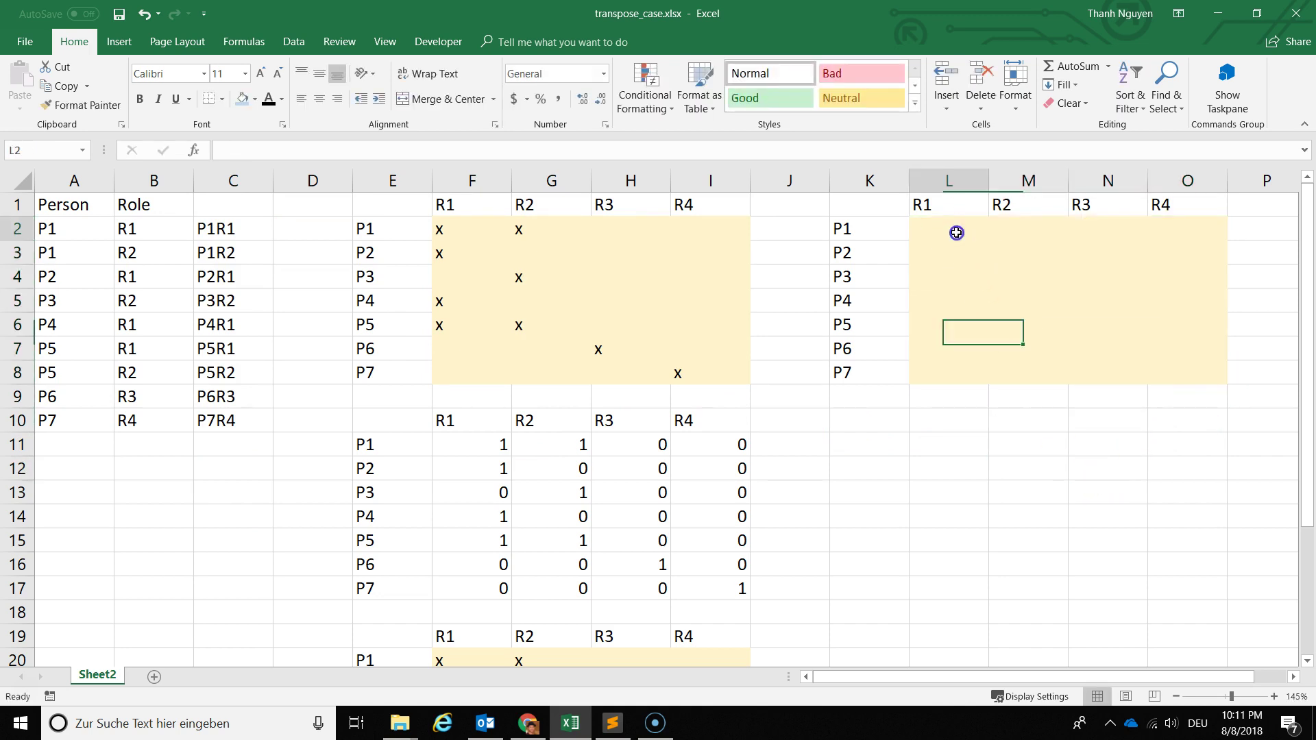
type("=c")
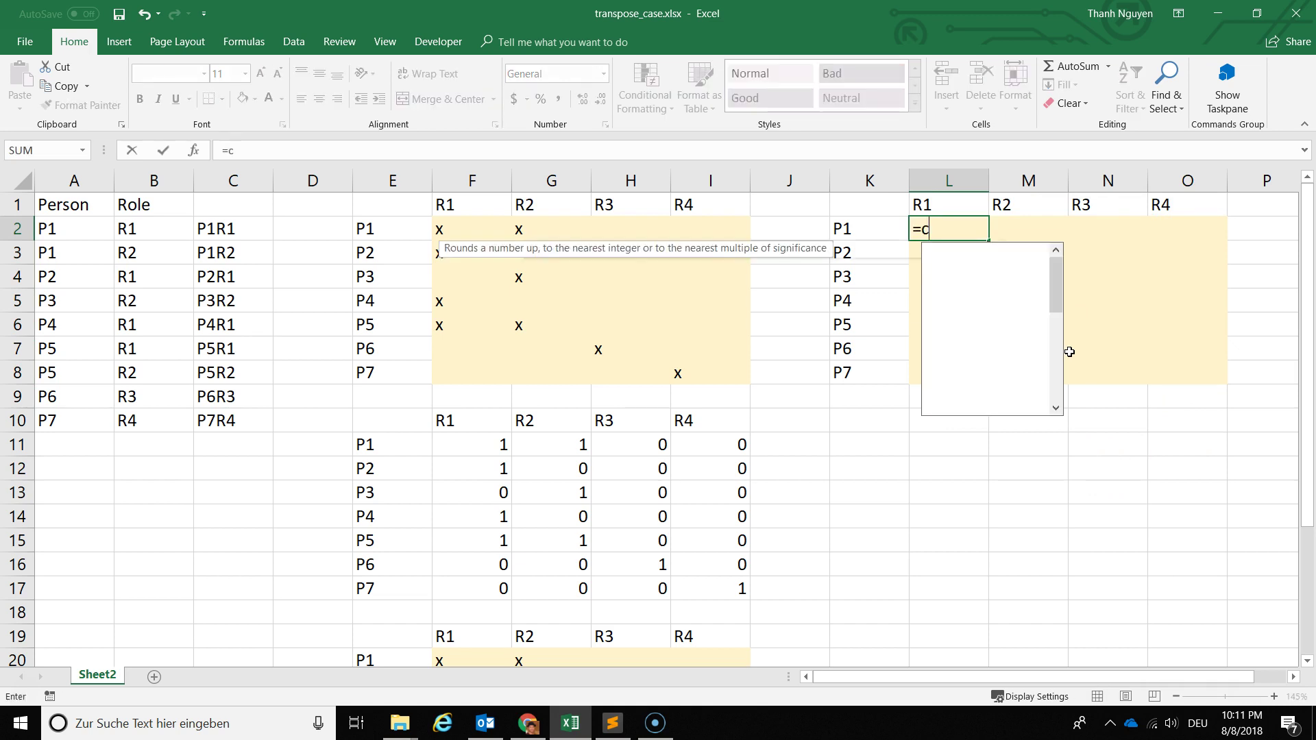
type("ountif(")
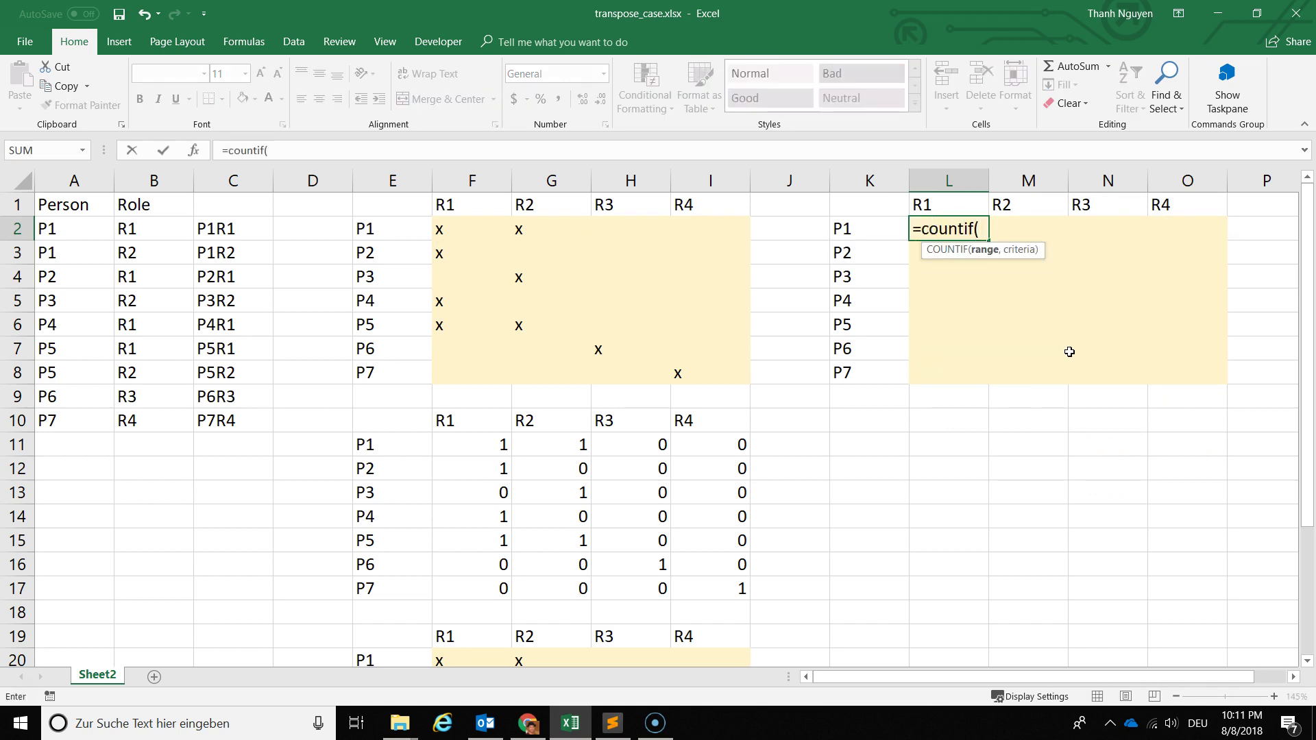
left_click_drag(264, 226, 255, 415)
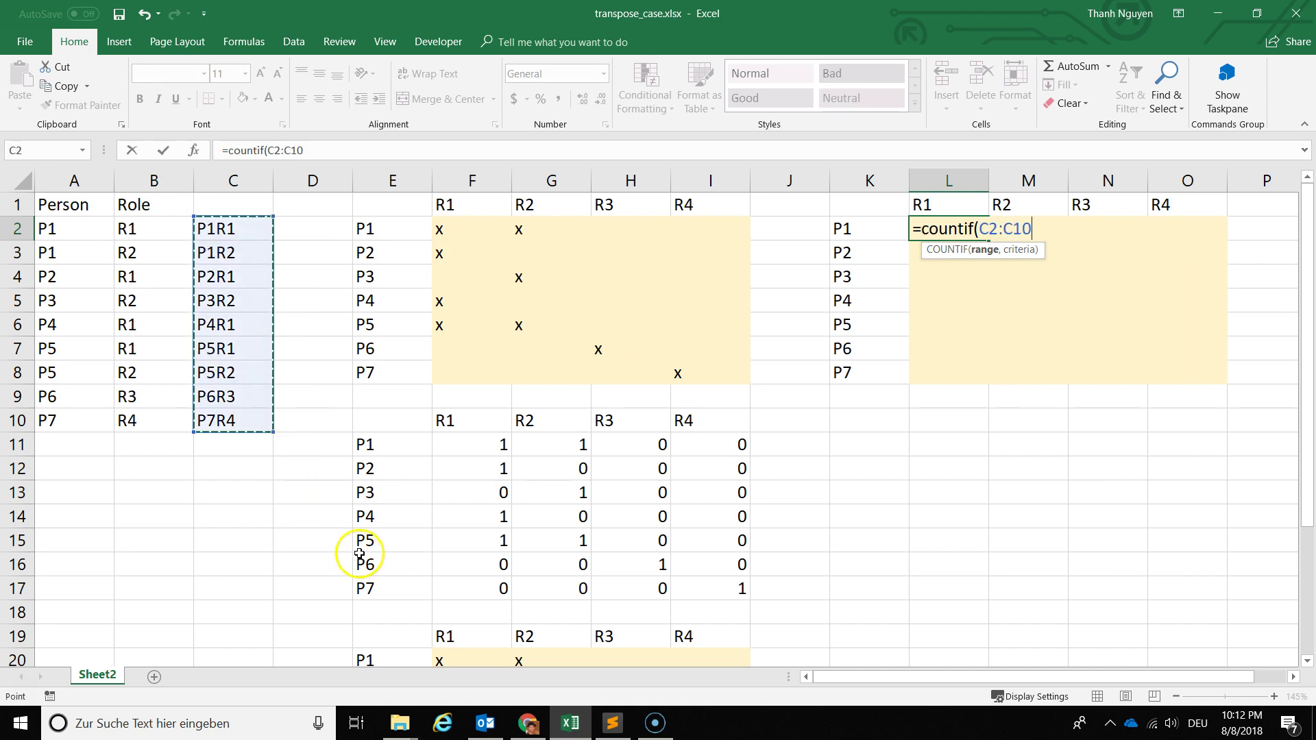
key("F4")
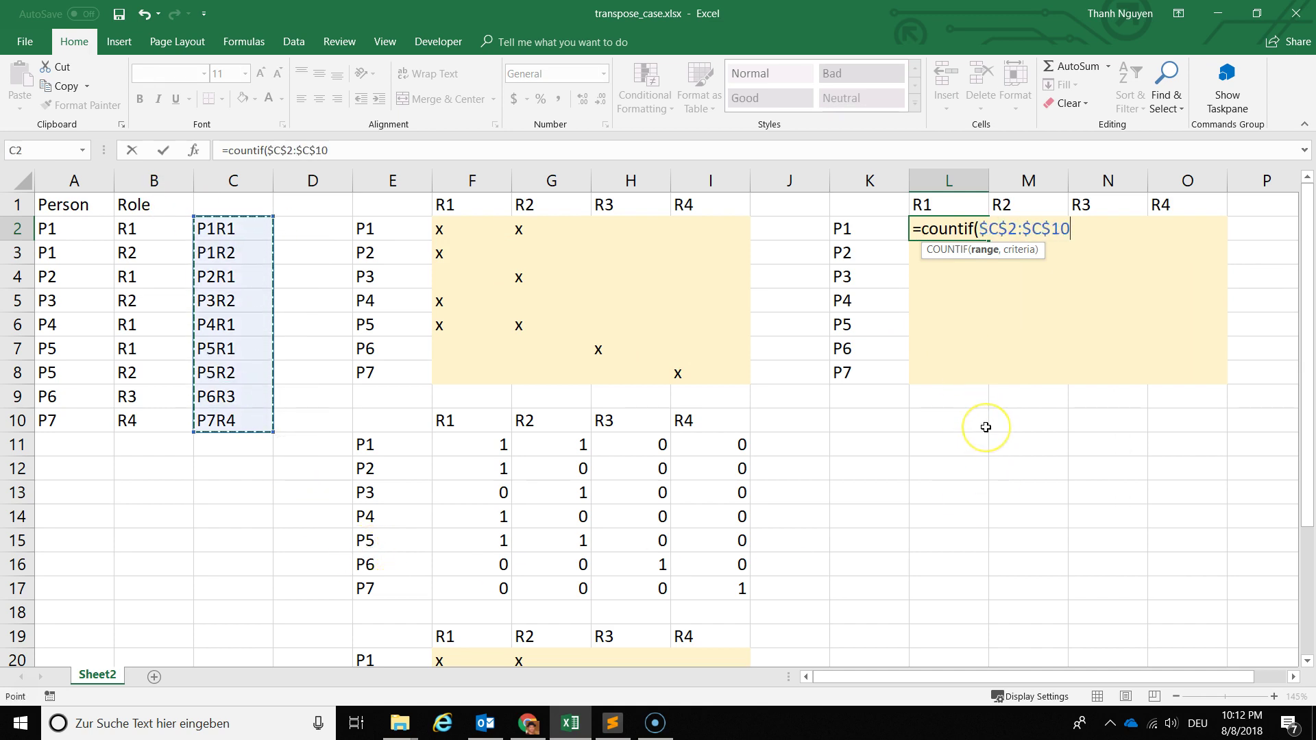
type(",$K")
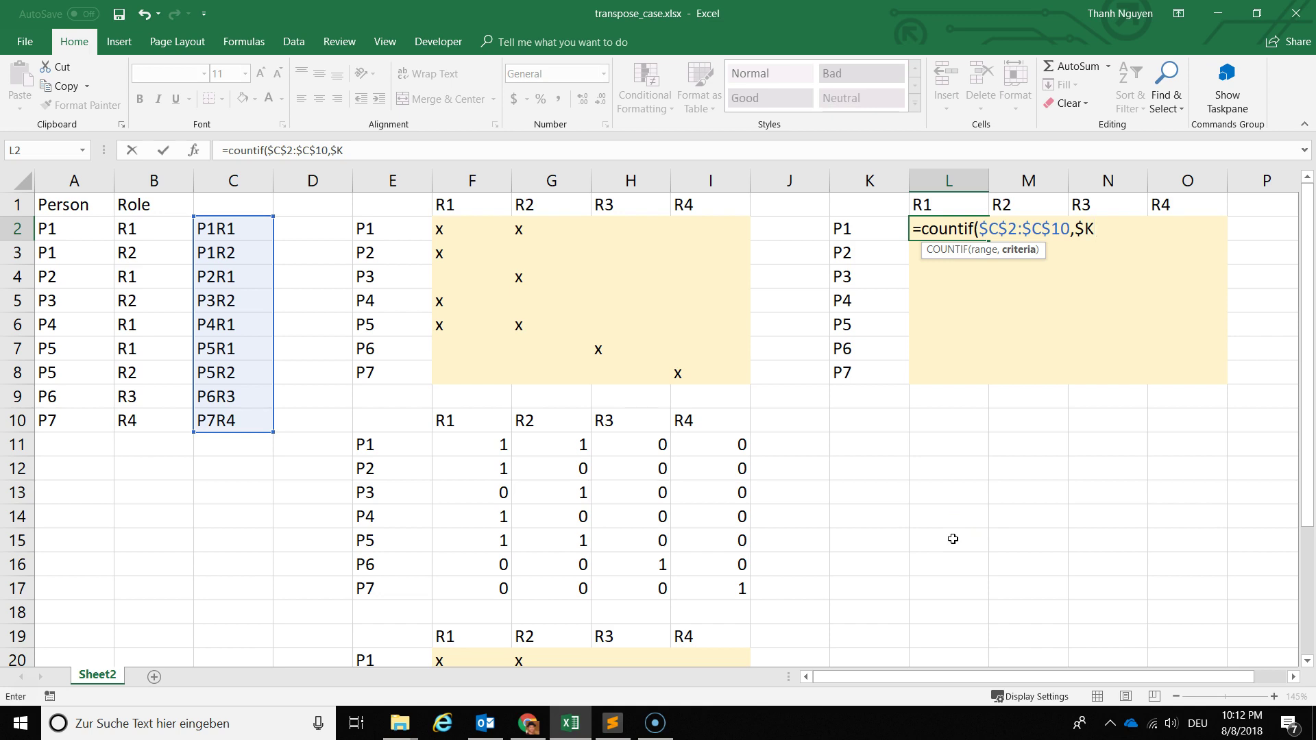
left_click(923, 514)
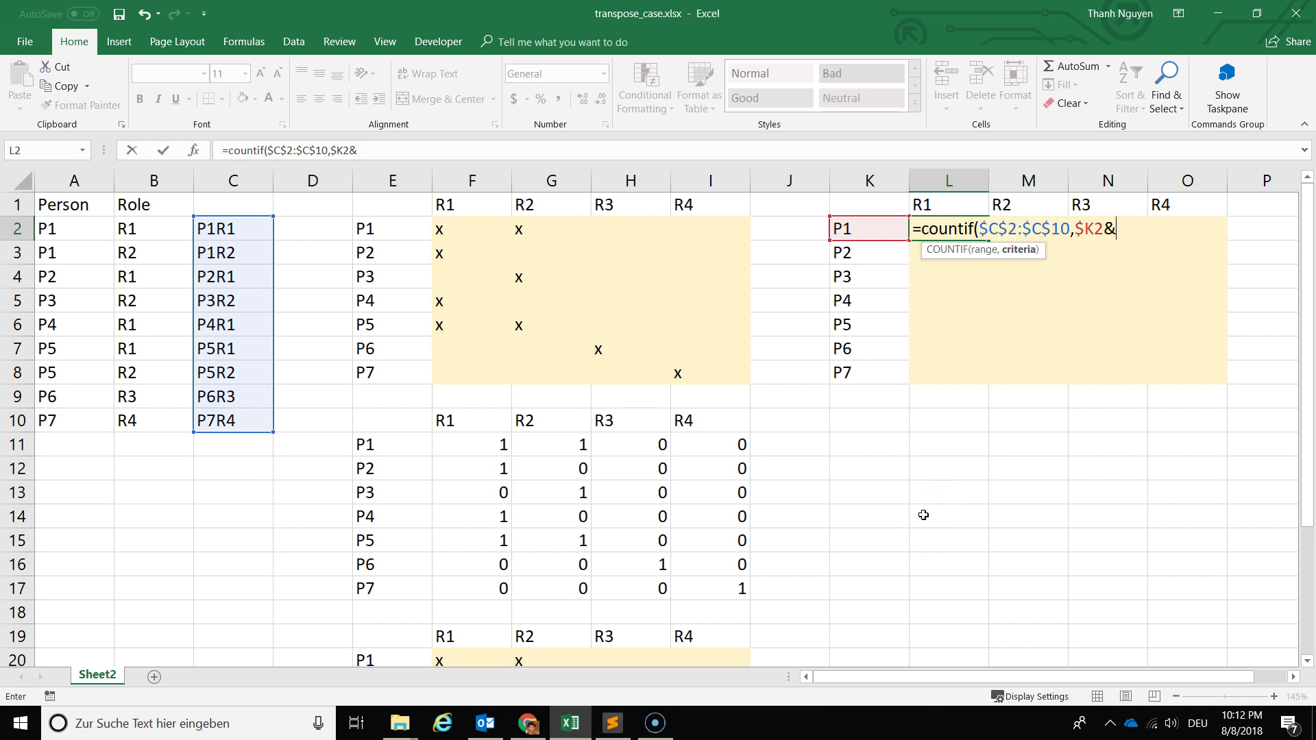
type("L")
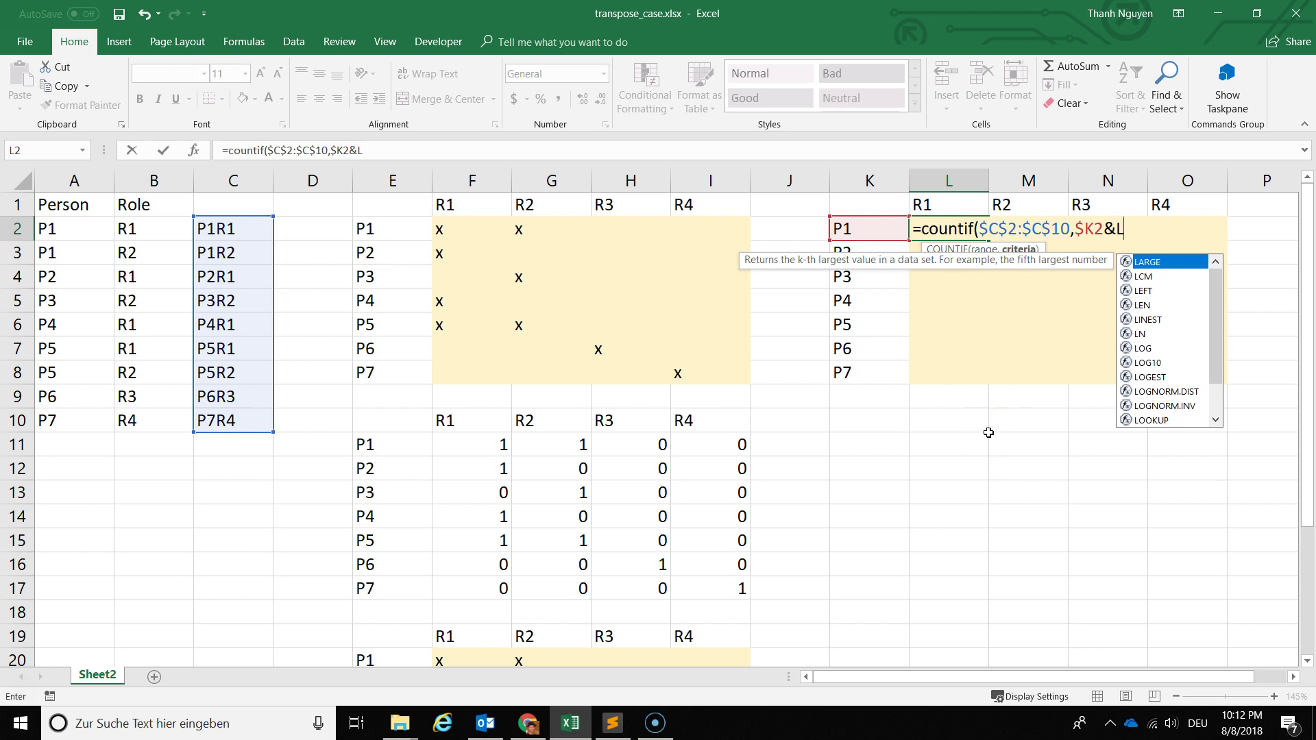
type("$1")
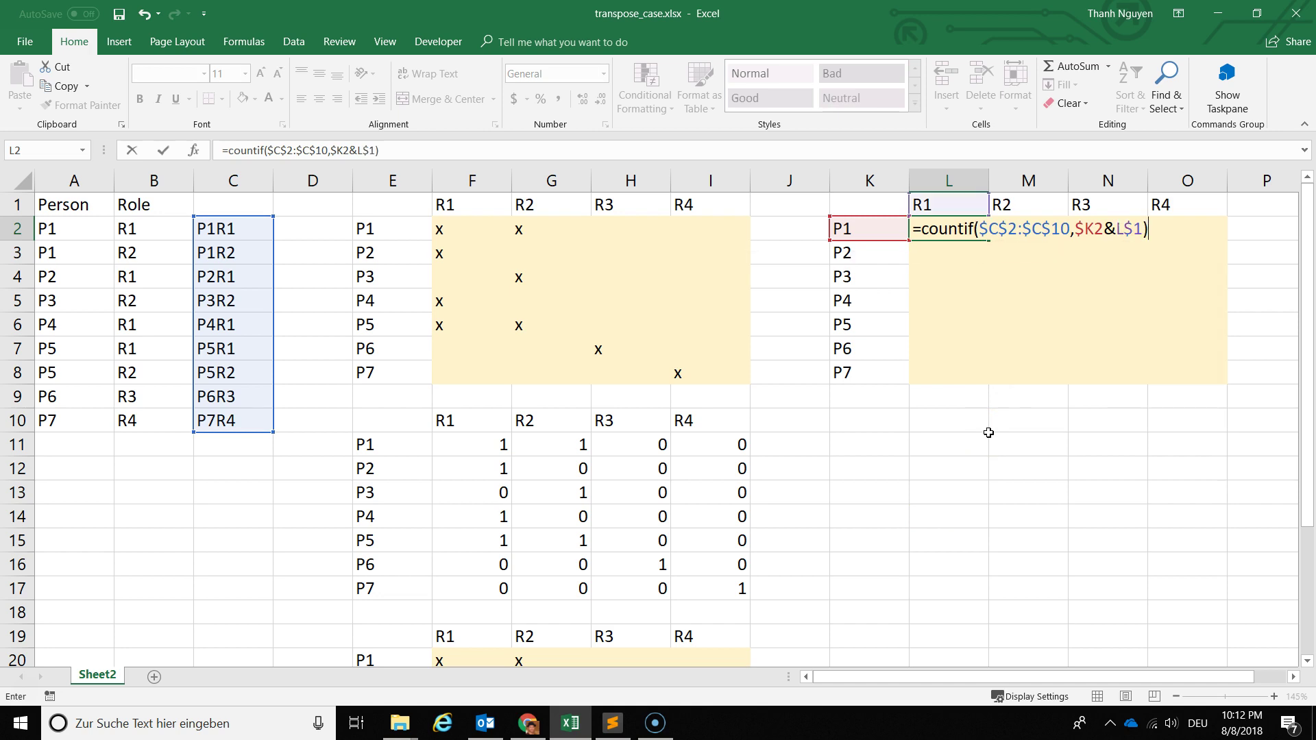
key("Return")
Fill the L2 COUNTIF formula across to O2 and down to row 8.
left_click(936, 235)
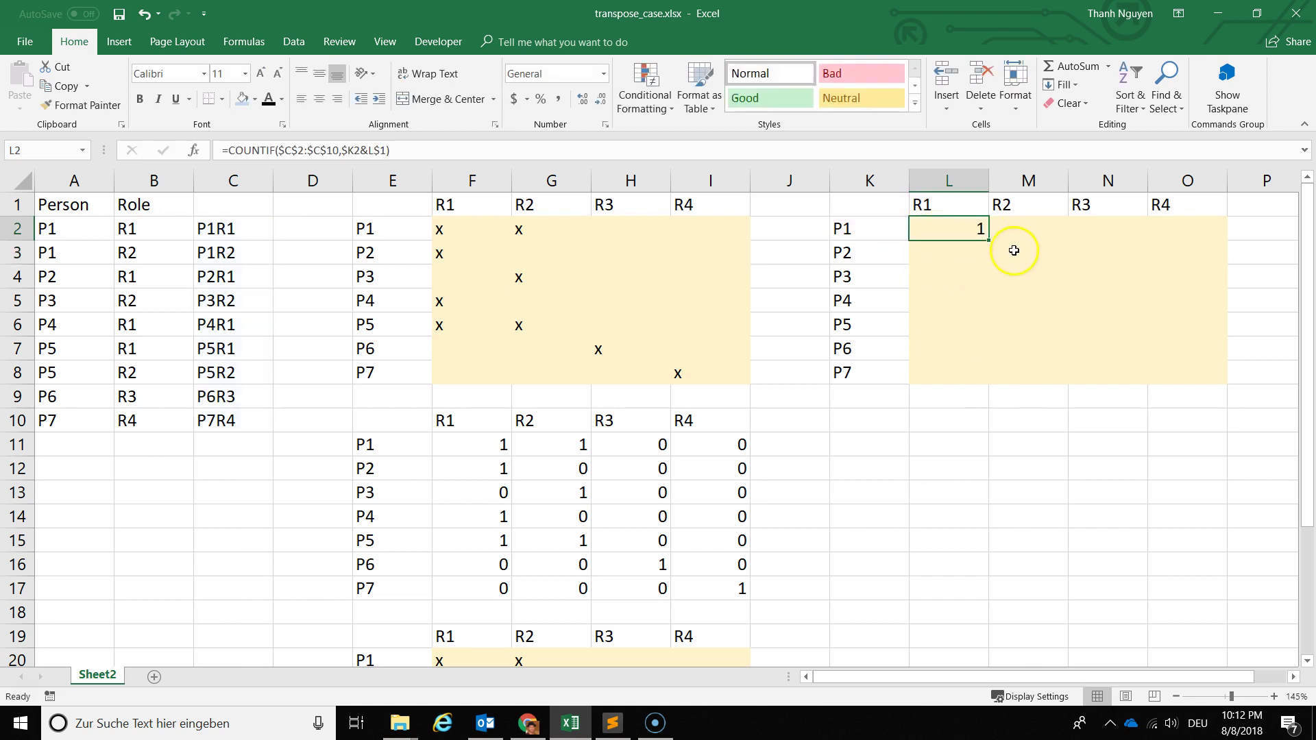
left_click_drag(989, 242, 1216, 236)
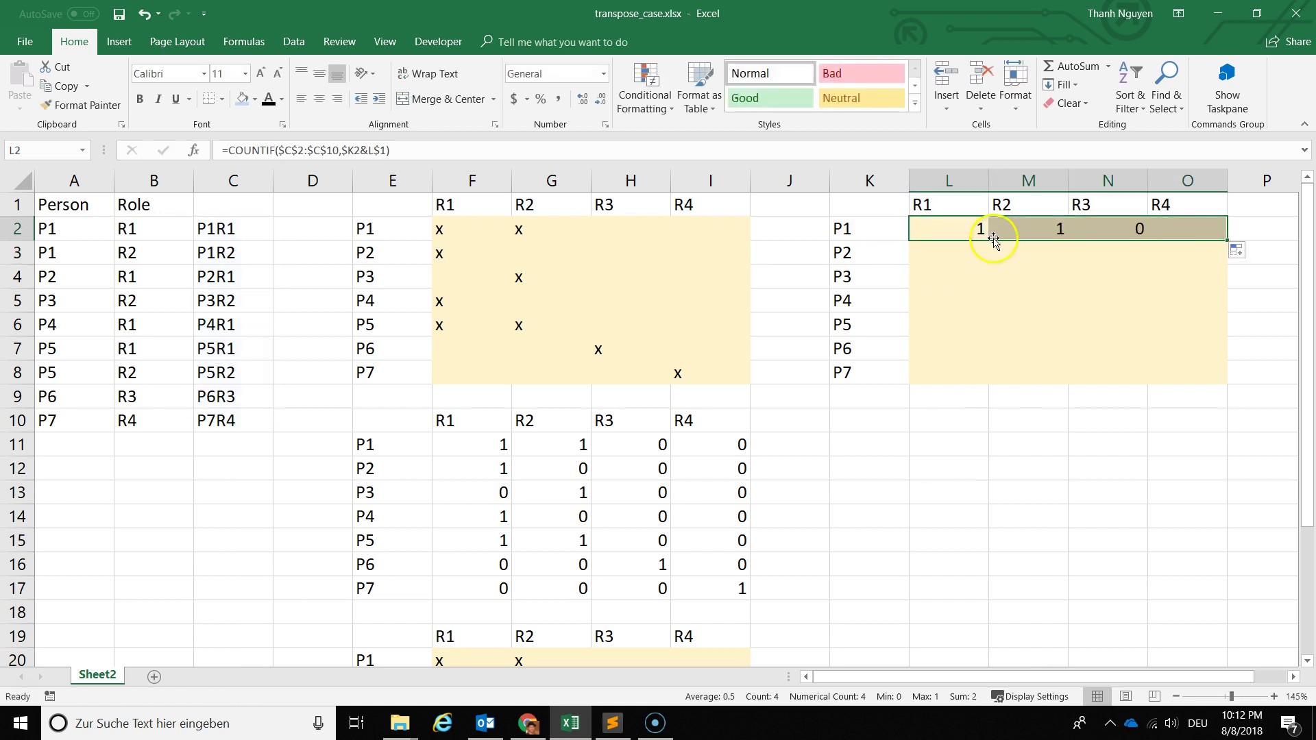
key("shift+Down")
key("shift+Down")
key("shift+Down")
key("shift+Down")
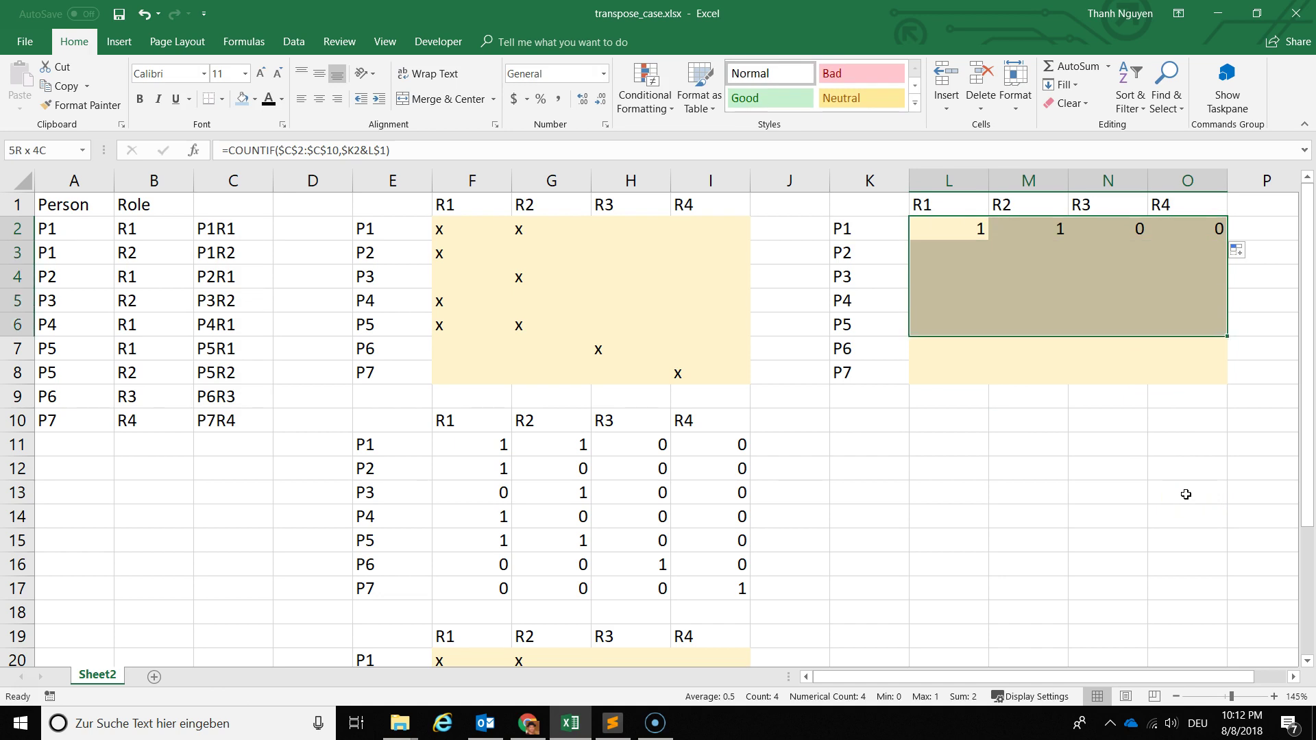
key("shift+Down")
key("shift+Down")
key("ctrl+d")
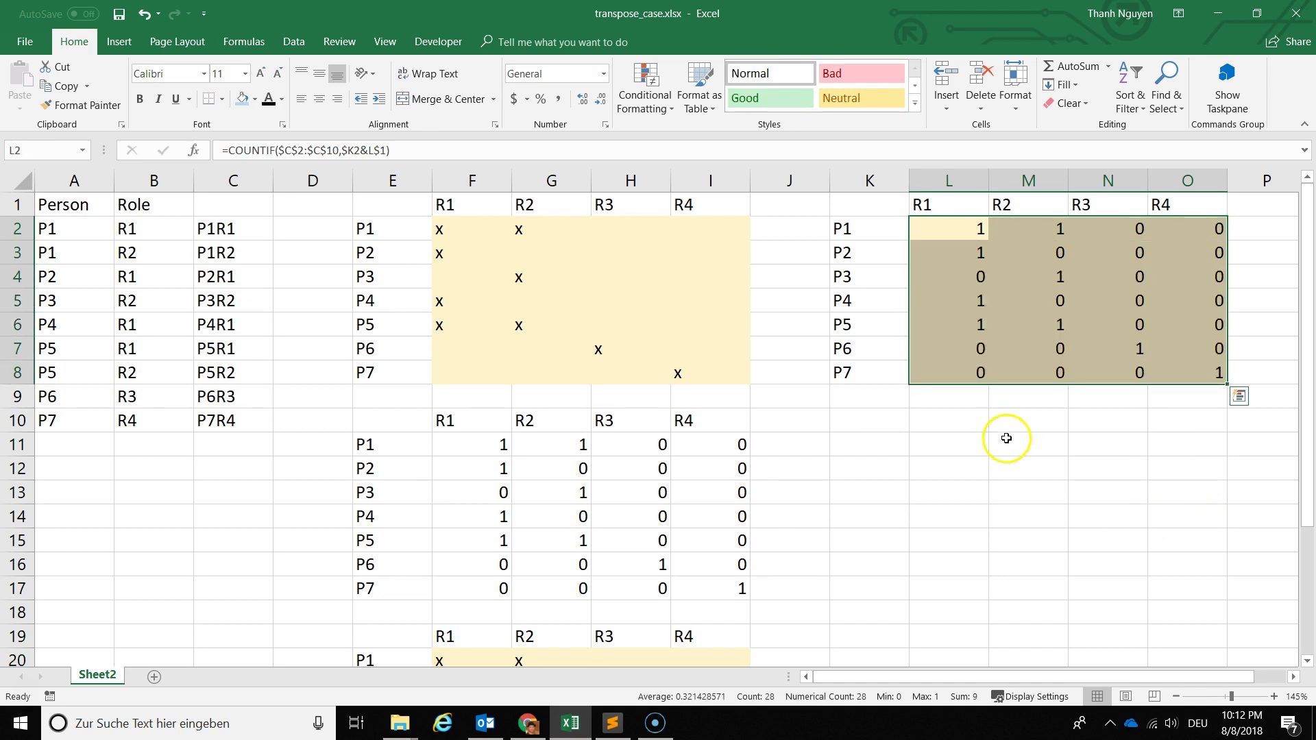
left_click(1004, 421)
Verify the copied formulas in cells such as M2, L3, M4, N7 and O8.
left_click_drag(971, 240, 1197, 375)
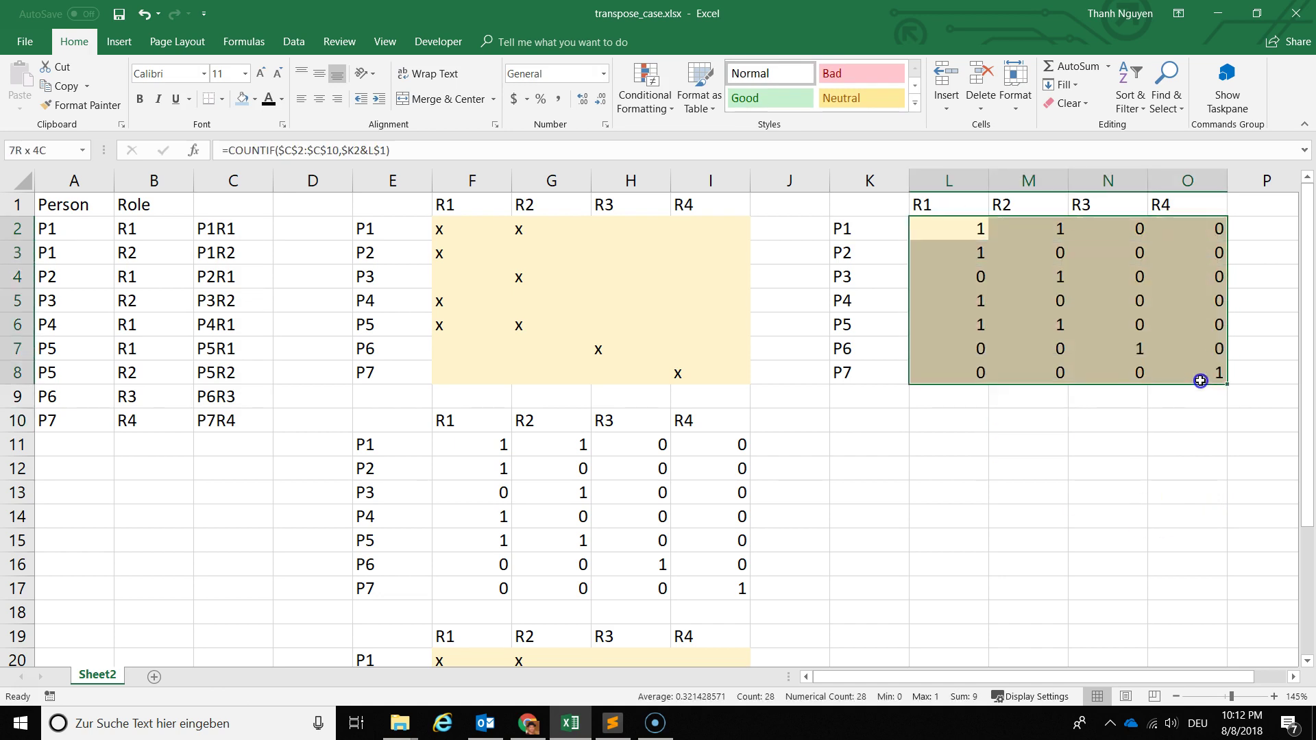
left_click(1059, 449)
left_click(974, 230)
left_click(1028, 228)
left_click(974, 253)
left_click(1049, 278)
left_click(980, 301)
left_click(980, 326)
left_click(1042, 328)
left_click(1124, 349)
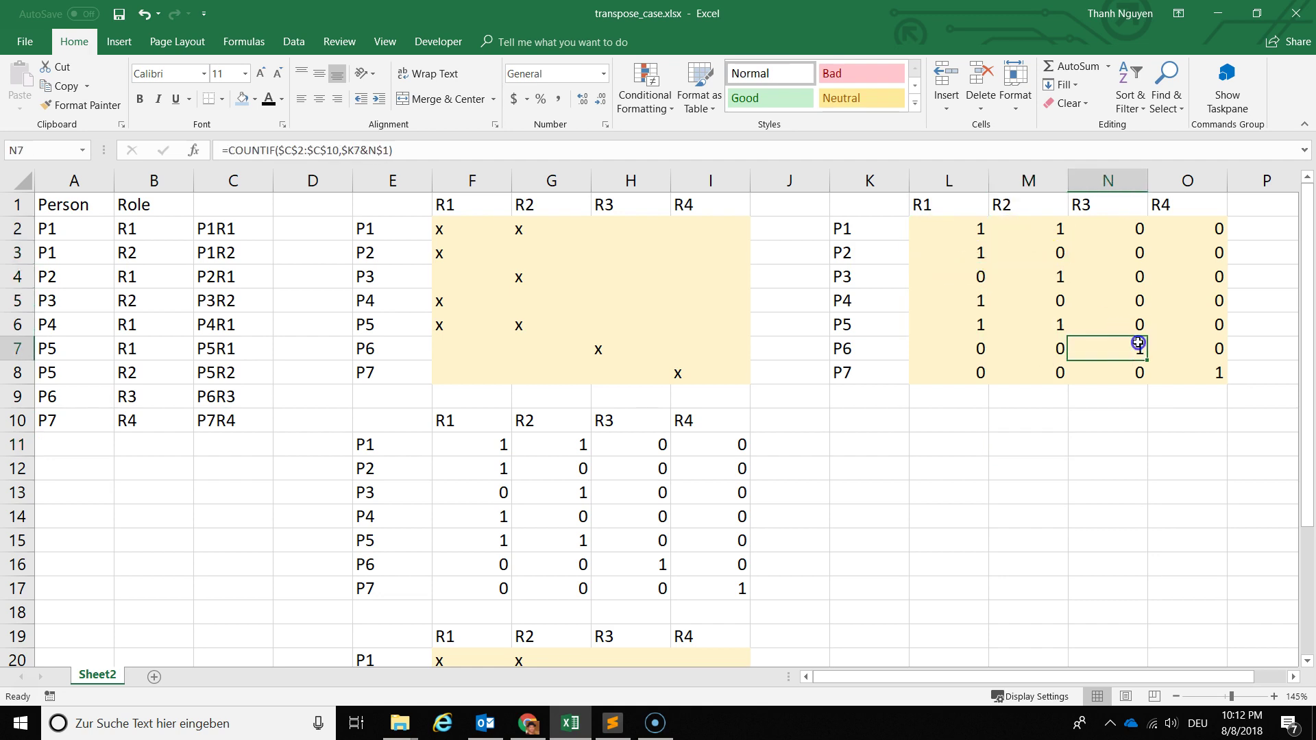
left_click(1204, 375)
left_click(1125, 470)
left_click(969, 252)
left_click(969, 228)
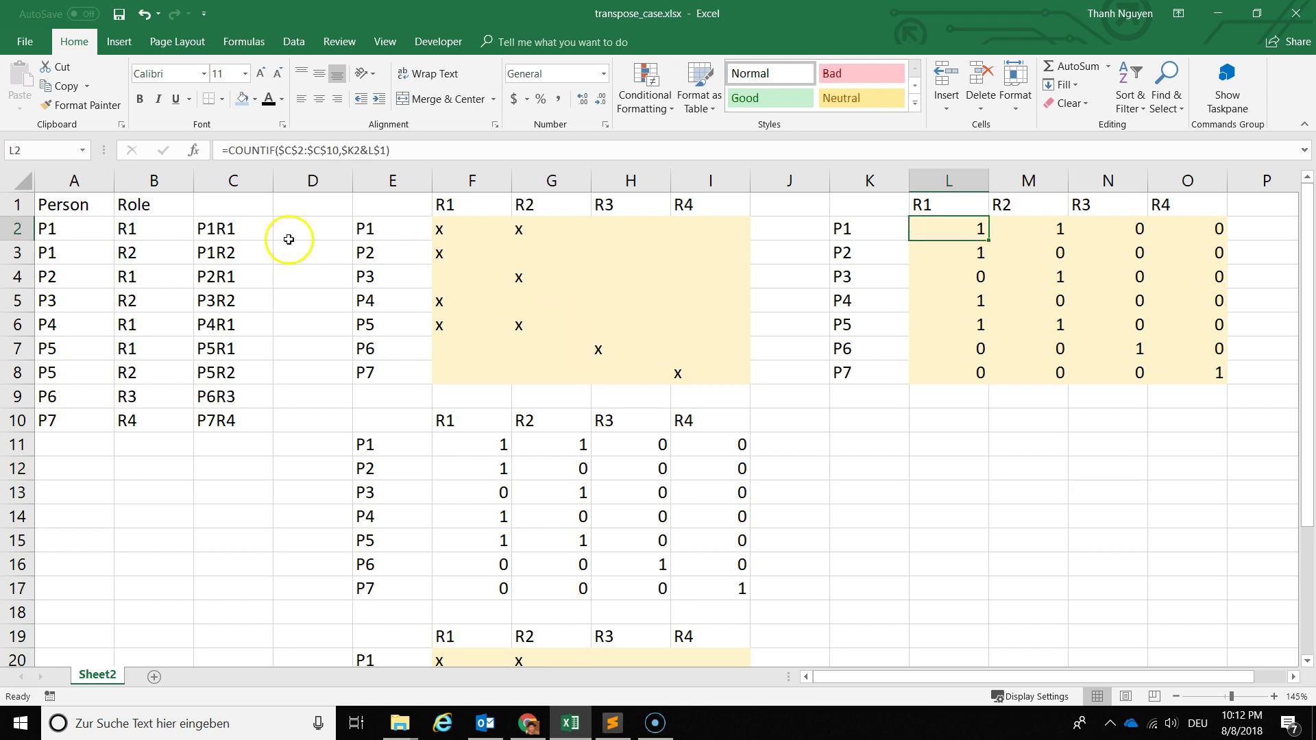
Wrap L2's COUNTIF in IF(...=1,"x","") and fill it across L2:O8.
left_click(228, 151)
type("if(")
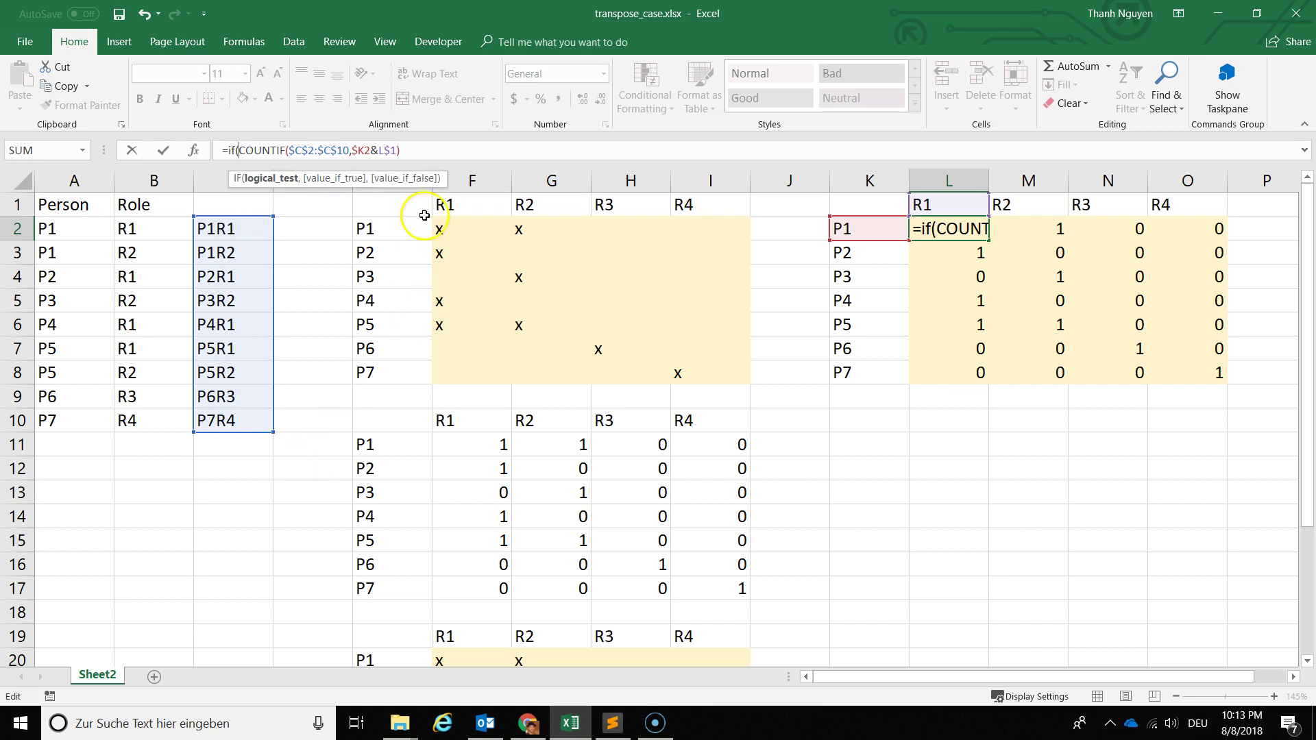
type("=1,")
type("\"x\",")
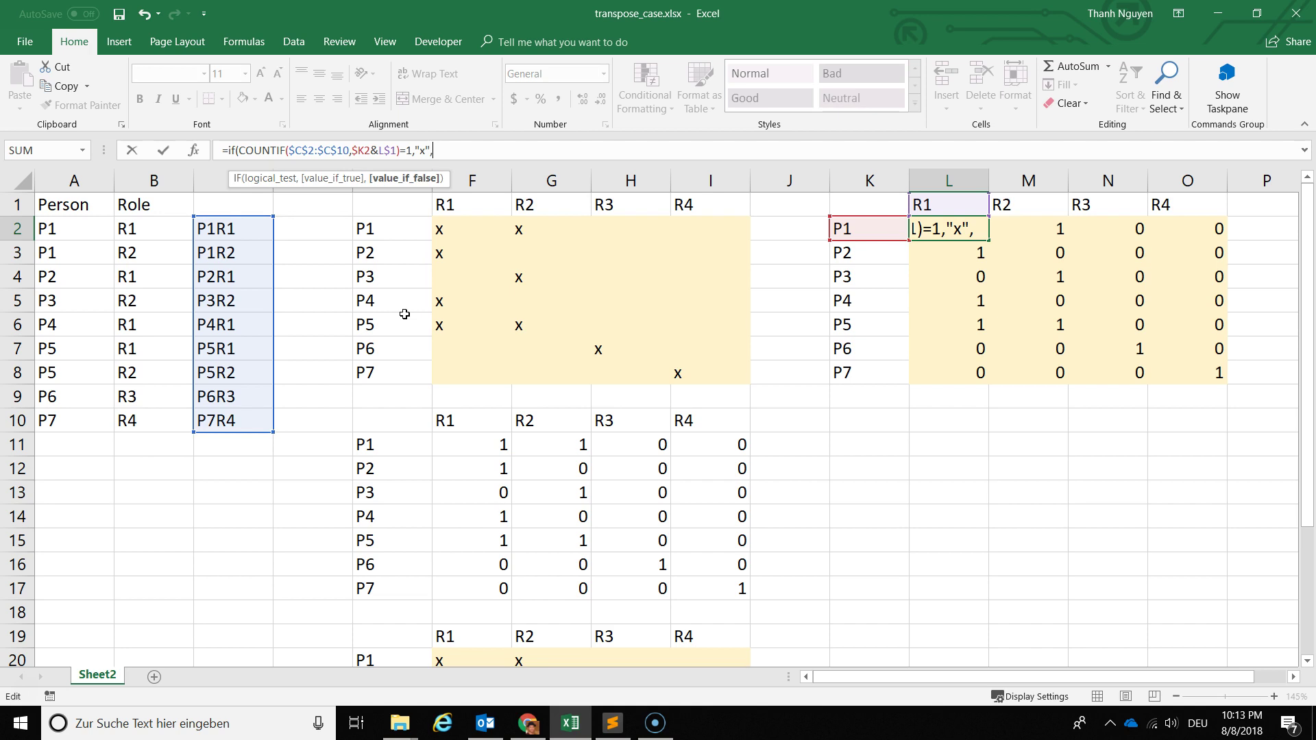
key("Return")
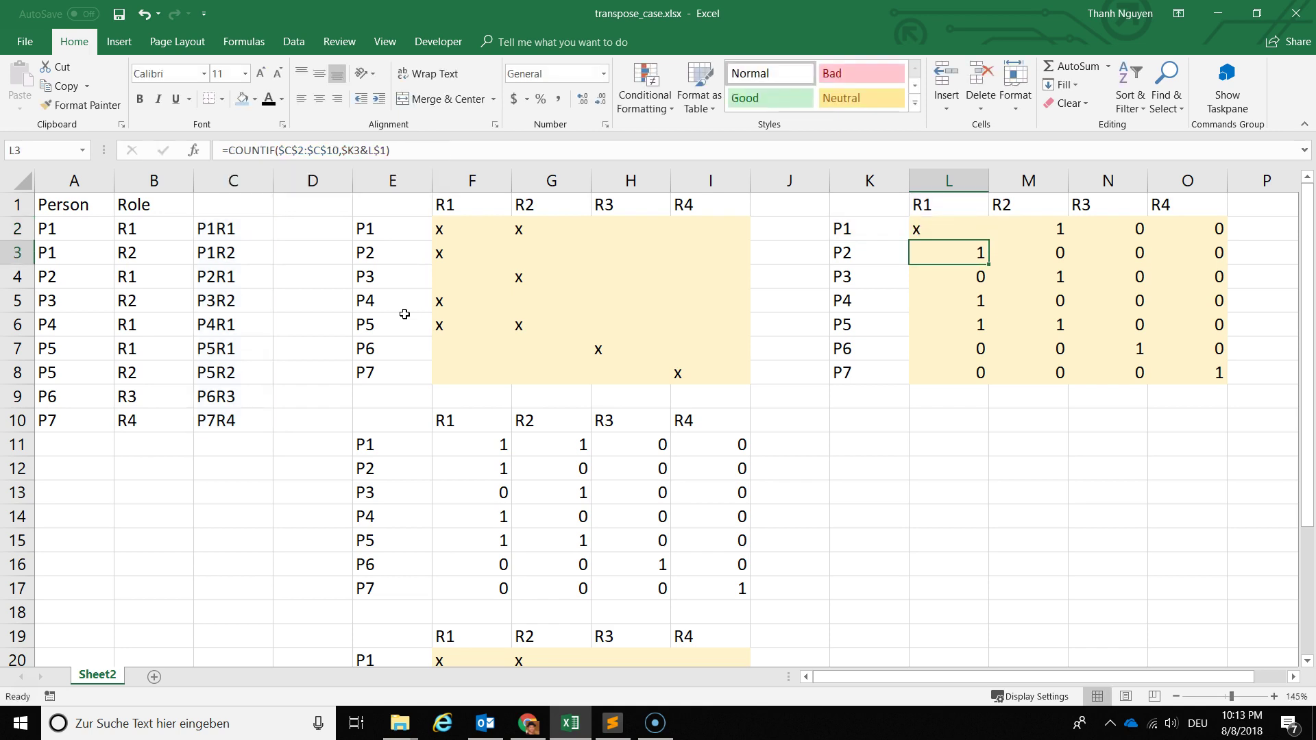
key("Up")
key("shift+Right")
key("shift+Right")
key("shift+Right")
key("shift+Down")
key("shift+Down")
key("shift+Down")
key("shift+Down")
key("shift+Down")
key("shift+Up")
key("shift+Up")
key("shift+Up")
key("shift+Up")
key("shift+Up")
key("ctrl+r")
key("shift+Down")
key("shift+Down")
key("shift+Down")
key("shift+Down")
key("shift+Down")
key("shift+Down")
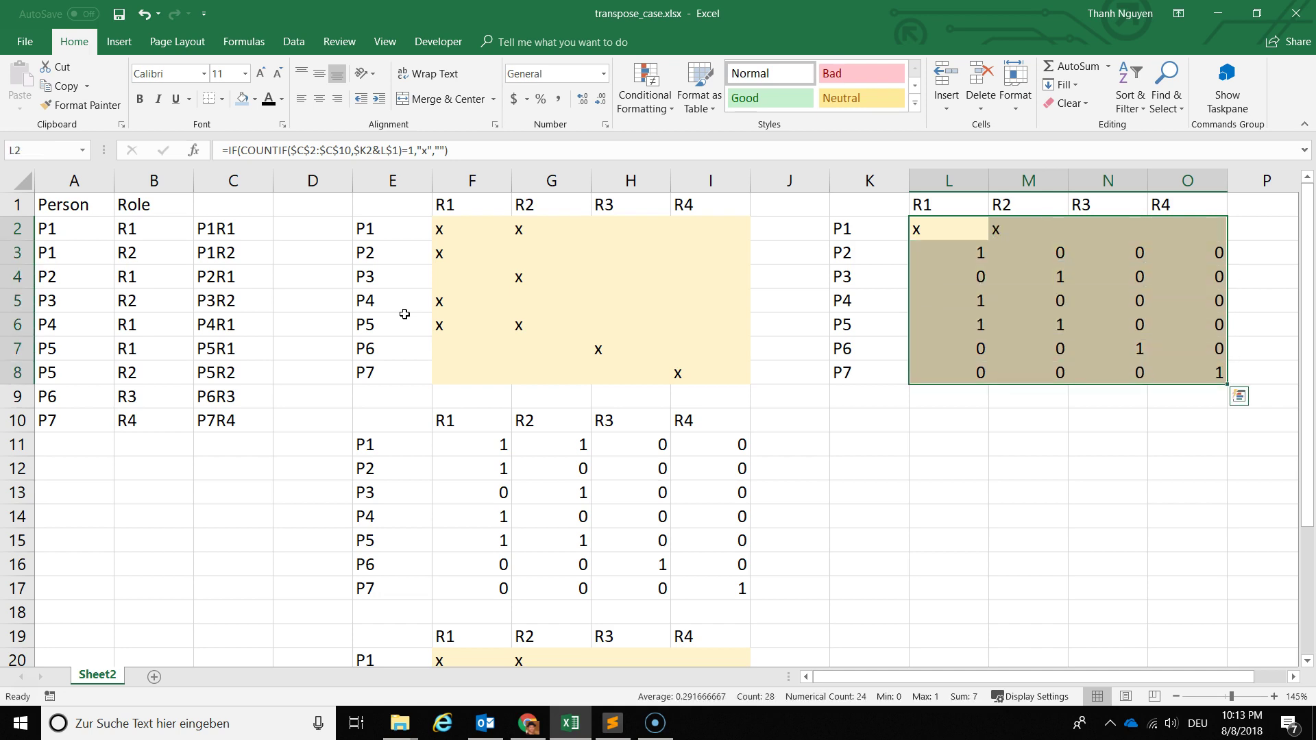
key("ctrl+d")
Review the finished x-mark table K2:O8, the C2:C10 keys and the count table E10:I17.
left_click(404, 314)
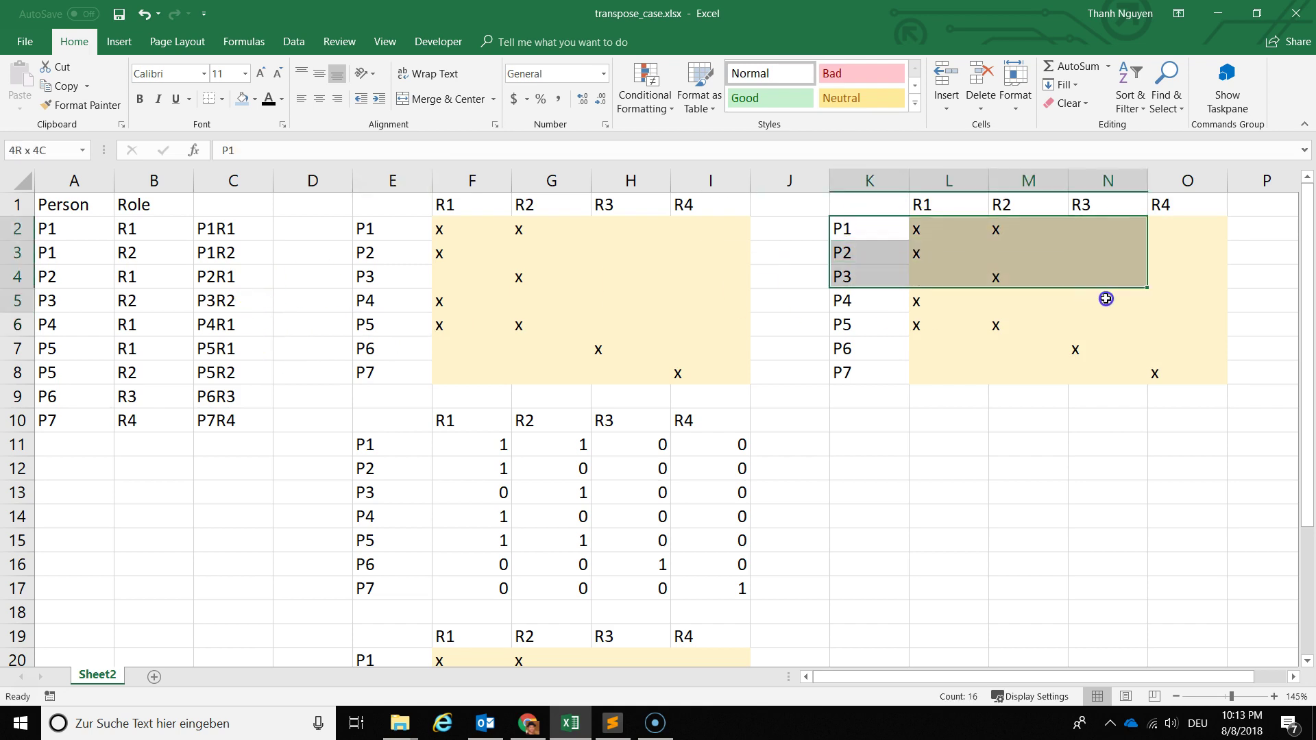
left_click_drag(867, 228, 1160, 367)
left_click(1051, 433)
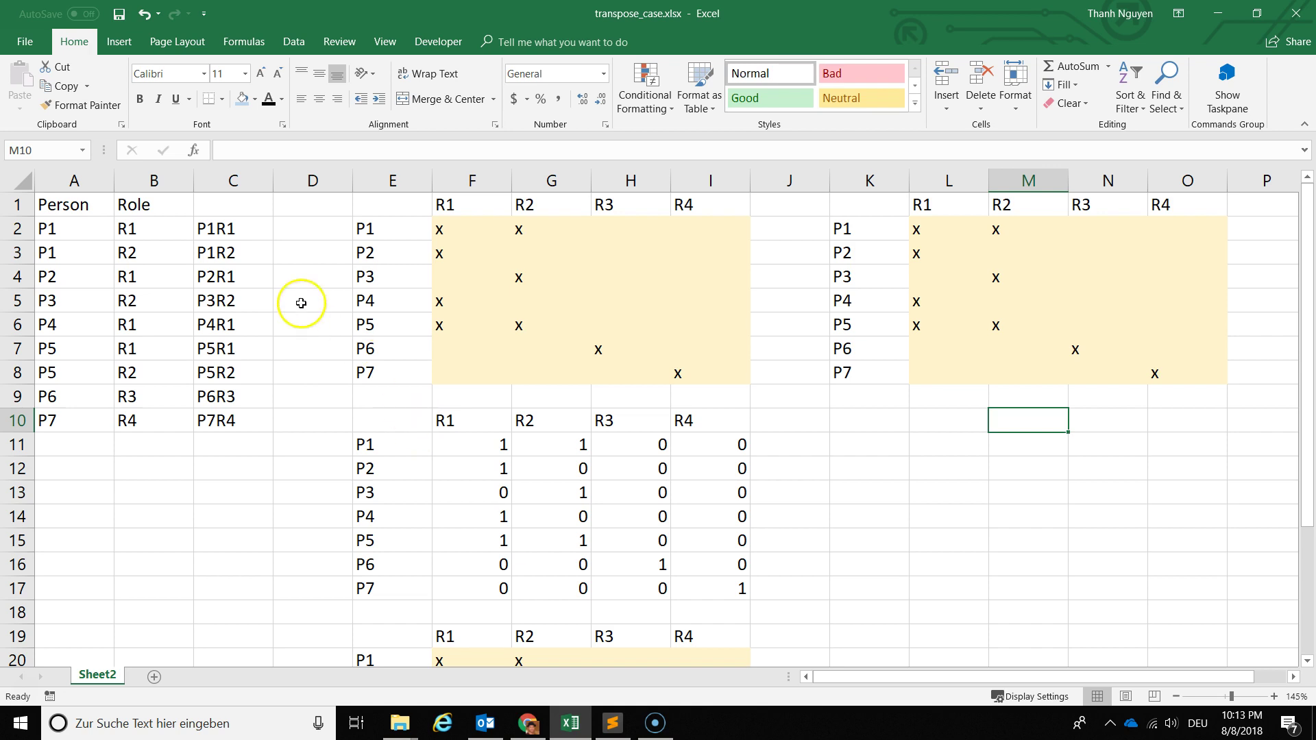
left_click_drag(250, 229, 233, 419)
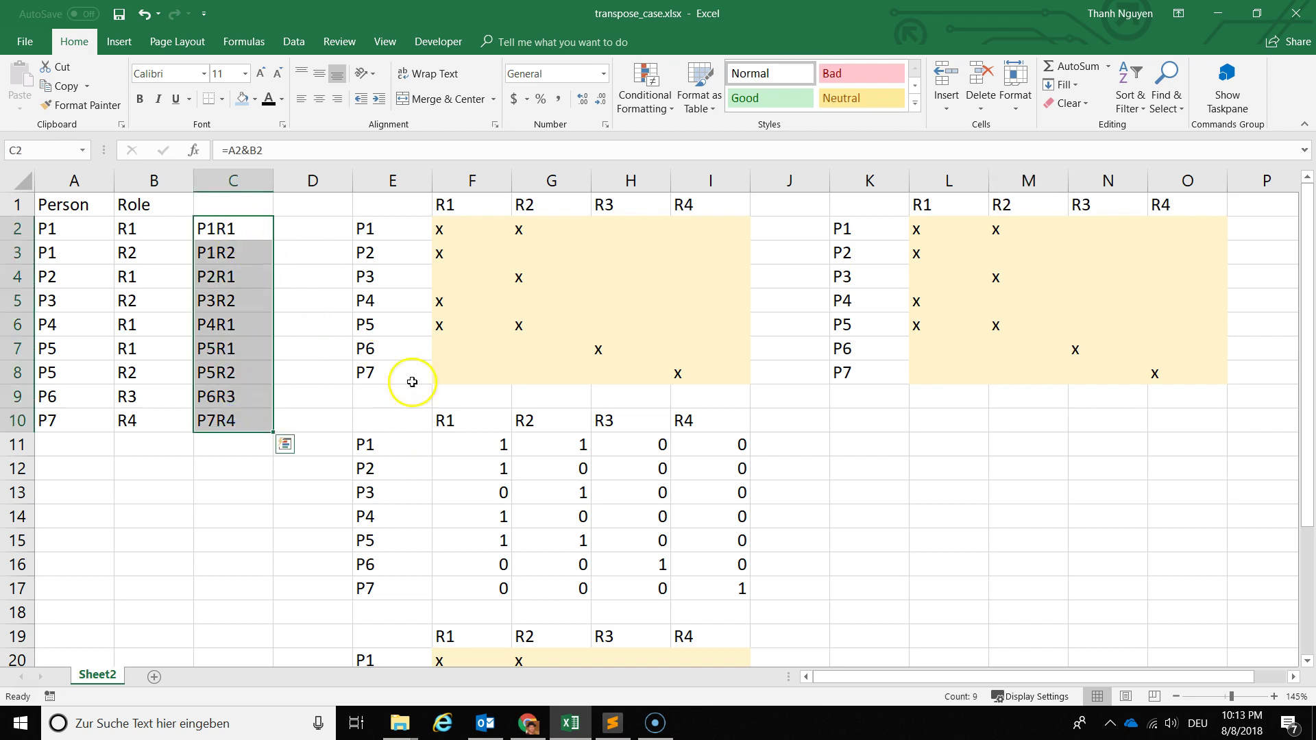
mouse_move(391, 426)
left_mouse_down()
mouse_move(670, 491)
mouse_move(715, 587)
left_mouse_up()
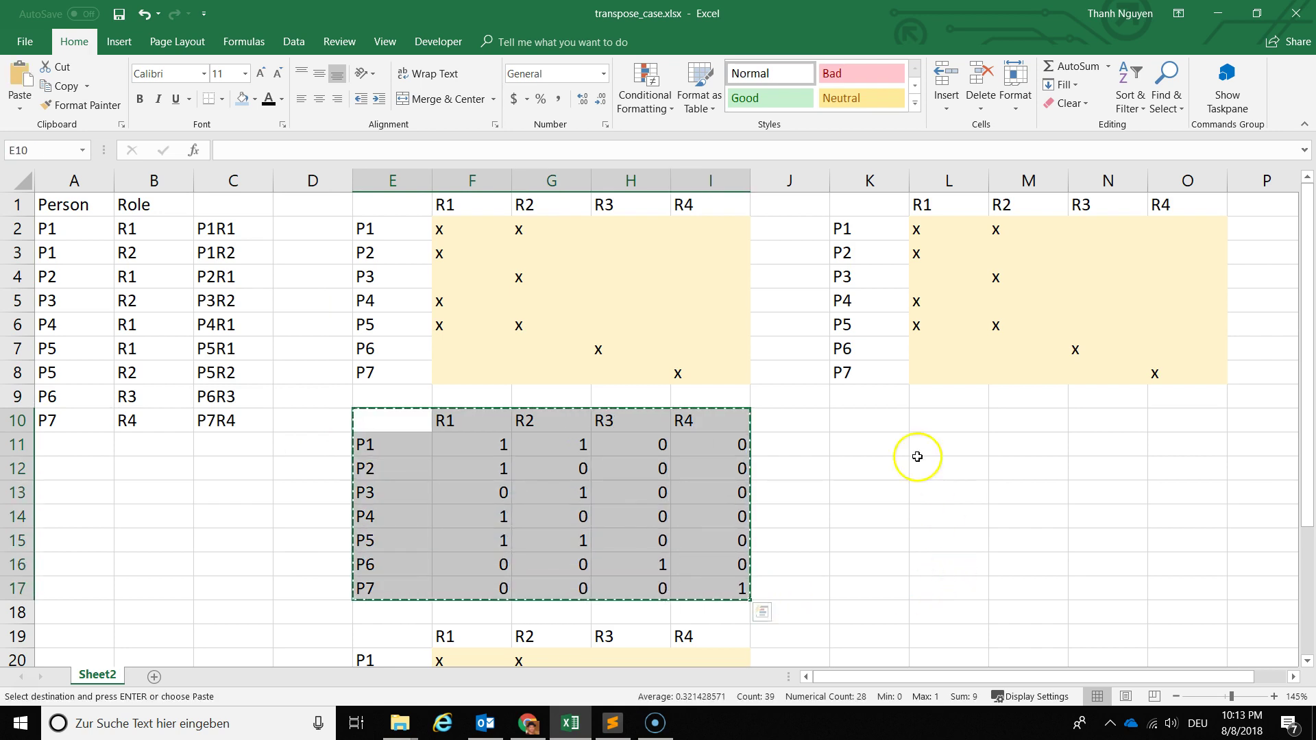
Paste the E10:I17 grid at K10 and clear its 1/0 values in L11:O17.
key("ctrl+c")
left_click(874, 428)
key("ctrl+v")
left_click(913, 629)
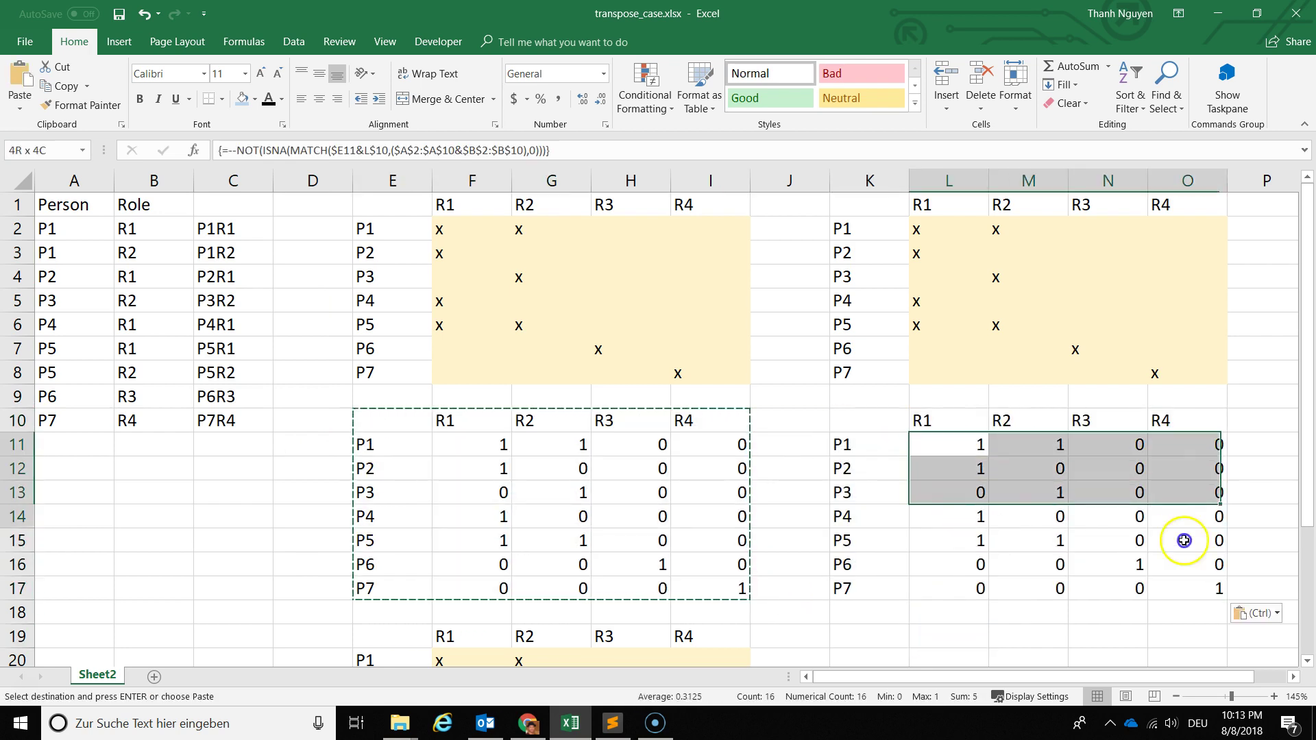
left_click_drag(948, 445, 1188, 590)
key("Delete")
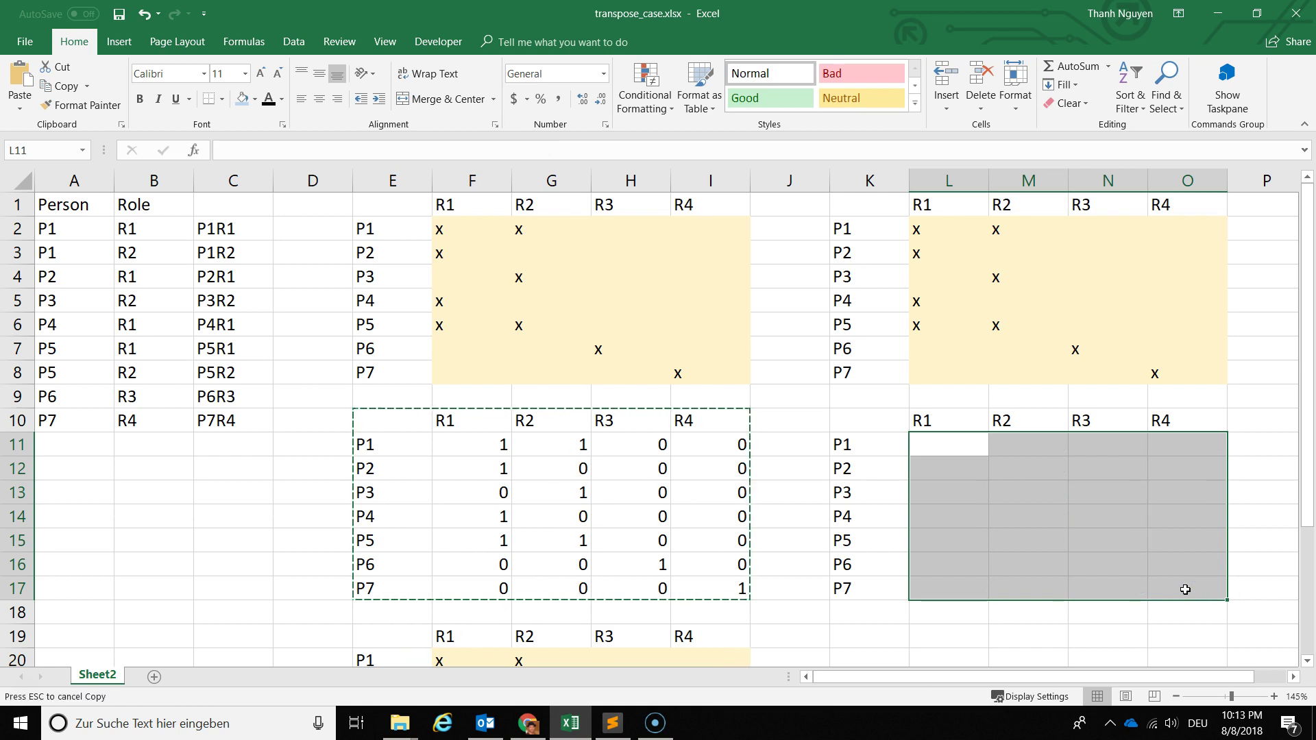
left_click(978, 620)
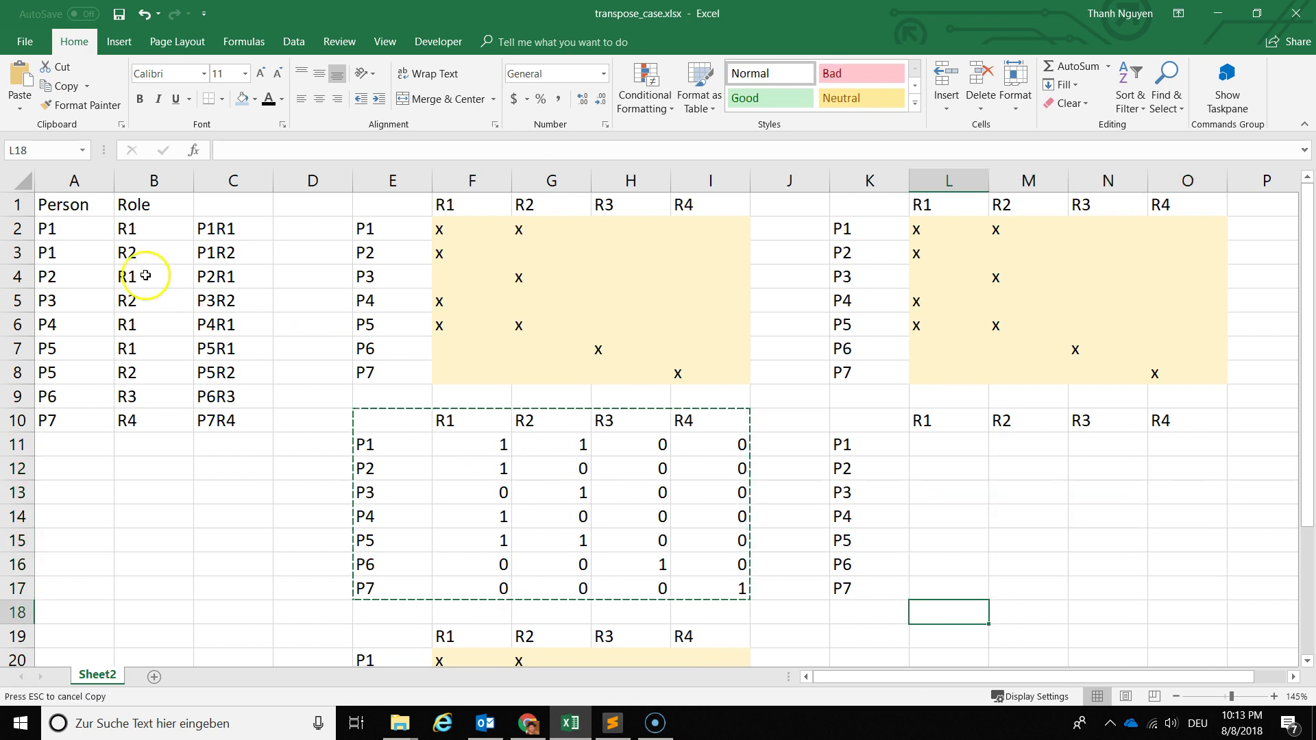
Step through the person-role pairs in the A2:B10 source list.
left_click_drag(93, 234, 129, 229)
left_click_drag(89, 295, 162, 298)
left_click_drag(85, 328, 174, 326)
left_click_drag(96, 351, 162, 348)
left_click_drag(78, 377, 167, 396)
left_click_drag(82, 422, 167, 432)
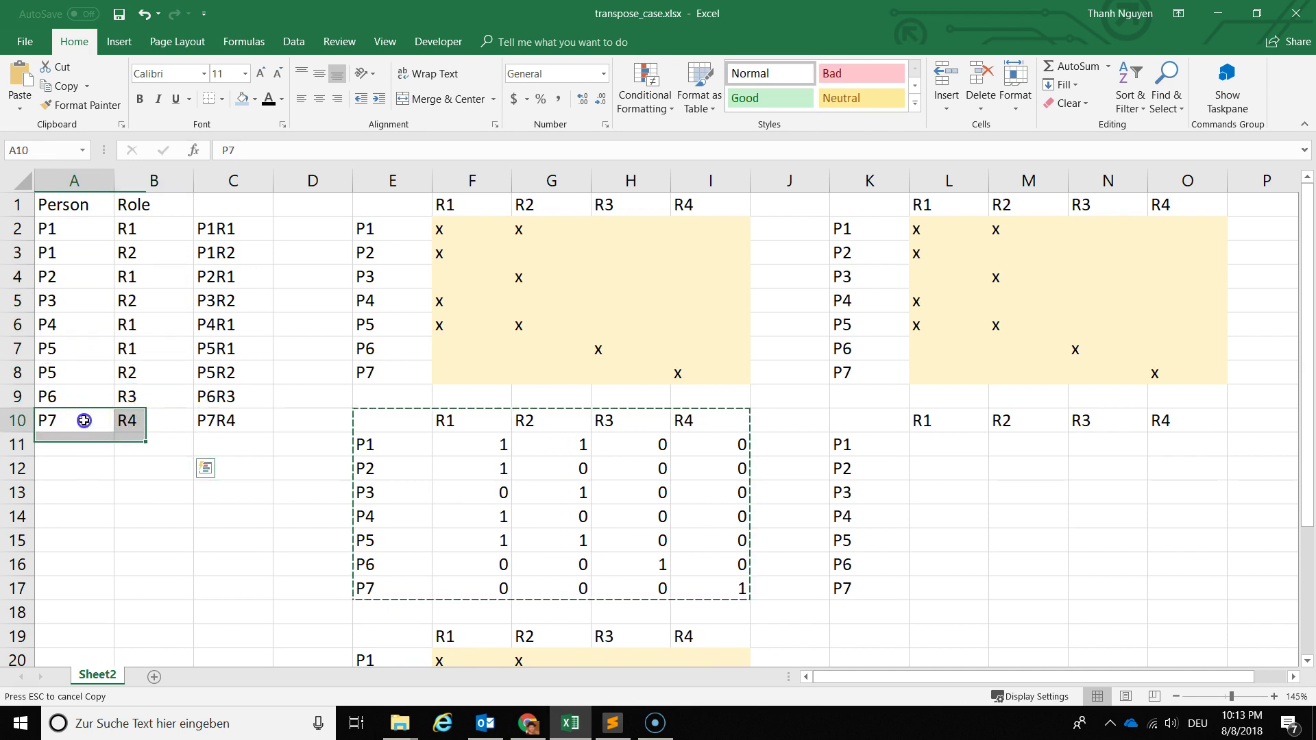
left_click(153, 421)
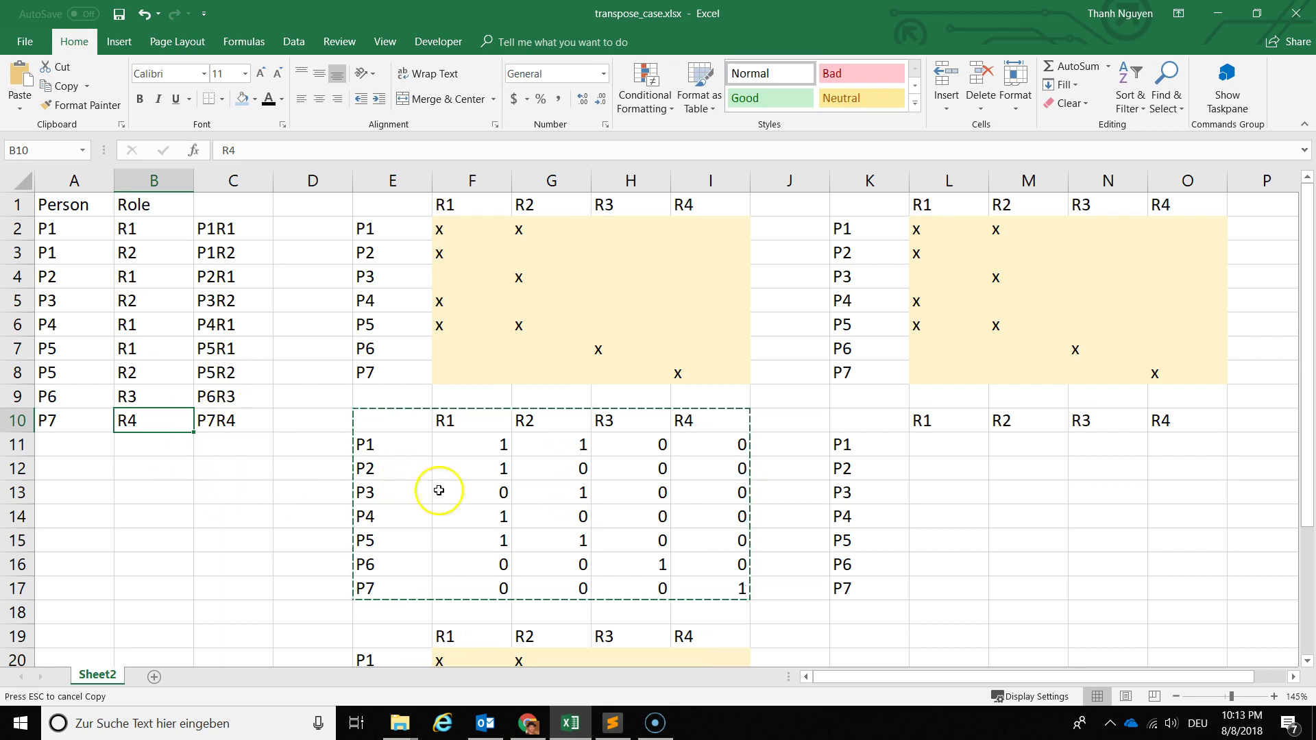
Abandon a MATCH started in L11, then delete the old results in F11:I17.
left_click(936, 449)
type("=match")
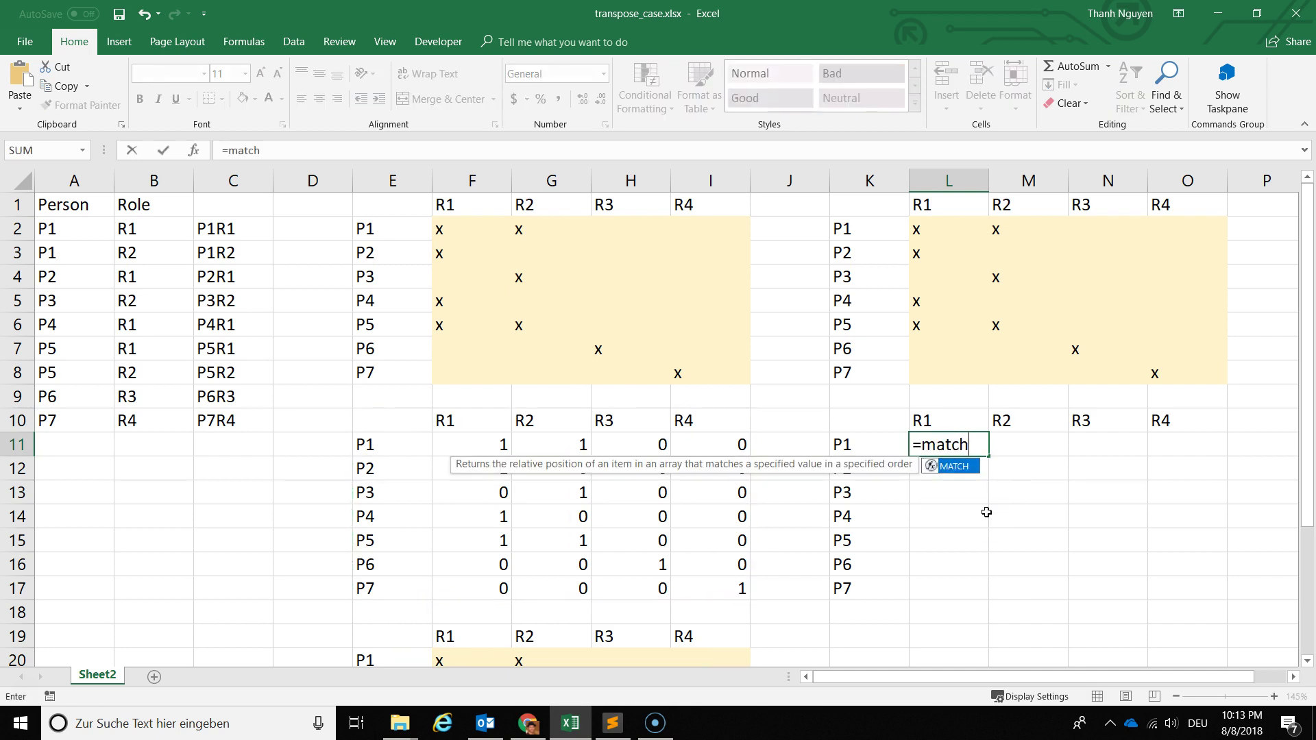
type("(")
key("Escape")
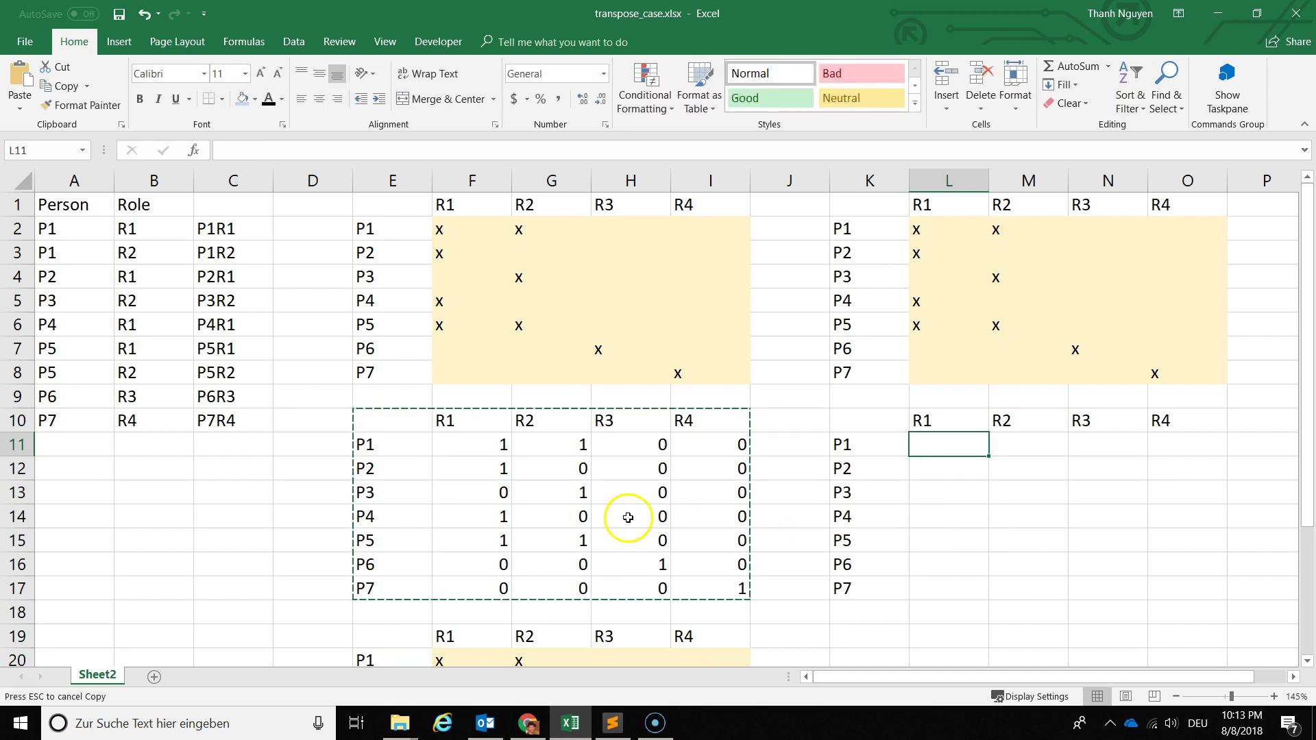
left_click_drag(473, 444, 731, 590)
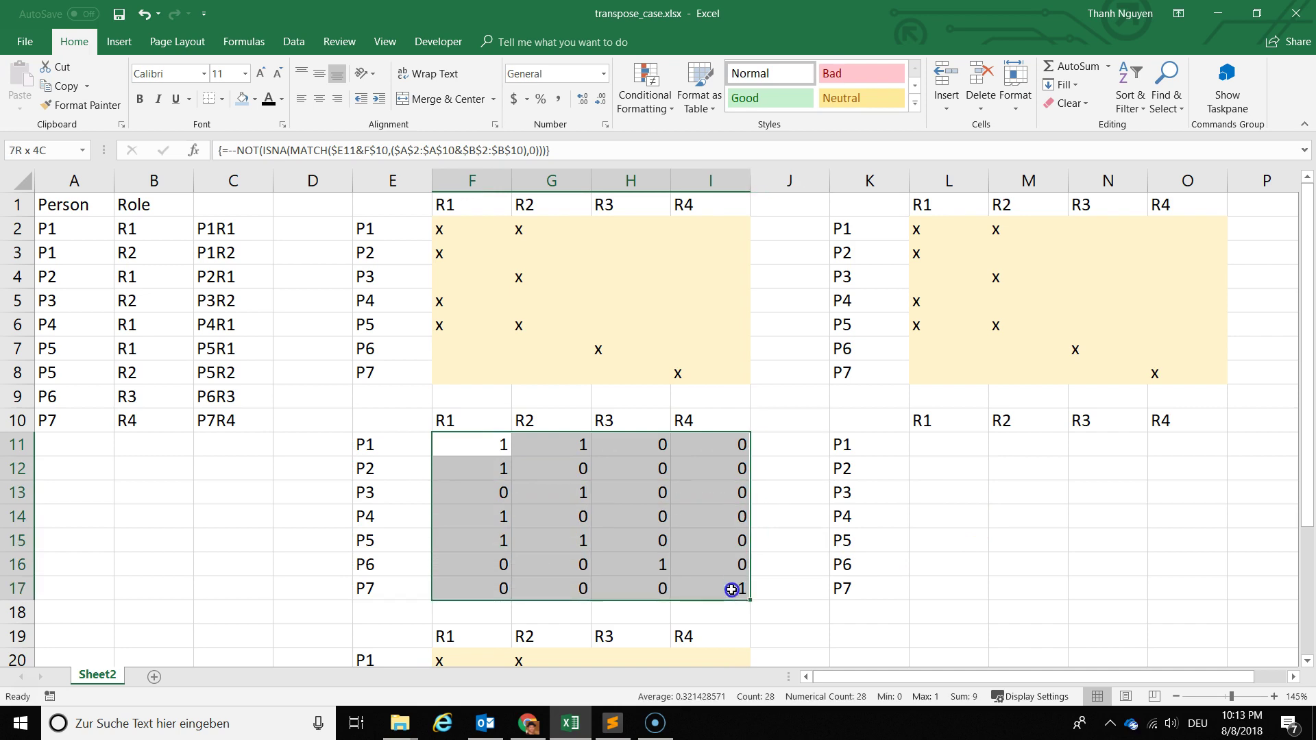
key("Delete")
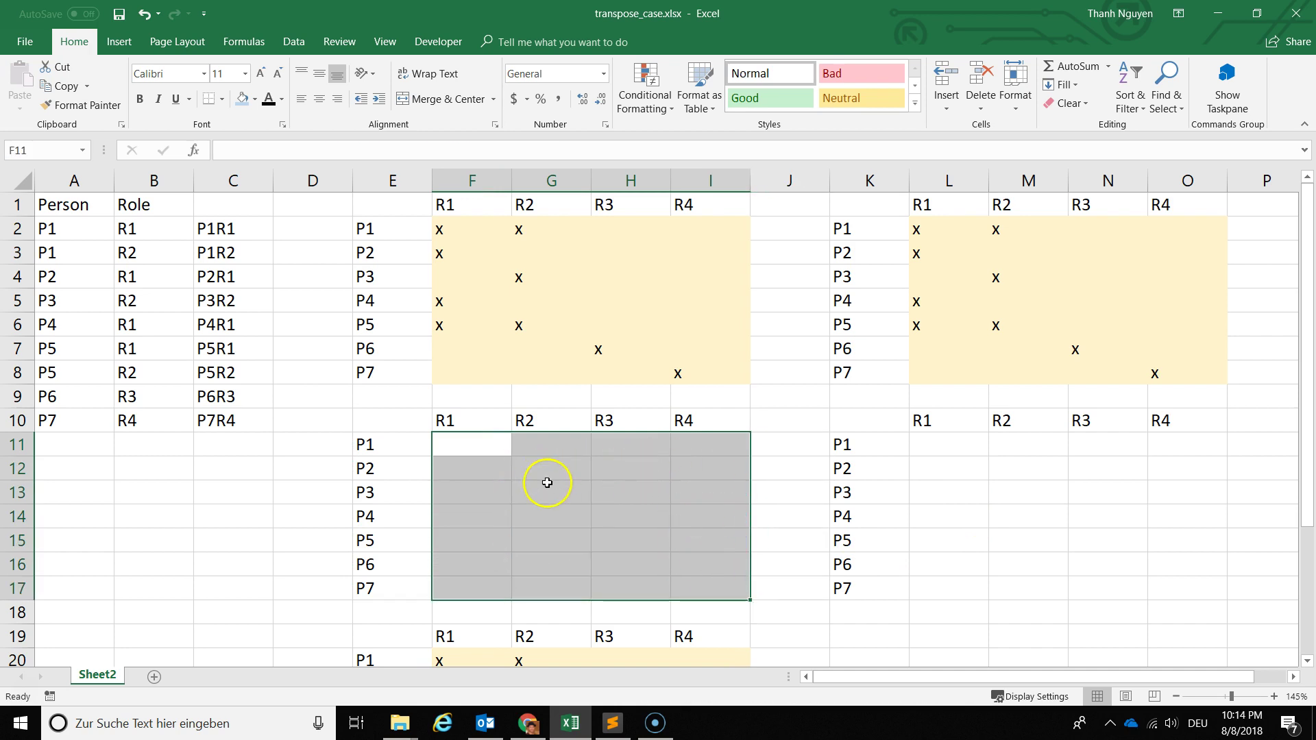
left_click(510, 443)
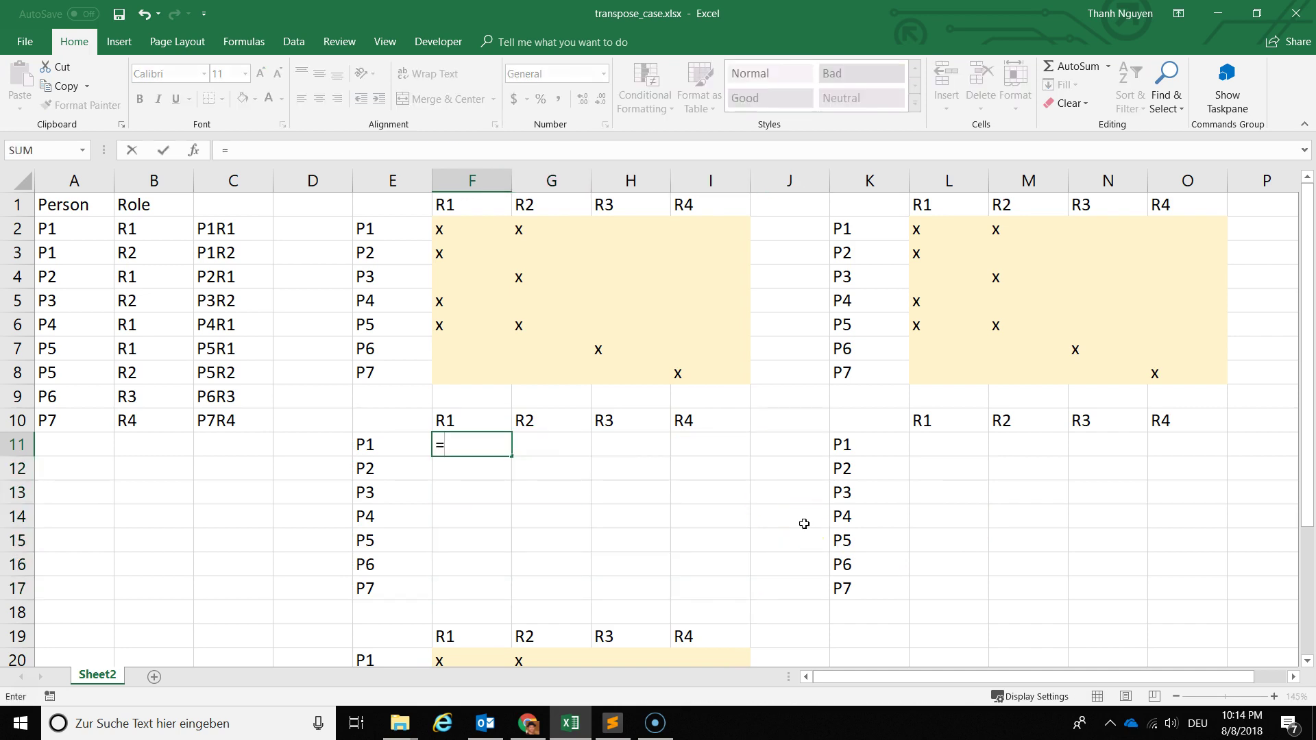
Enter {=MATCH($E11&F$10,$A$2:$A$10&$B$2:$B$10,0)} in F11 as an array formula.
type("match(")
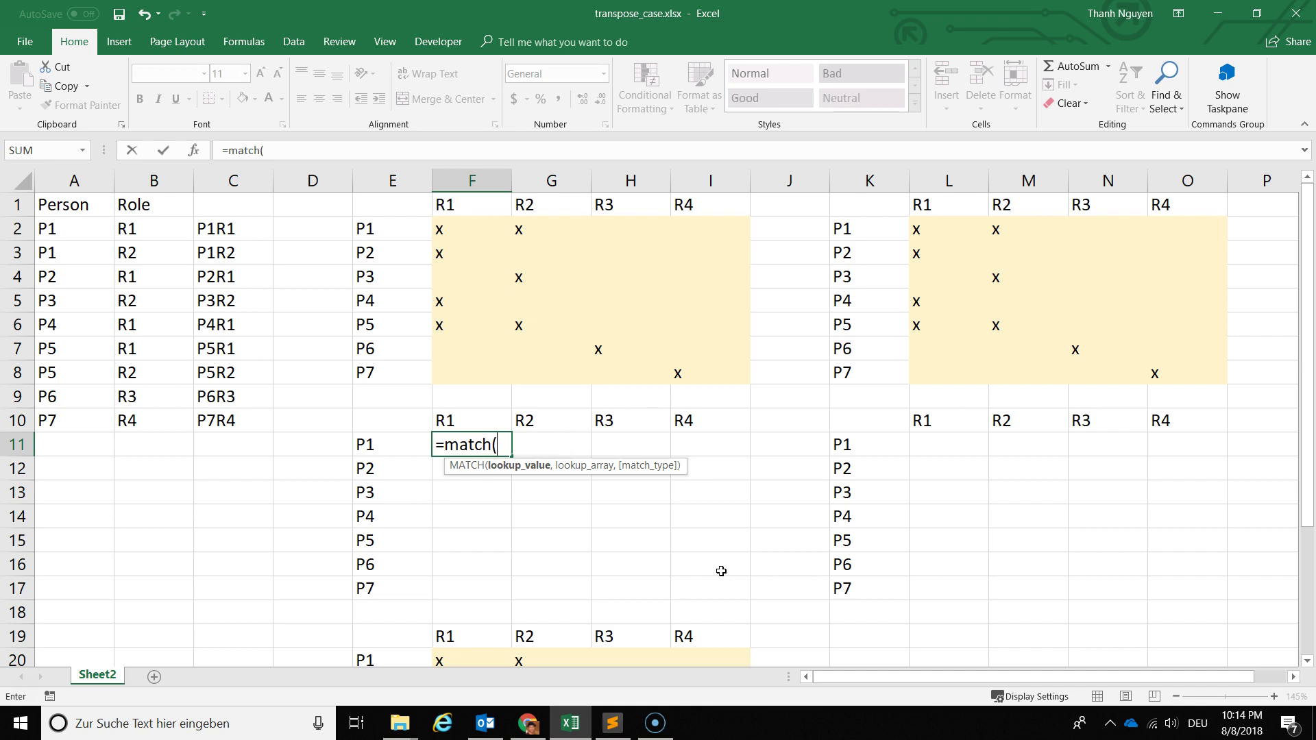
type("$E11")
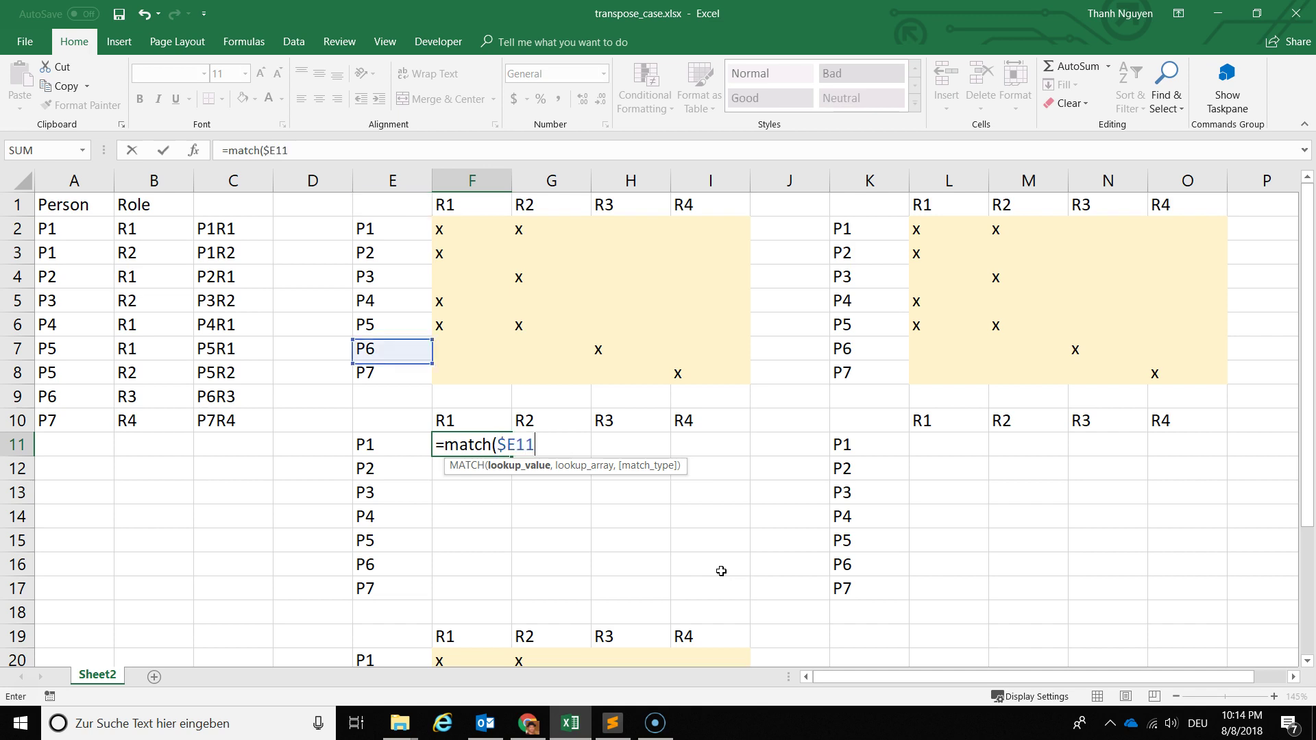
type("&")
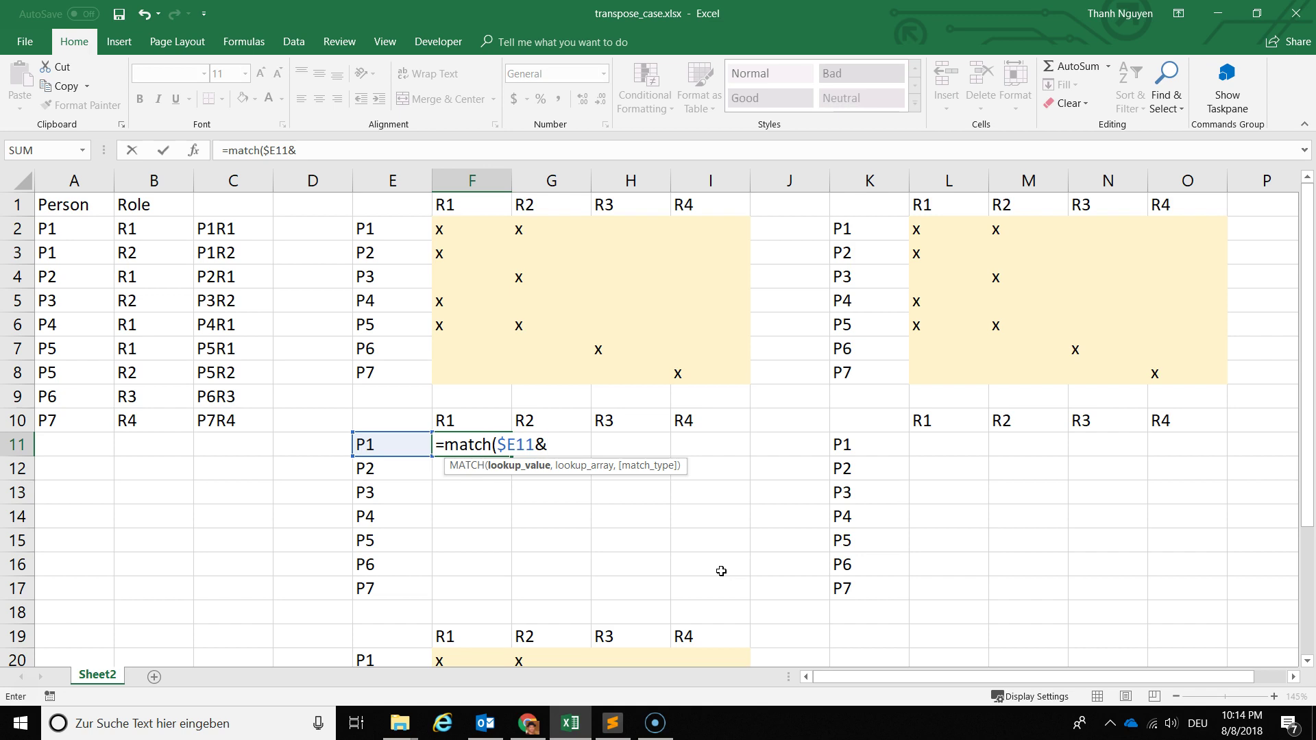
type("F")
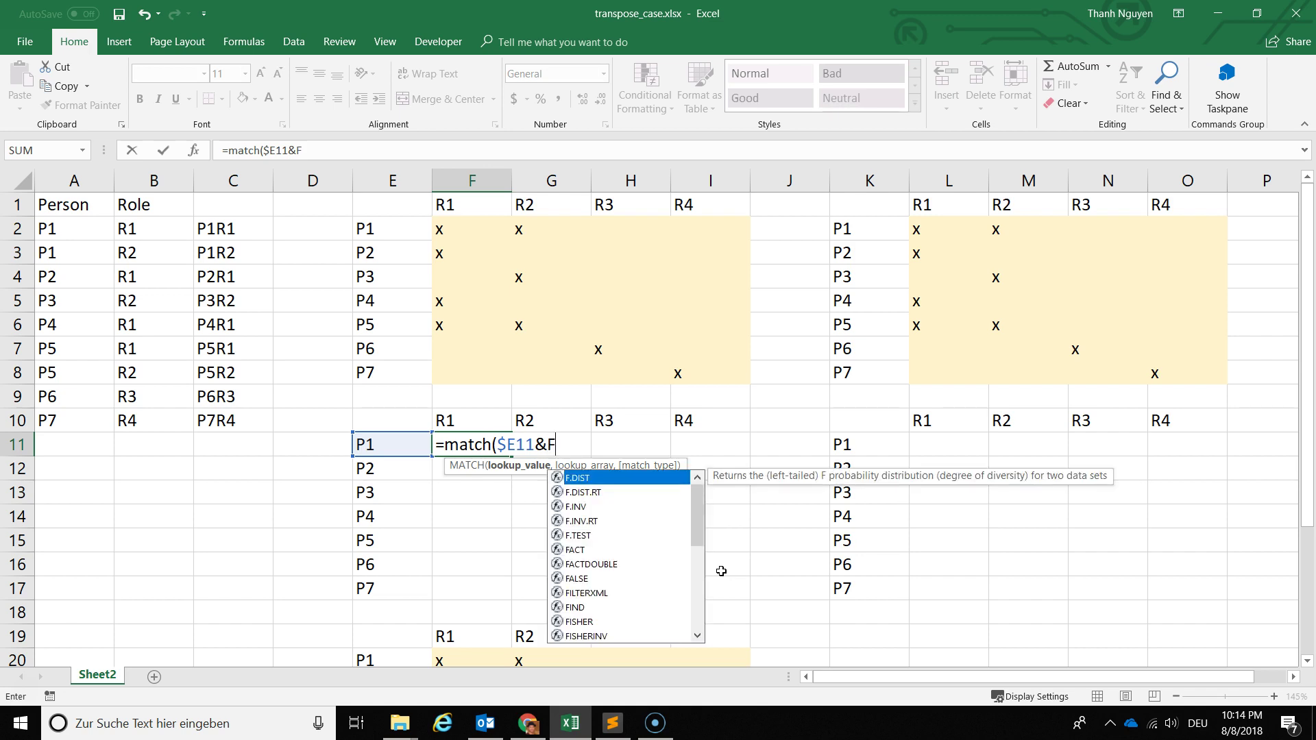
type("$1")
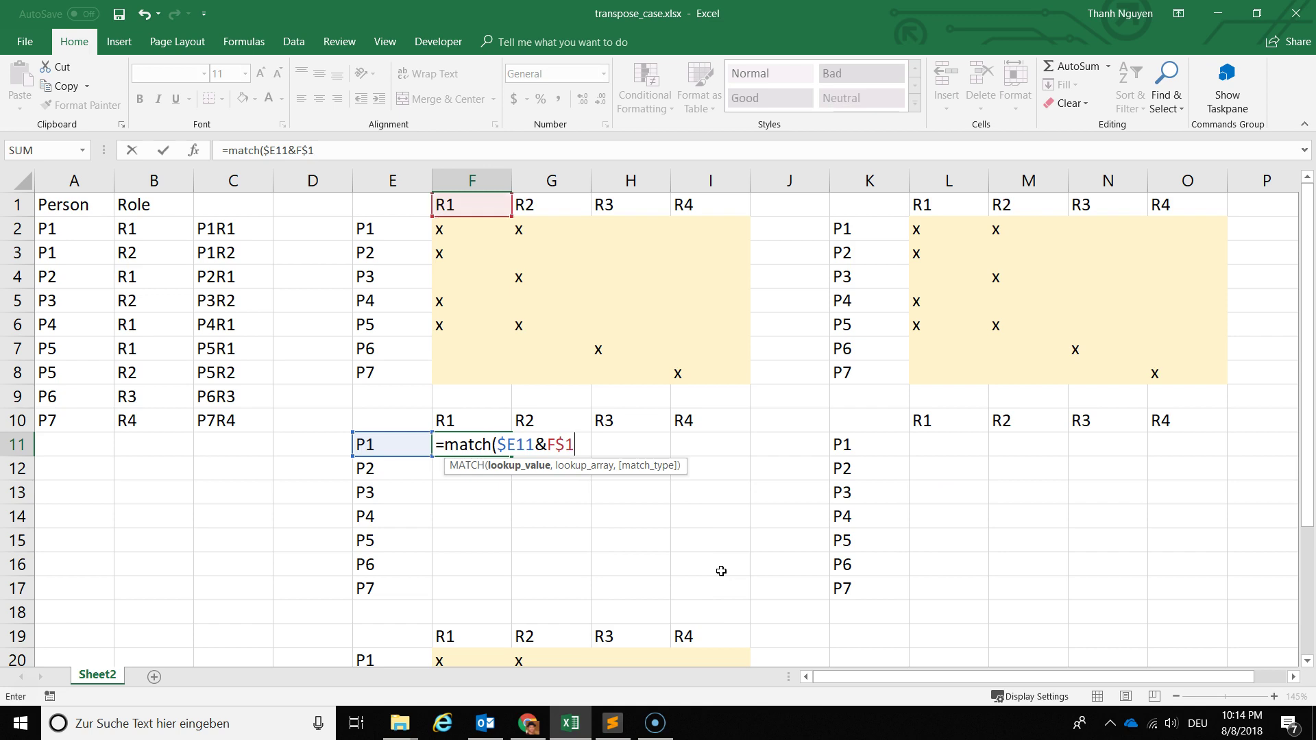
type("0,")
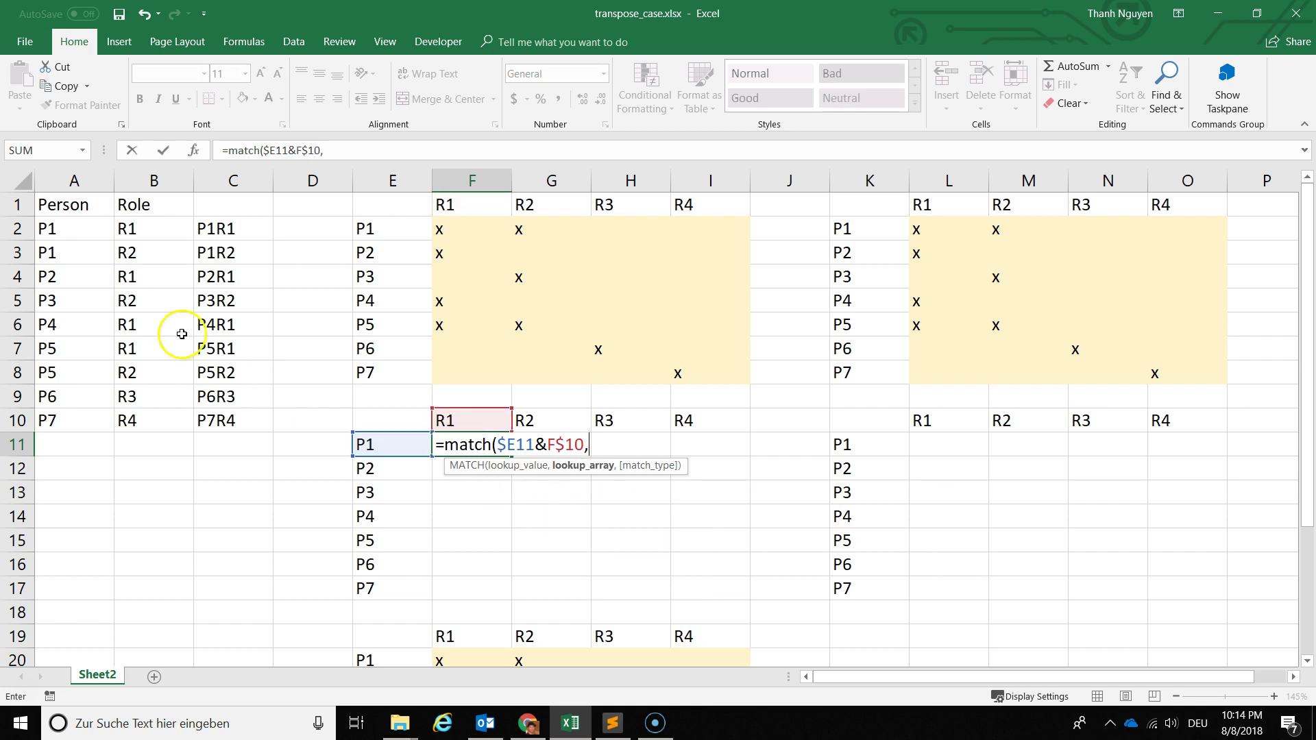
left_click_drag(72, 231, 80, 445)
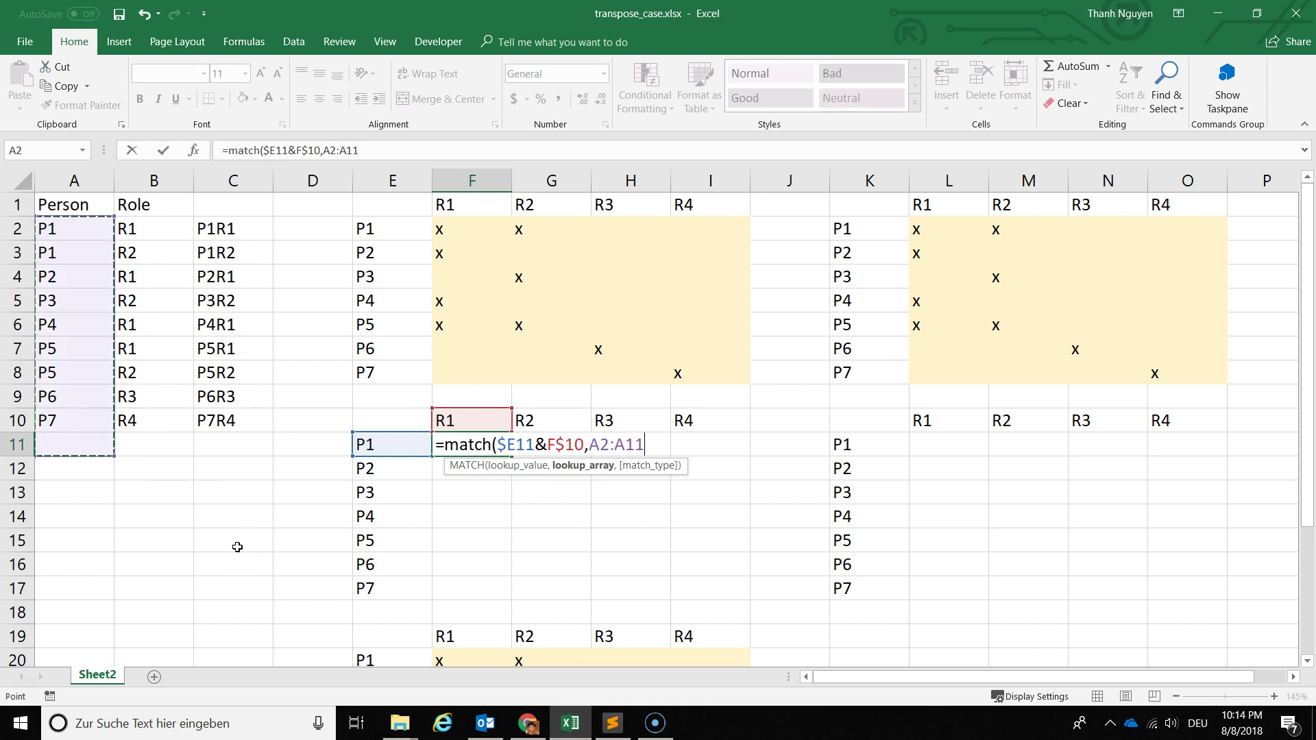
key("F4")
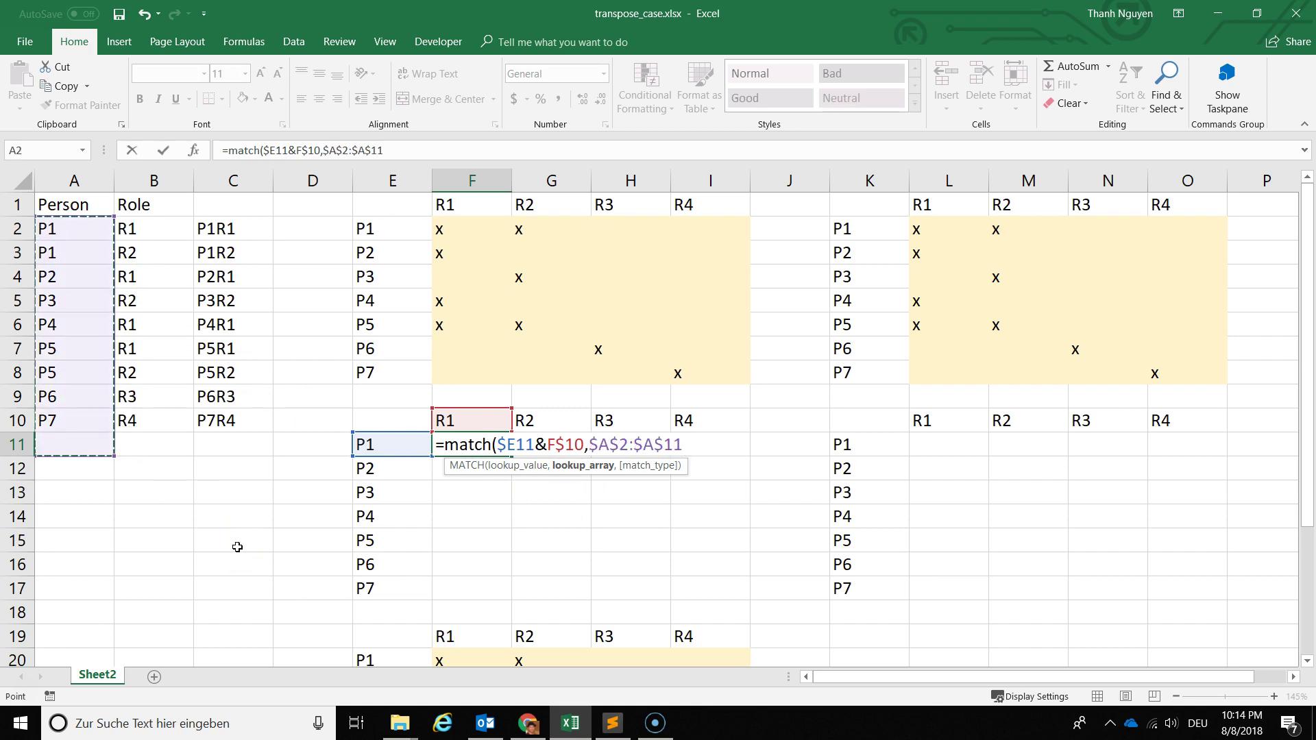
type("&")
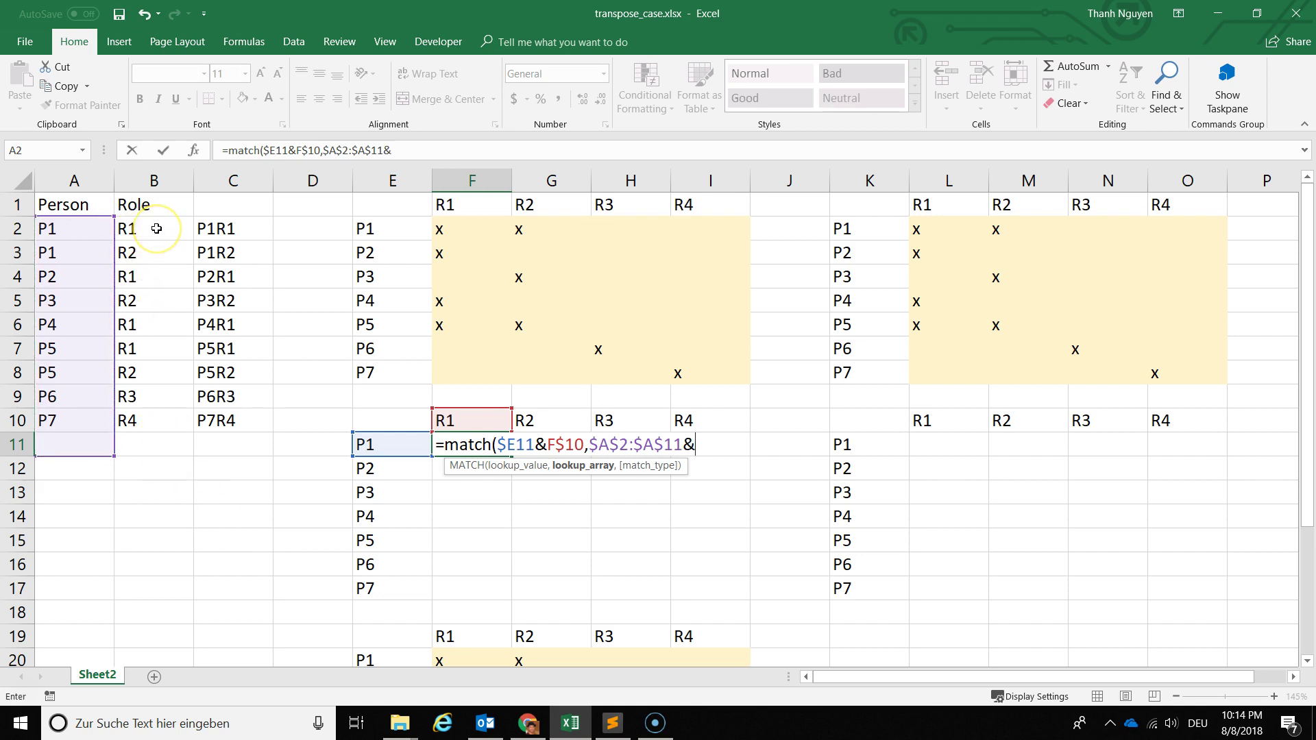
left_click_drag(156, 229, 155, 422)
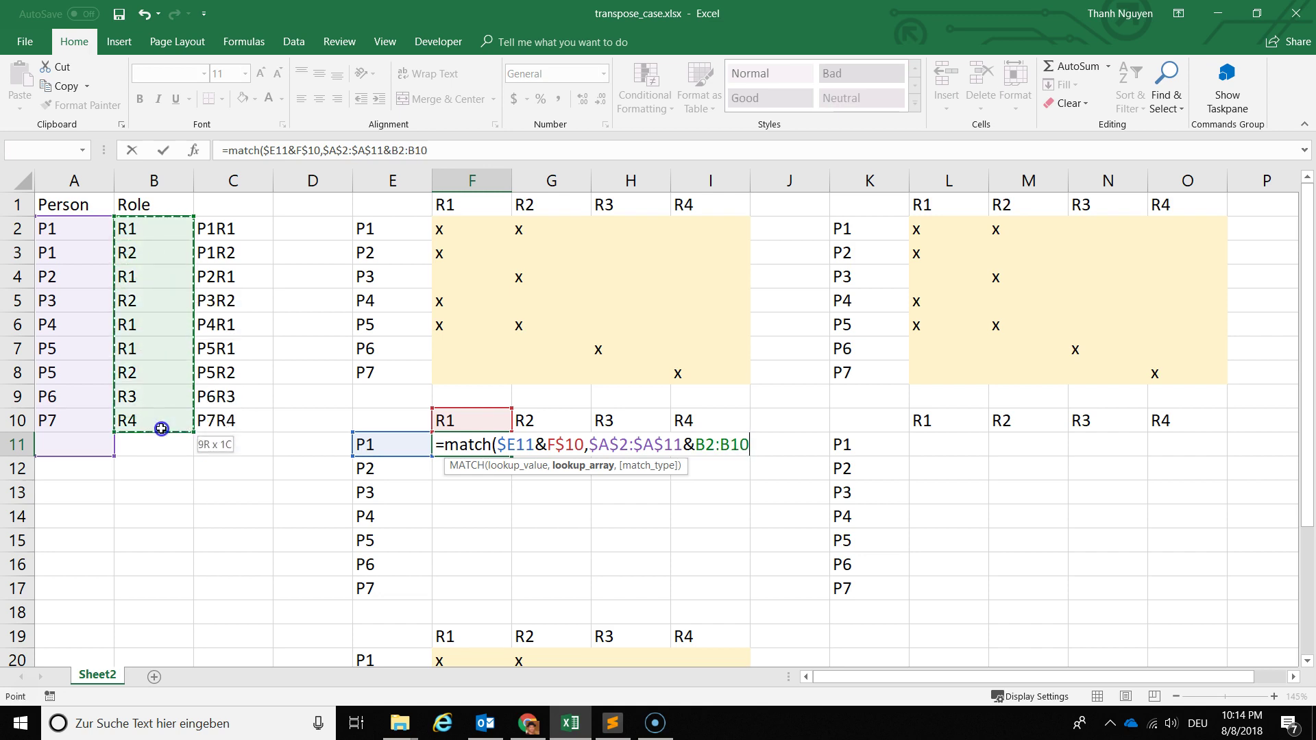
key("F4")
left_click(678, 445)
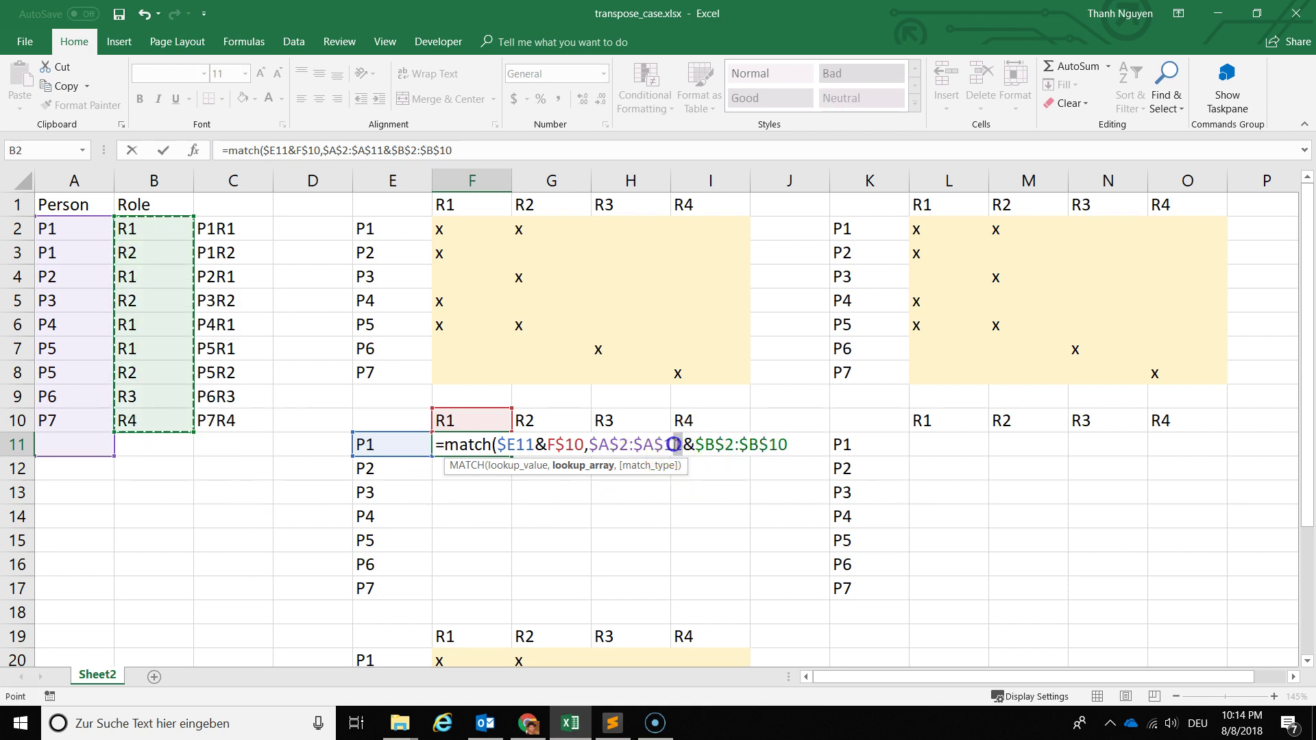
type("0")
left_click(795, 445)
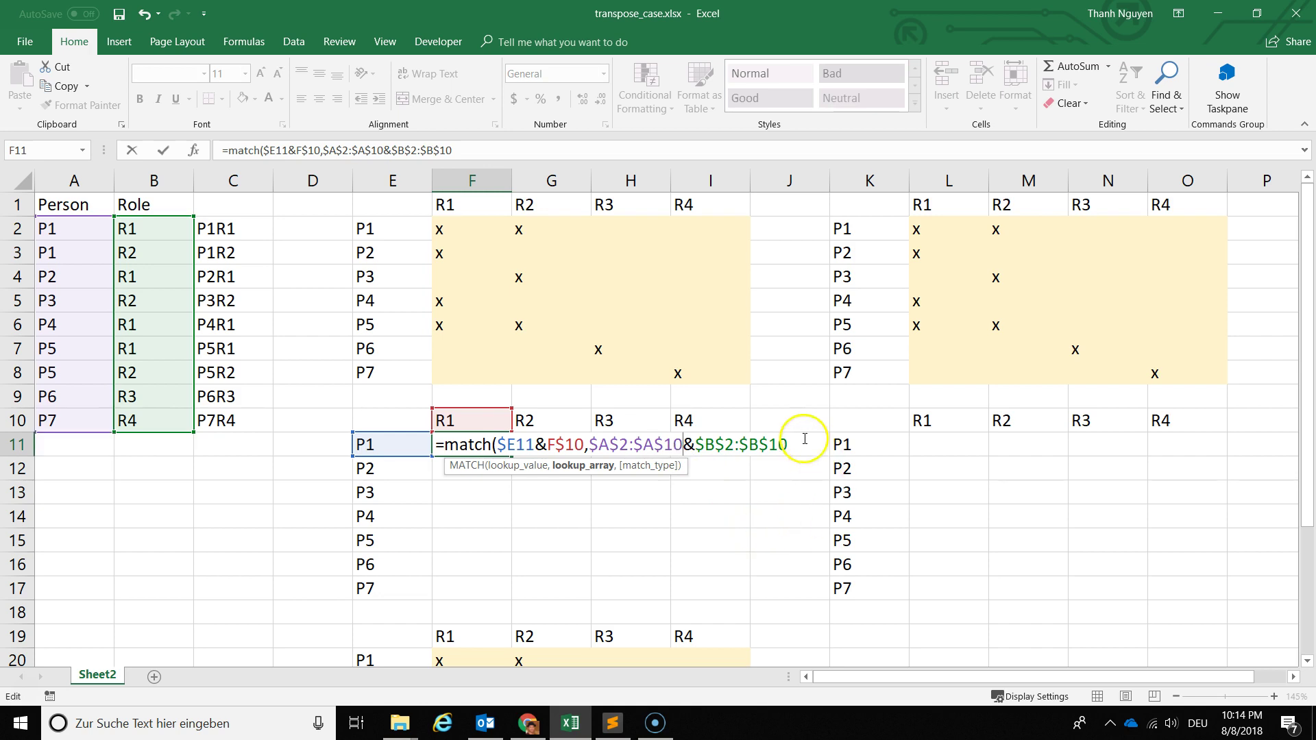
type(",")
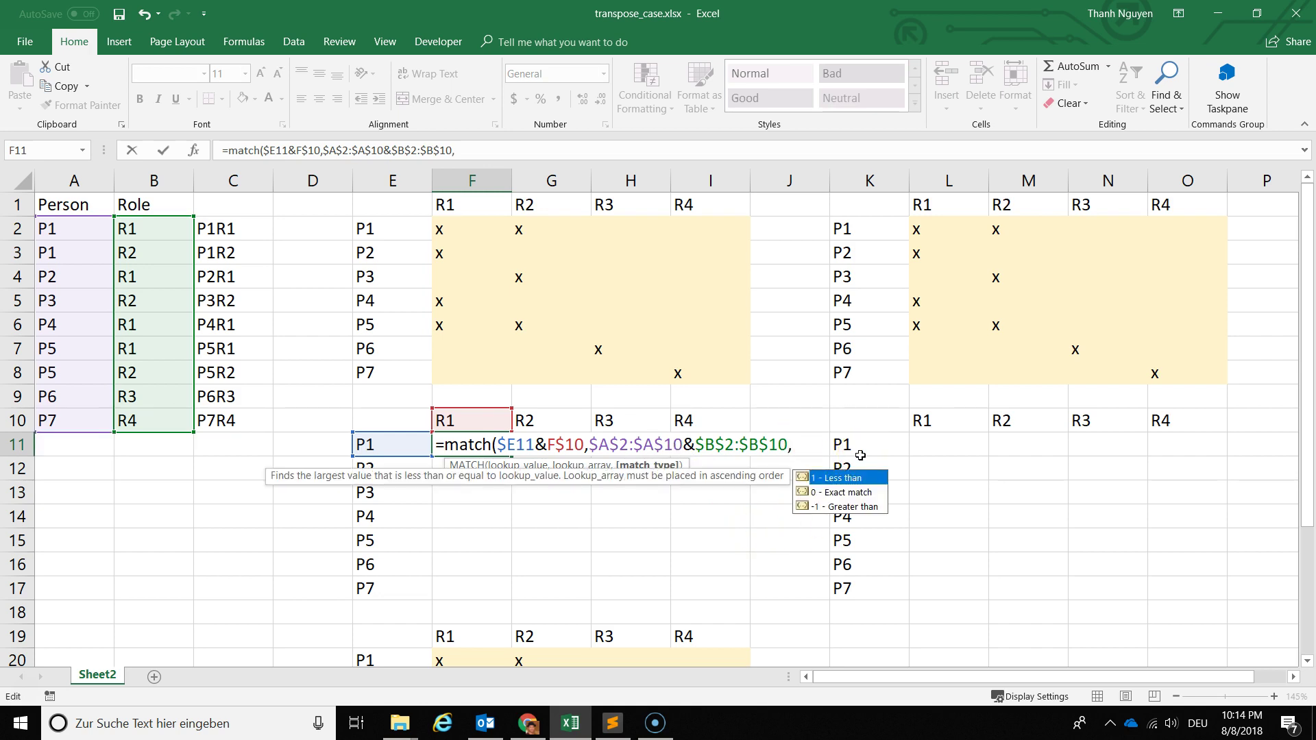
type("0)")
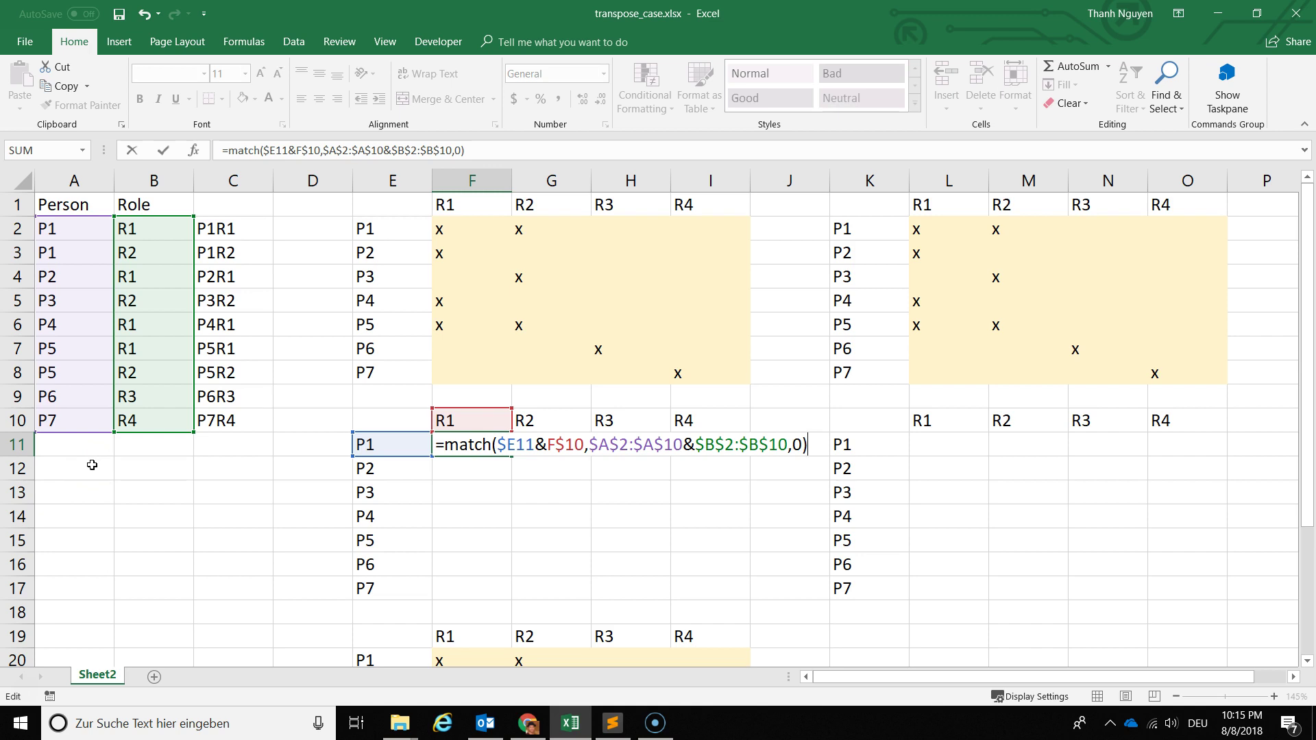
key("ctrl+shift+Return")
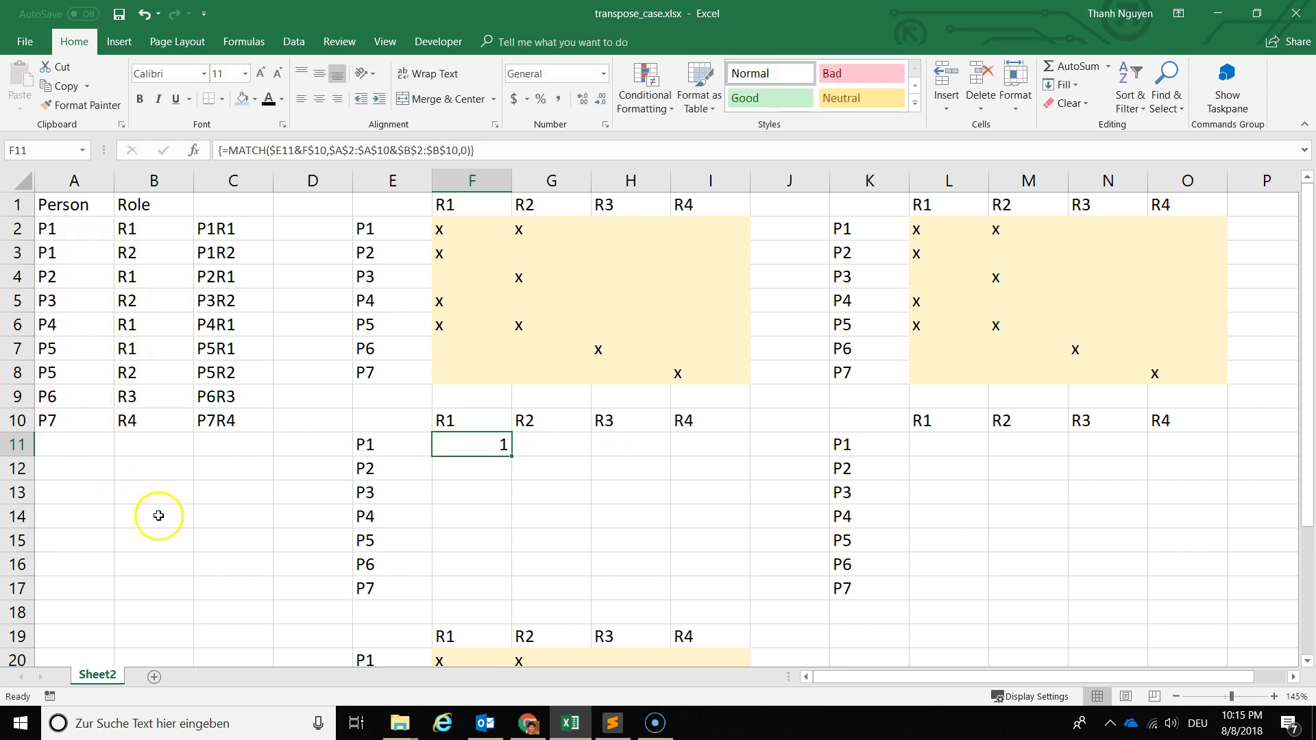
Fill the MATCH formula over F11:I17 and inspect the copies in H11 and G11.
mouse_move(511, 456)
left_mouse_down()
mouse_move(742, 458)
mouse_move(748, 597)
left_mouse_up()
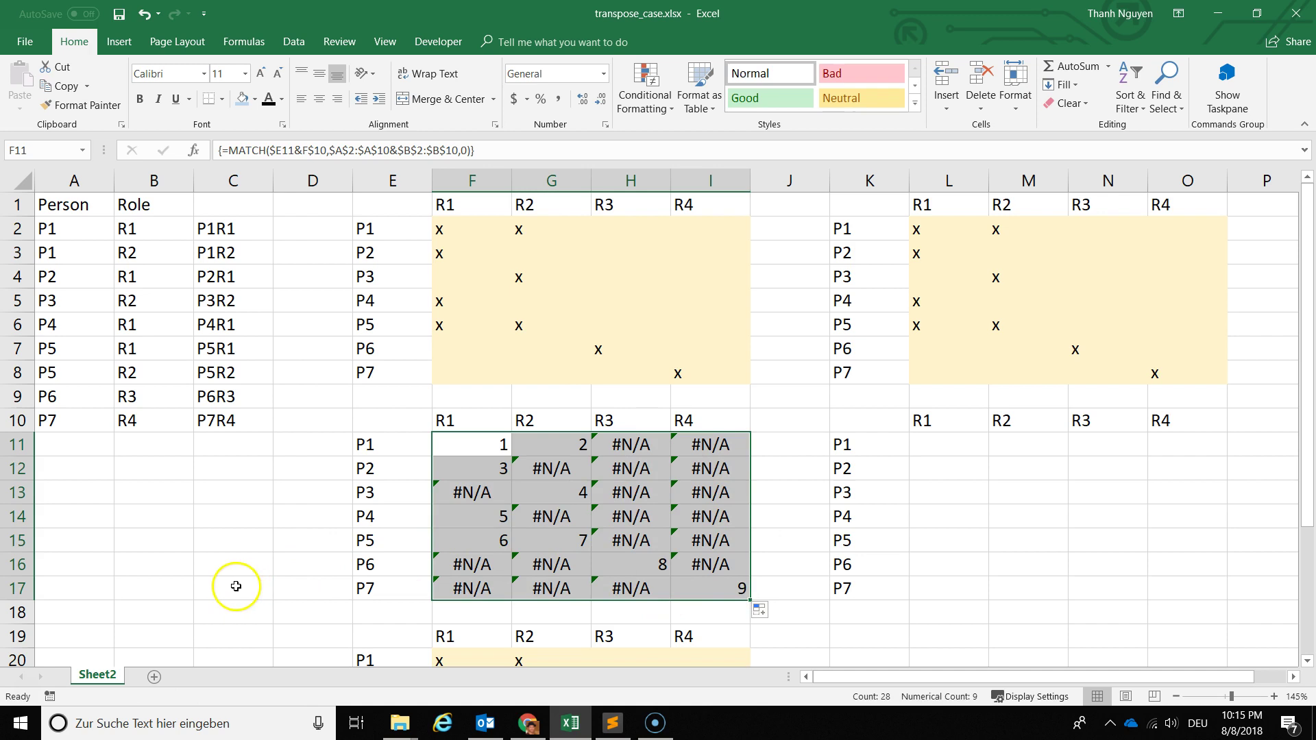
left_click(245, 541)
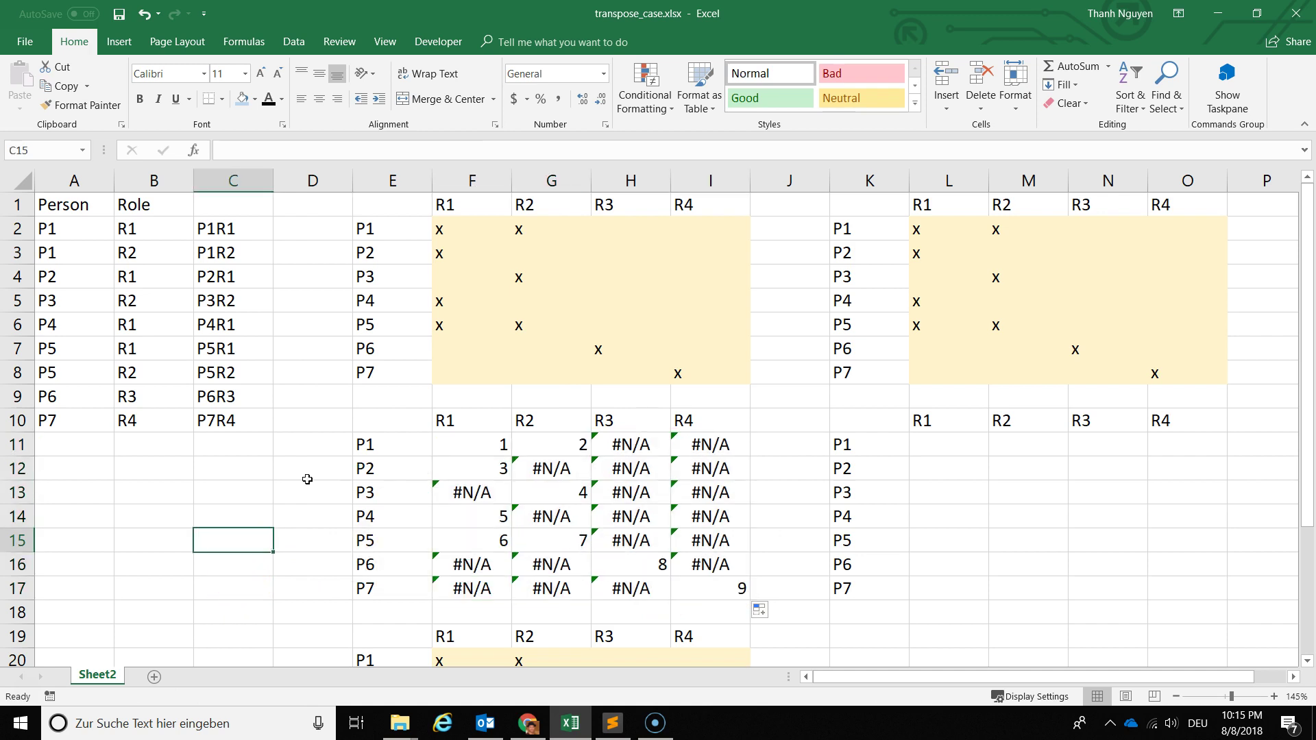
left_click(494, 445)
left_click(631, 446)
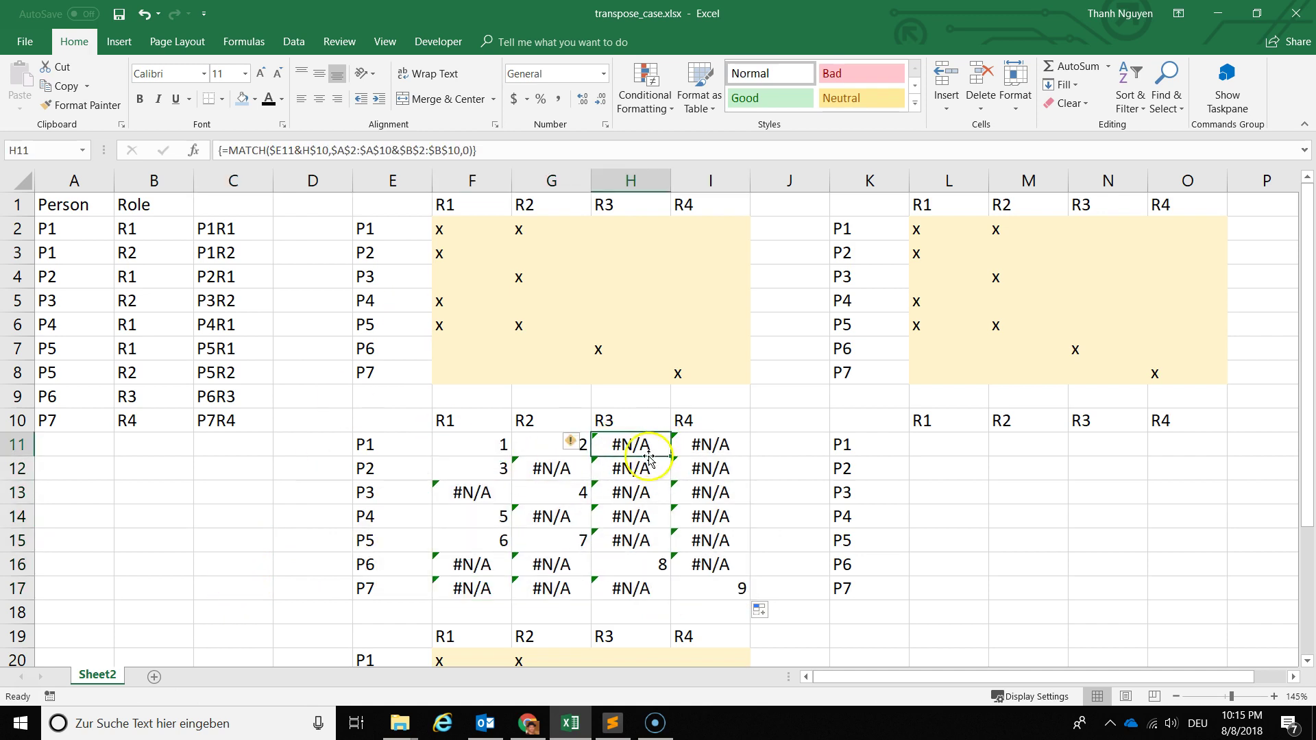
left_click(548, 450)
Check the matching cells' formulas through G15 and compare against the reference x grid F2:I8.
left_click(494, 468)
left_click(562, 492)
left_click(491, 516)
left_click(491, 540)
left_click(555, 540)
left_click_drag(455, 229, 685, 370)
left_click(795, 445)
left_click(488, 446)
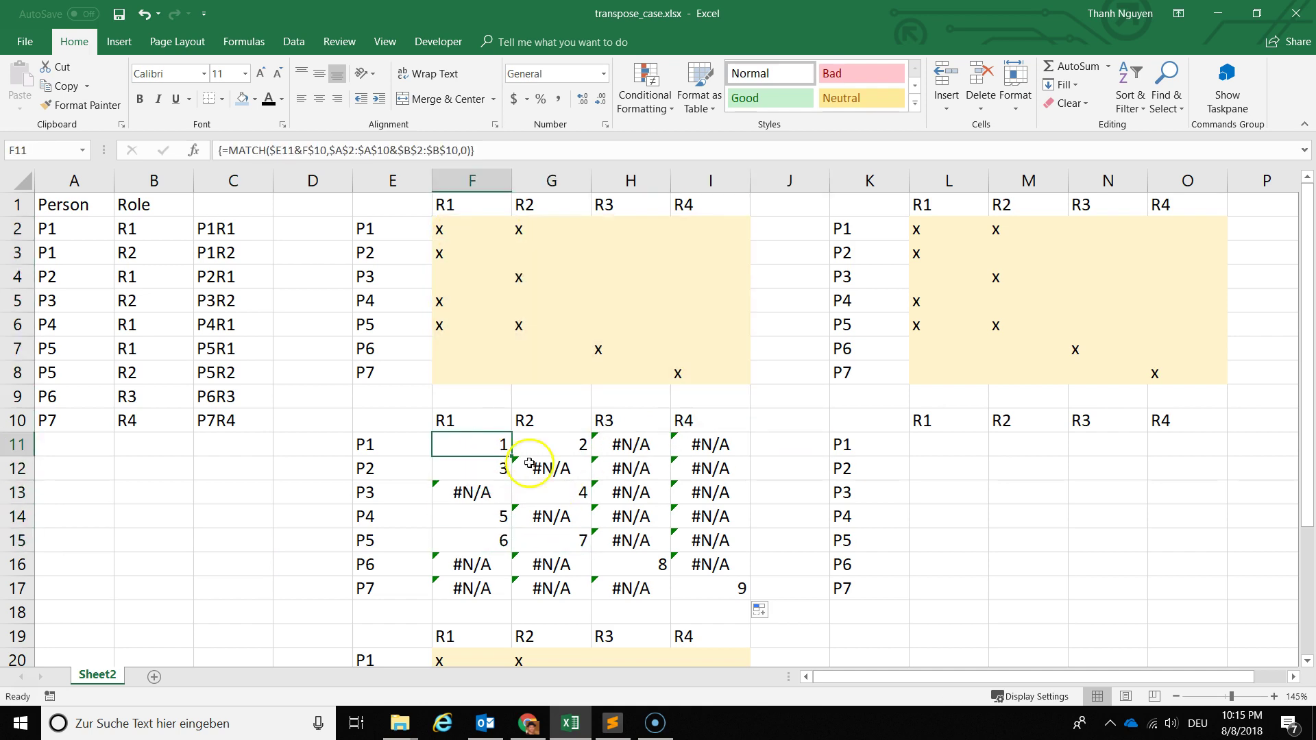
Wrap F11's formula as =NOT(ISNA(MATCH(...))) and copy it across and down F11:I17.
double_click(483, 446)
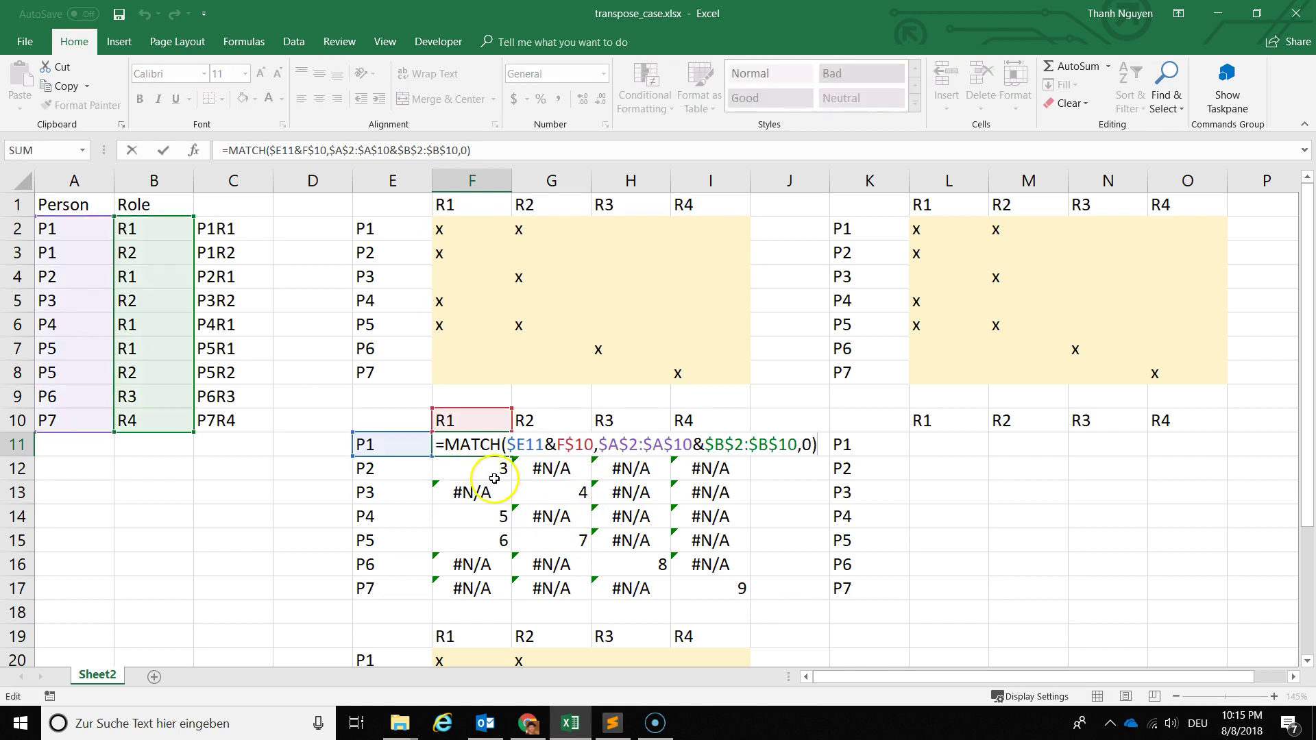
left_click(841, 537)
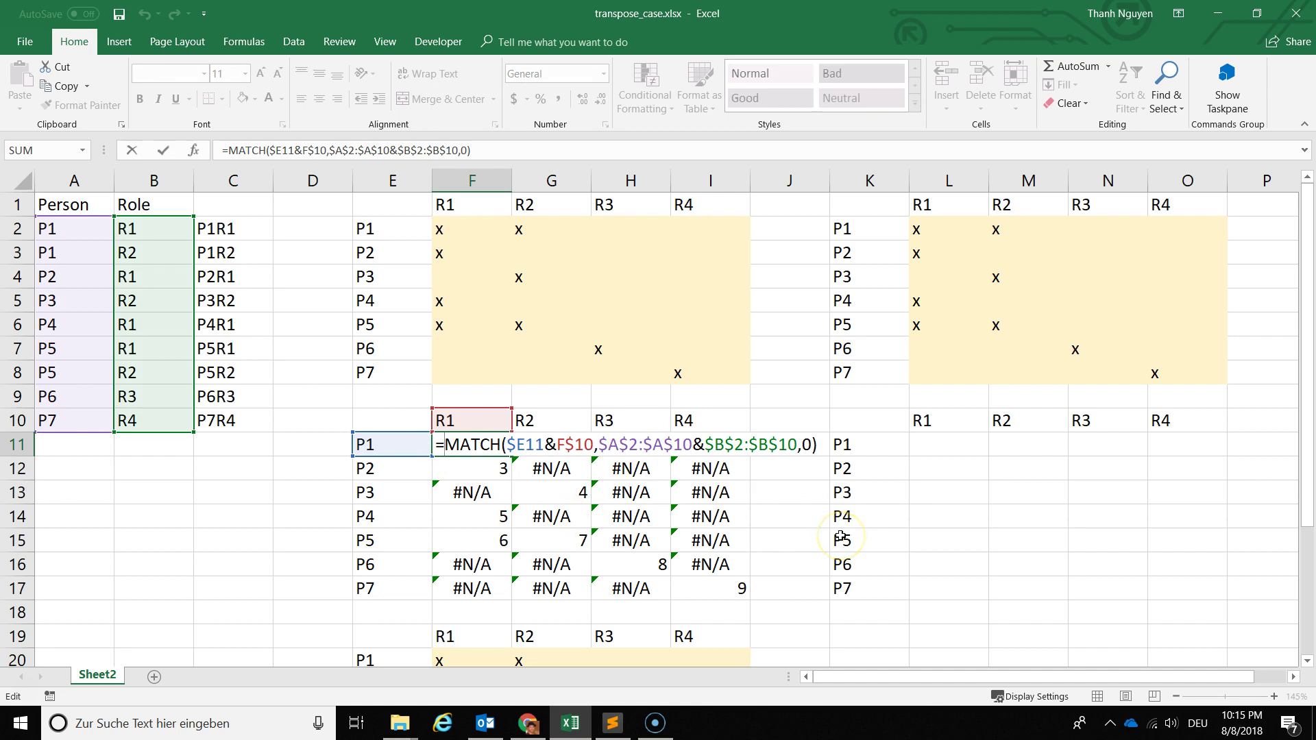
type("not")
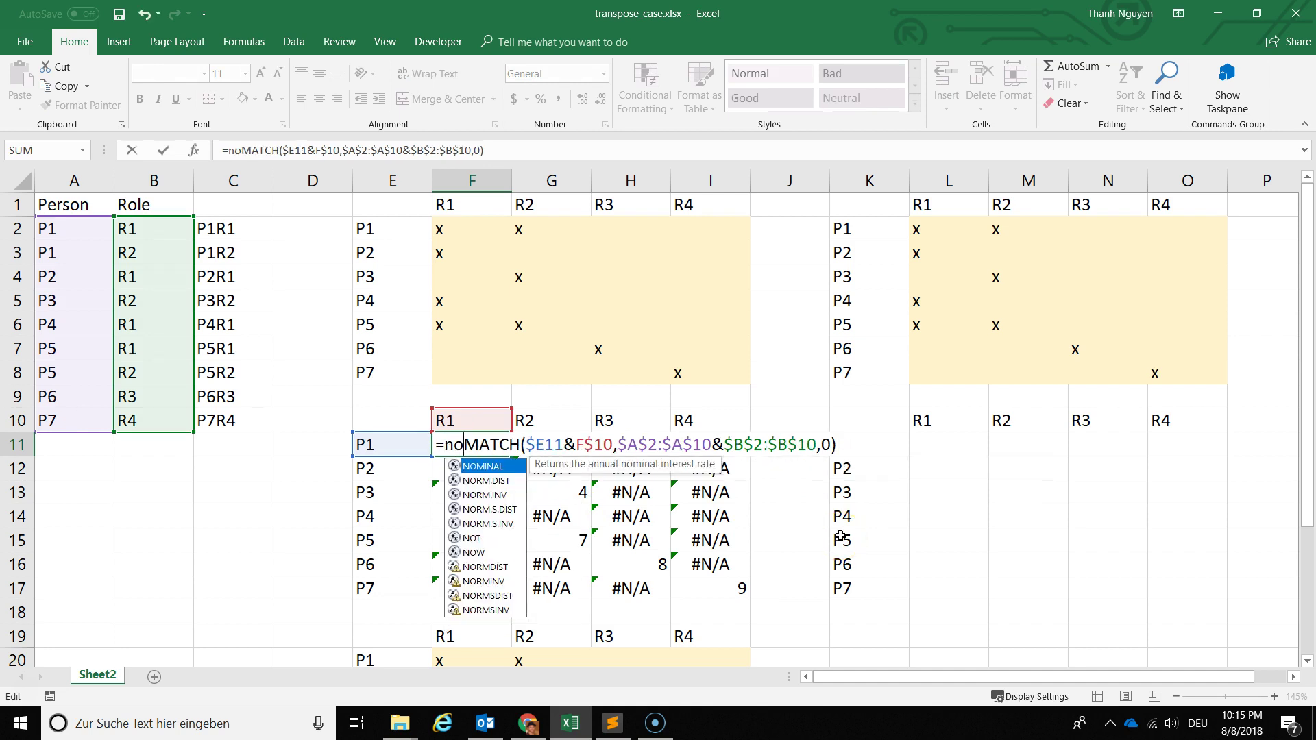
type("(")
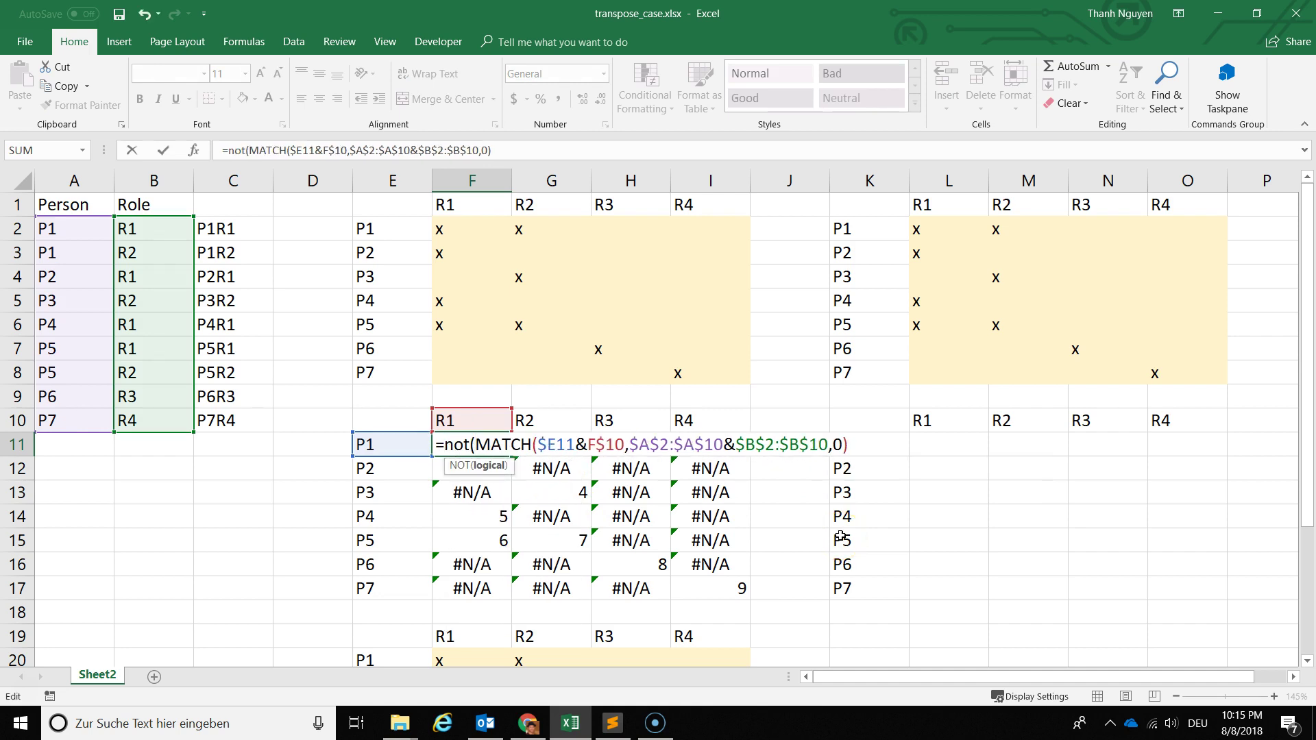
type("isna")
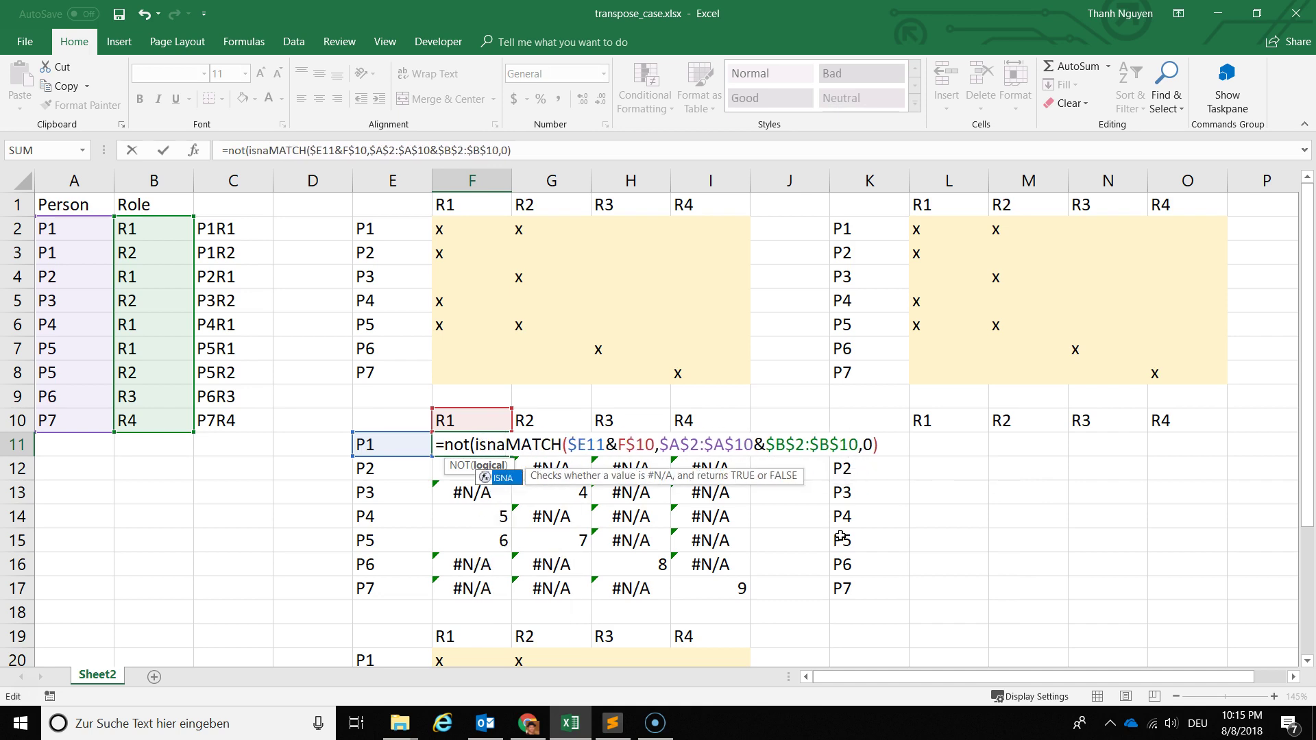
type("(")
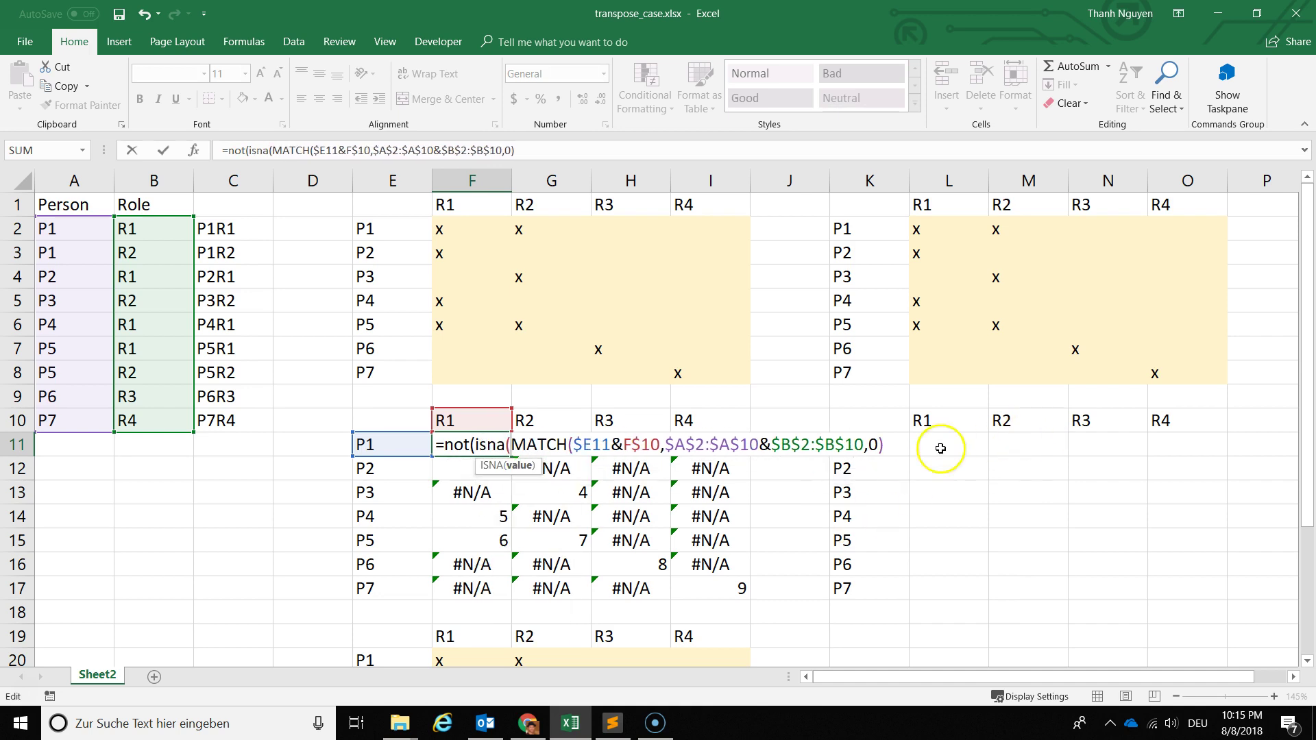
type(")")
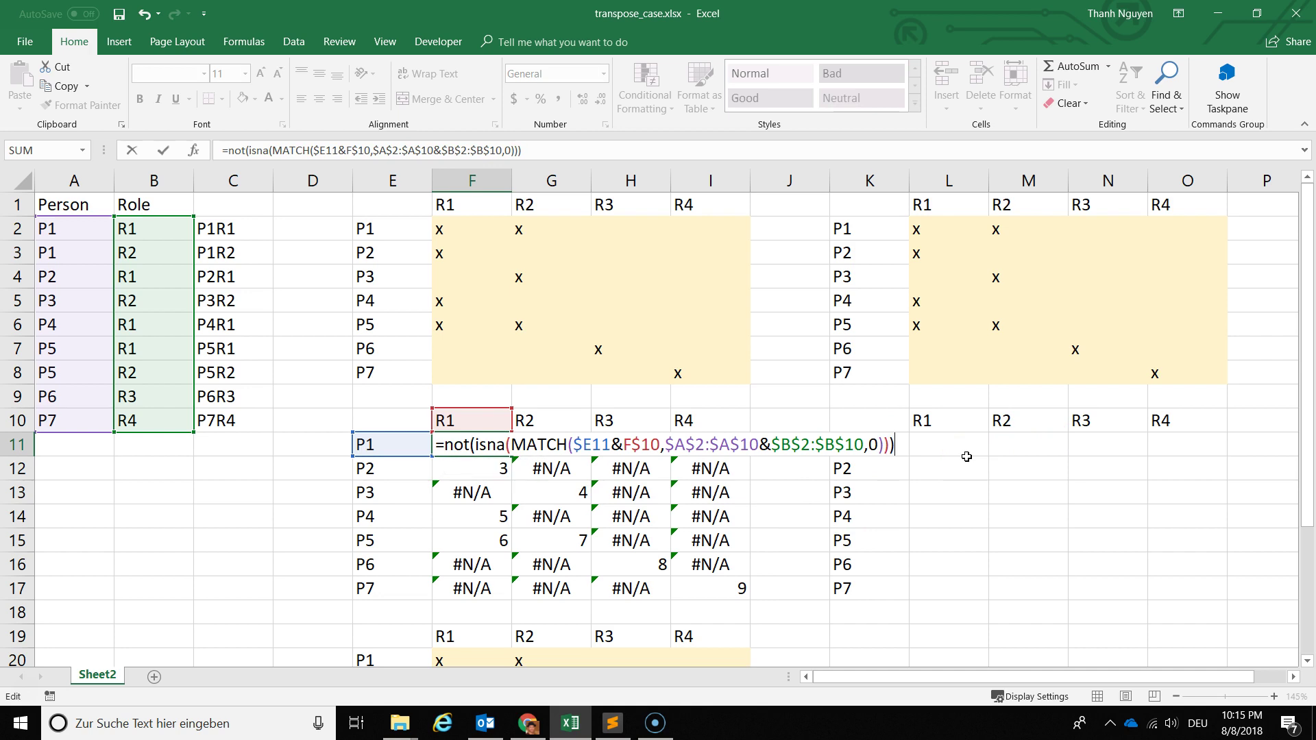
key("Return")
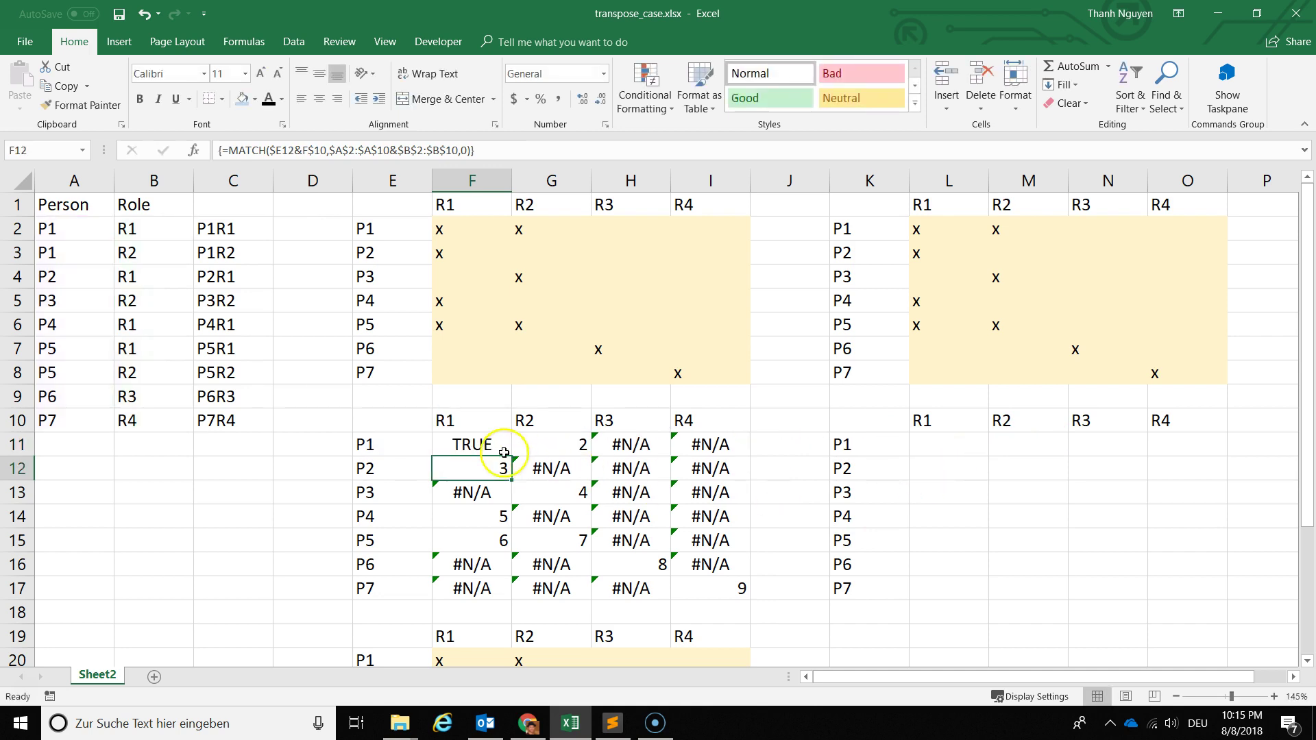
left_click(506, 449)
mouse_move(511, 457)
left_mouse_down()
mouse_move(750, 458)
mouse_move(758, 602)
left_mouse_up()
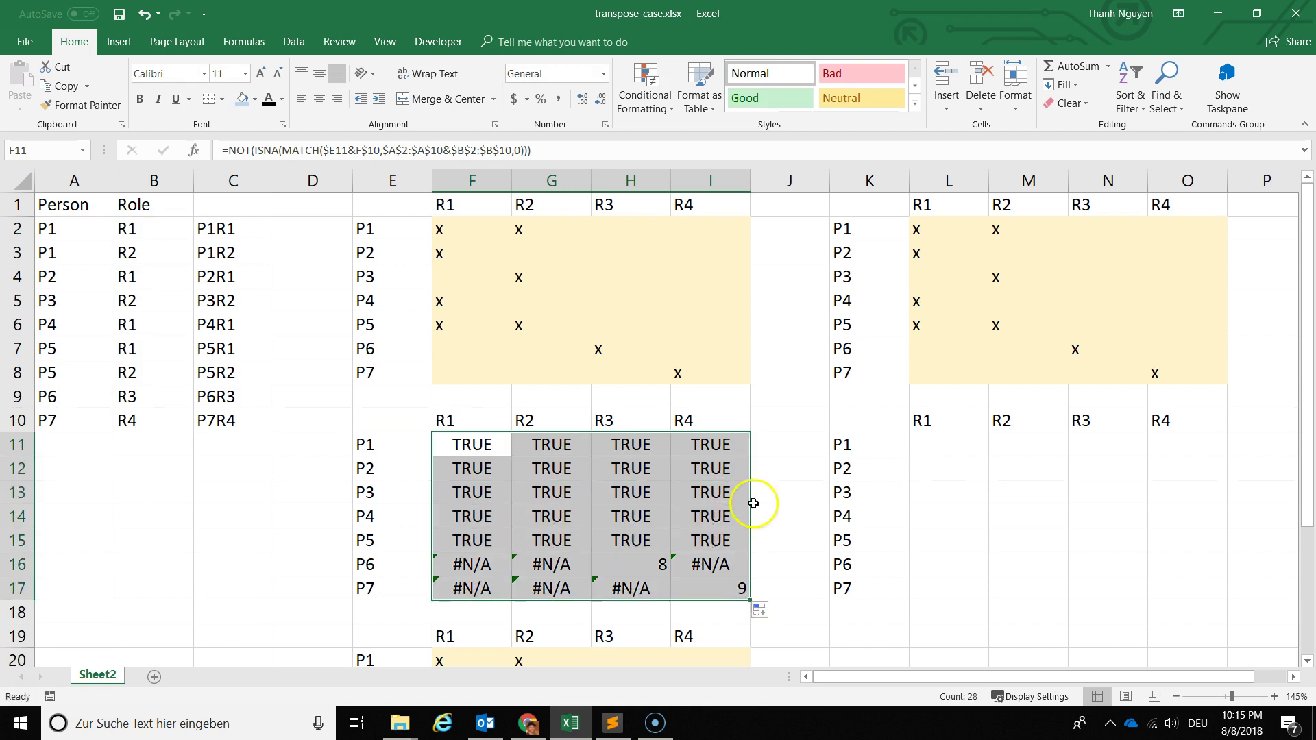
Remove NOT from F11's formula, leaving =(ISNA(MATCH(...))), and refill it over F11:I17.
left_click(487, 452)
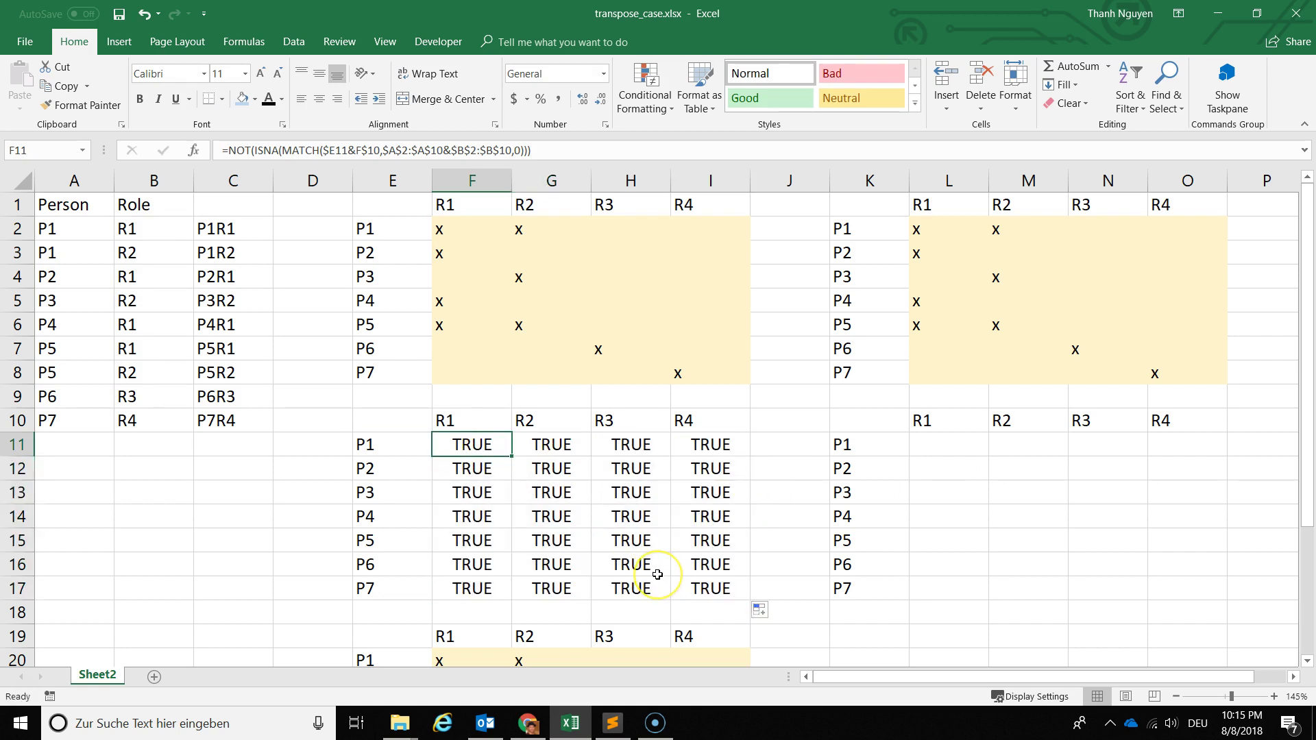
key("F2")
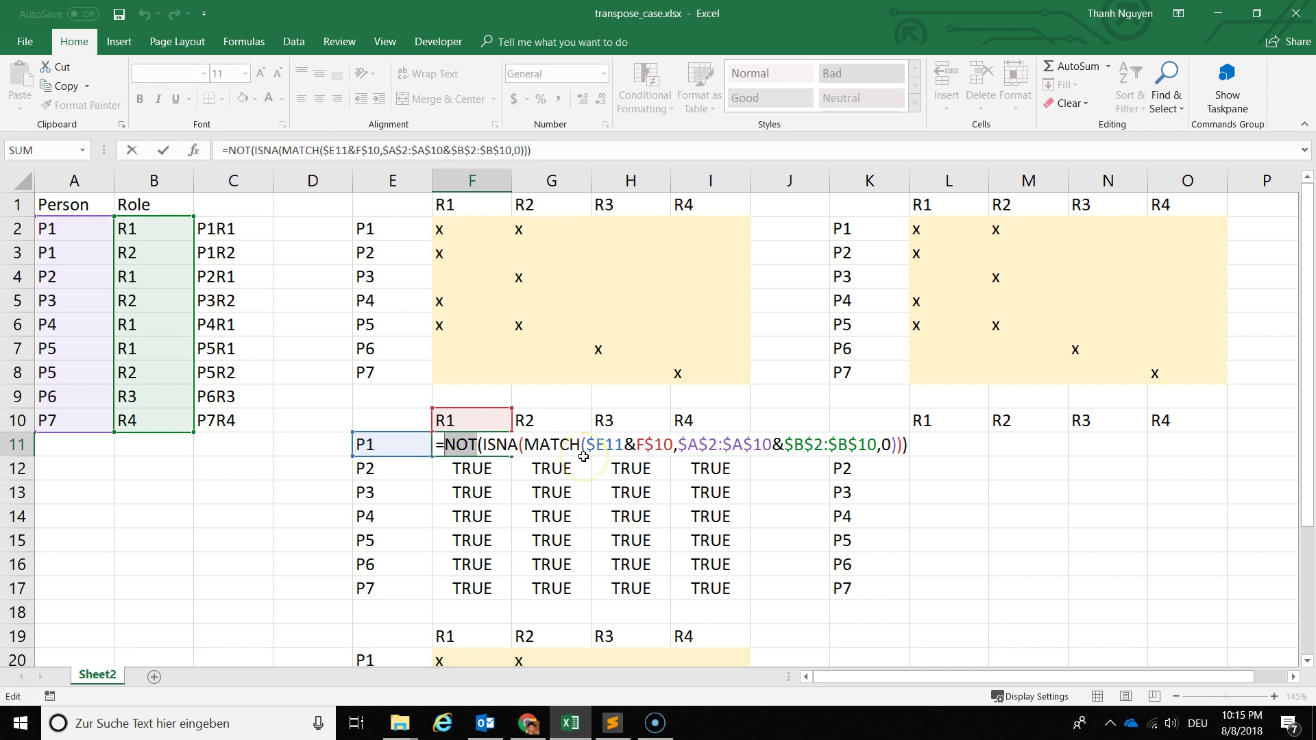
key("BackSpace")
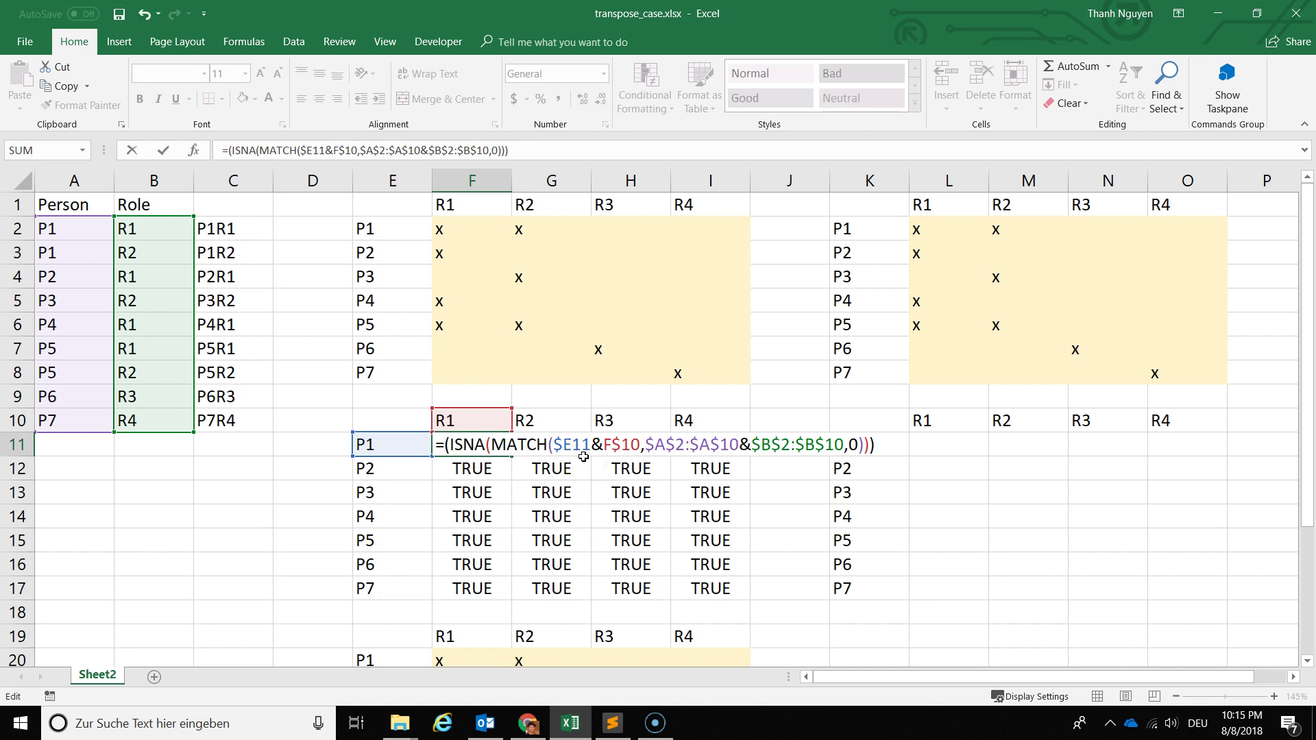
key("Return")
left_click(491, 446)
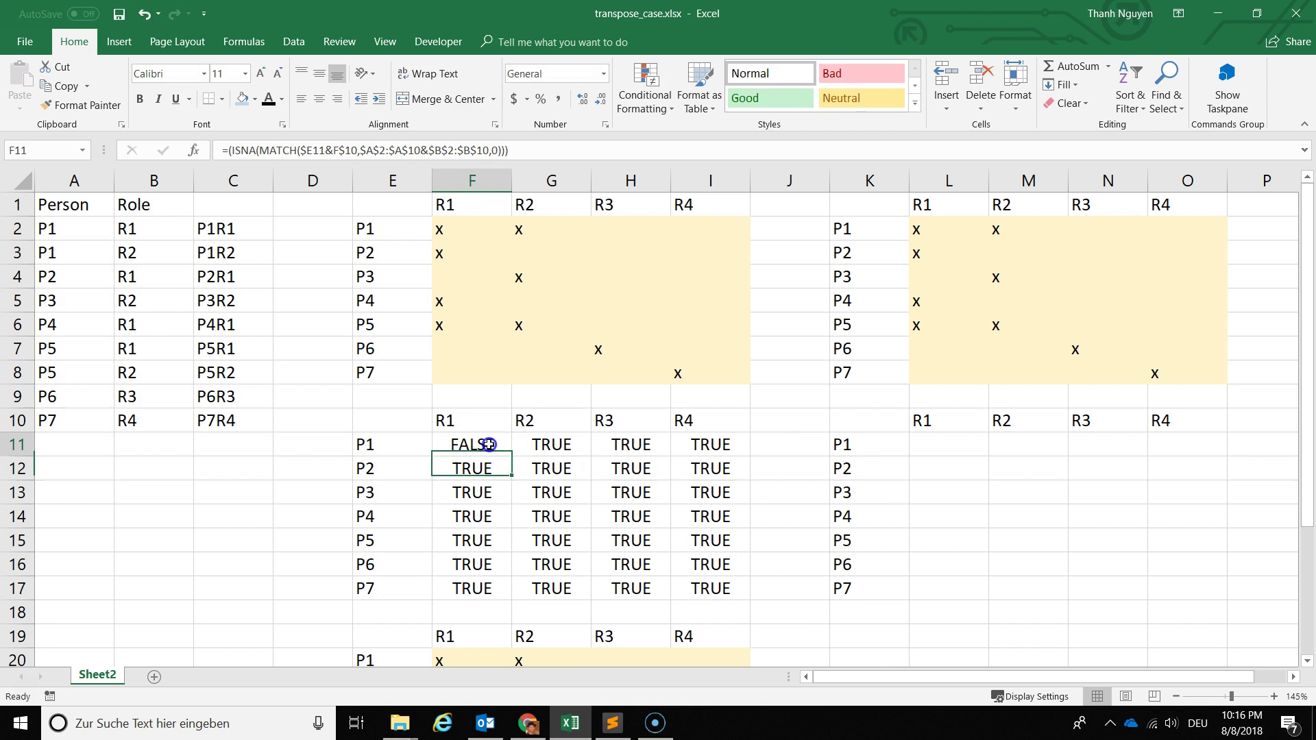
mouse_move(511, 458)
left_mouse_down()
mouse_move(752, 456)
mouse_move(748, 594)
left_mouse_up()
left_click(788, 540)
Delete (ISNA and the extra parentheses from F11, cutting it back to plain MATCH(...).
left_click(484, 446)
key("F2")
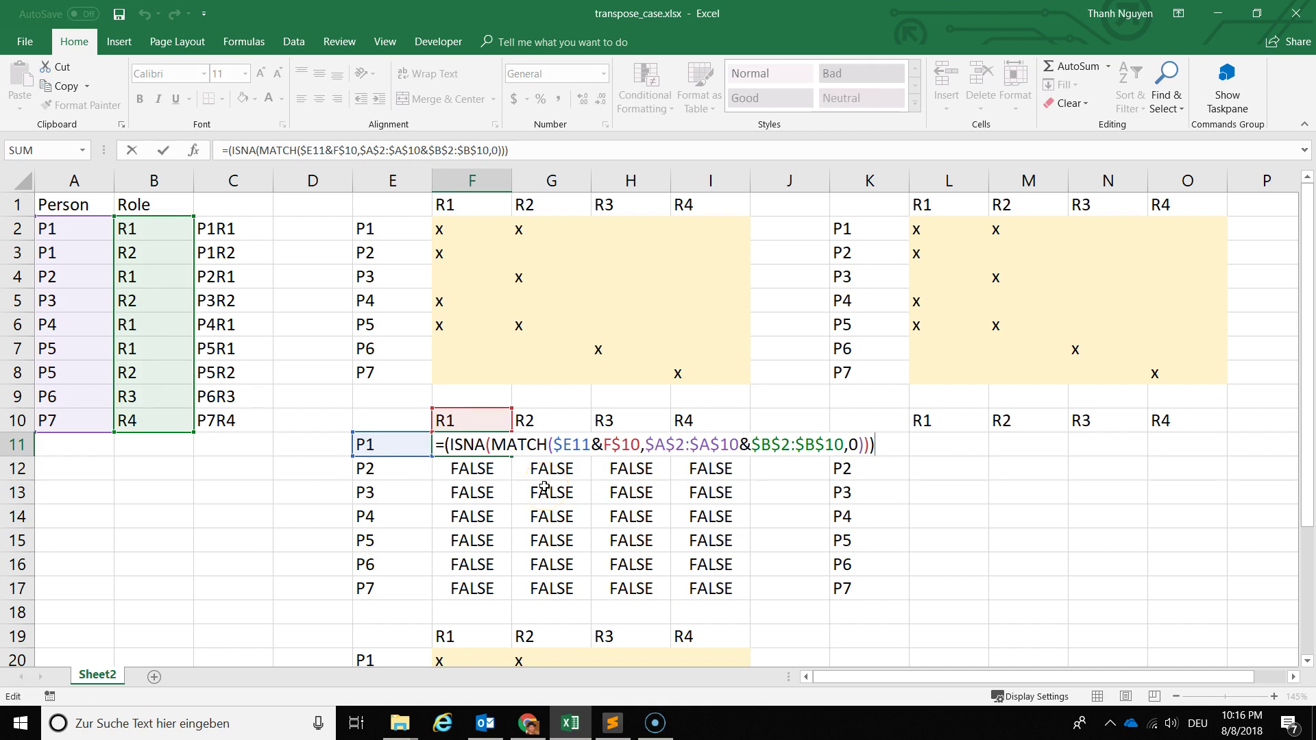
left_click(565, 490)
left_click_drag(491, 446, 446, 449)
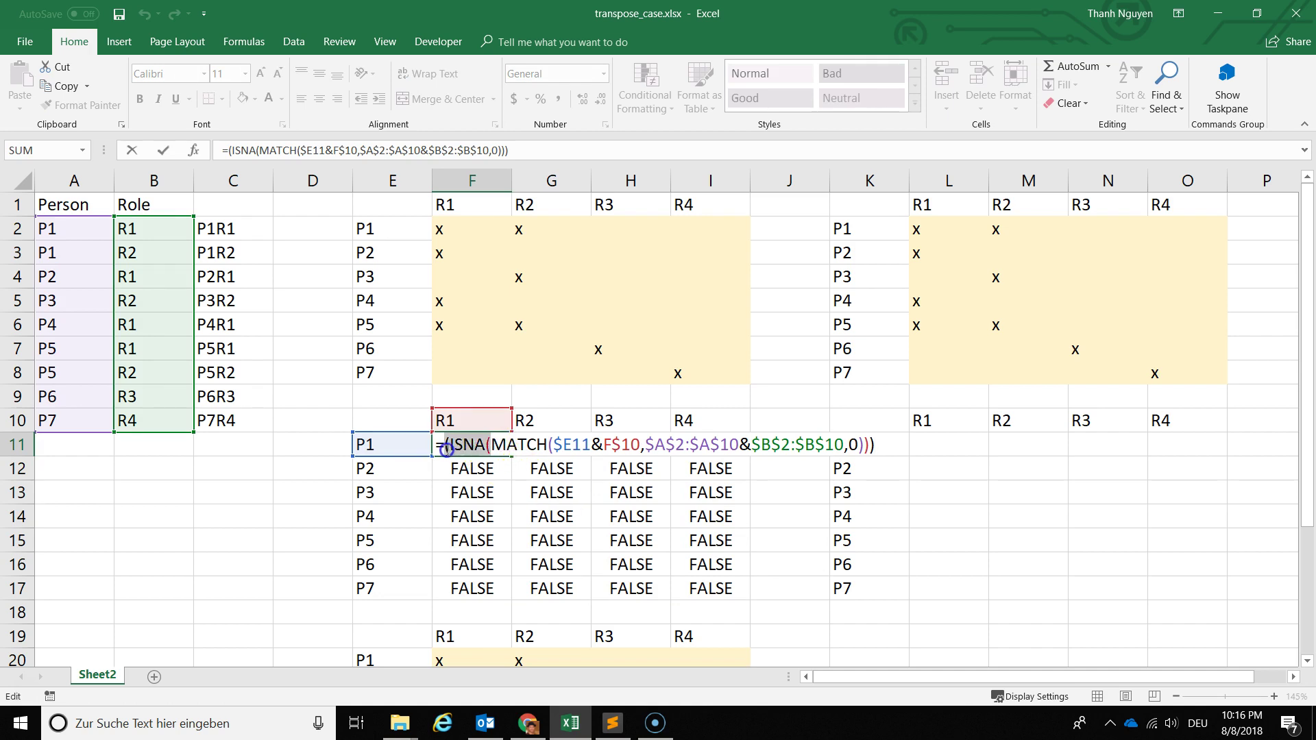
key("Delete")
left_click(830, 446)
key("Return")
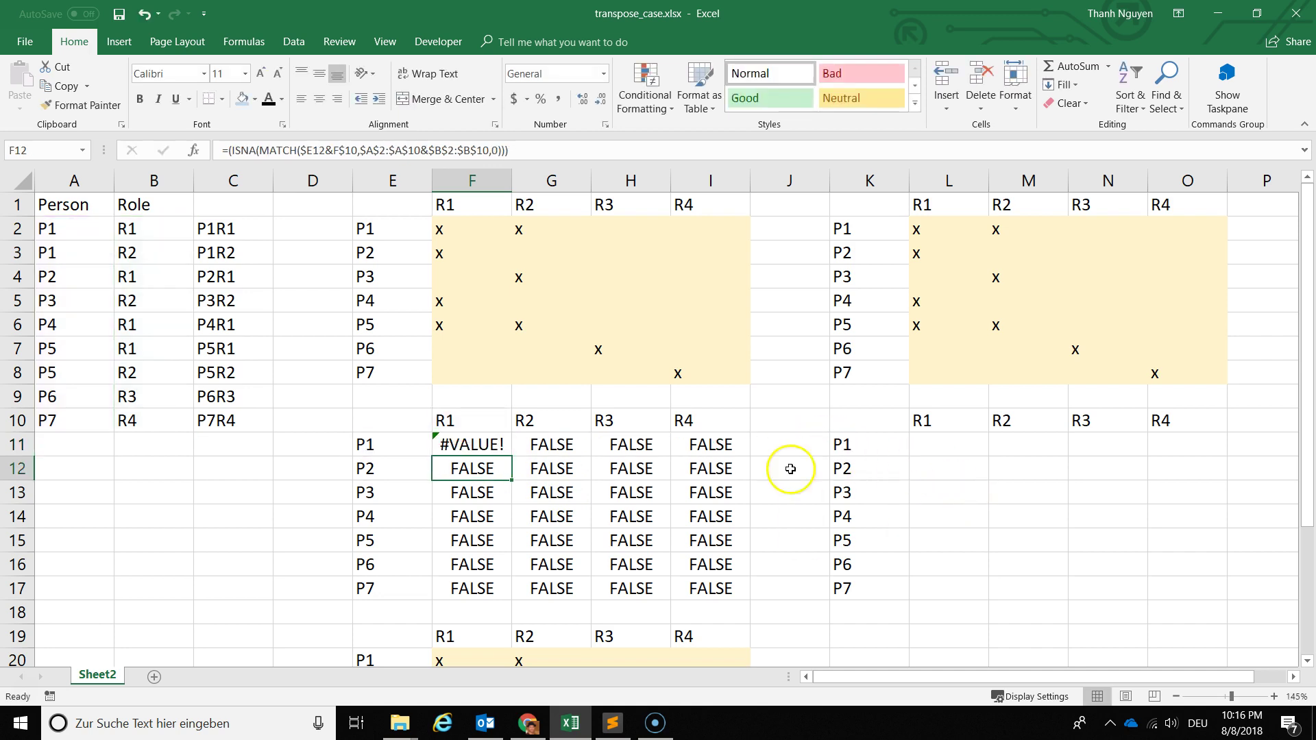
left_click(483, 446)
left_click(485, 152)
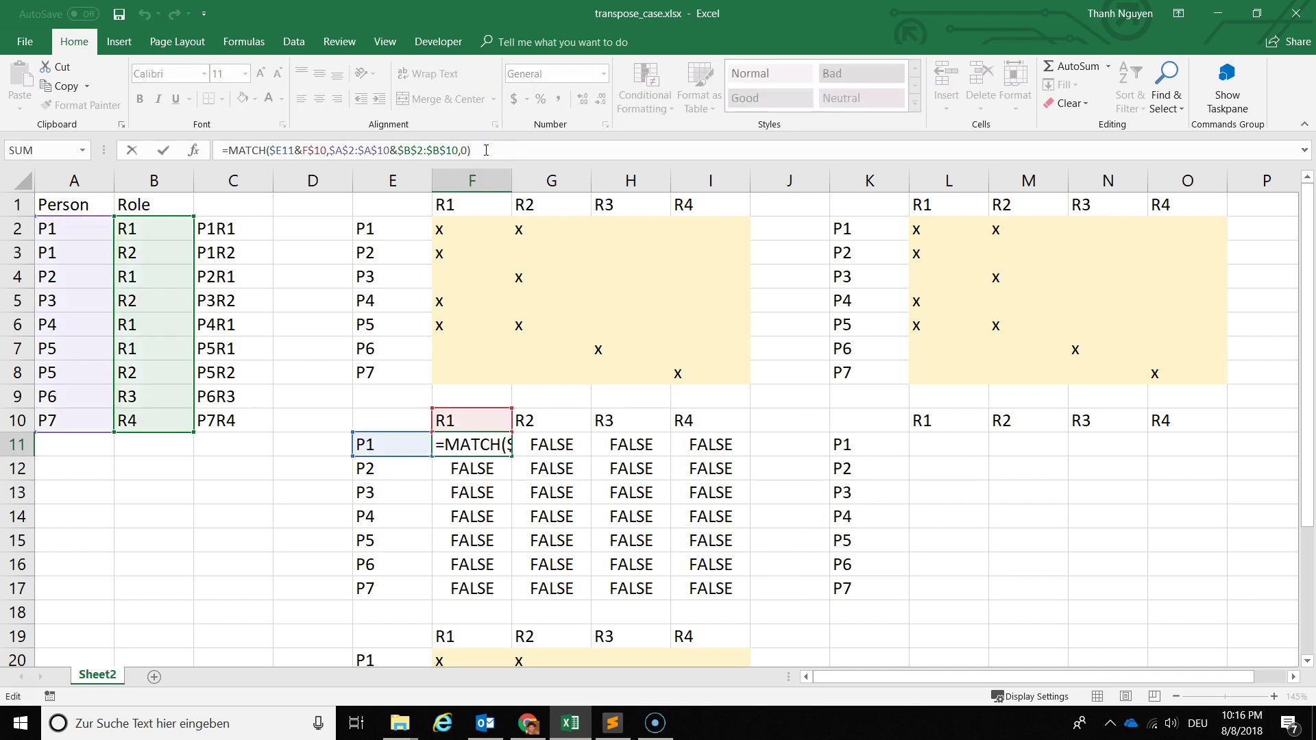
Enter MATCH as an array formula, then wrap it as {=NOT(ISNA(MATCH(...)))} with Ctrl+Shift+Enter.
key("ctrl+shift+Return")
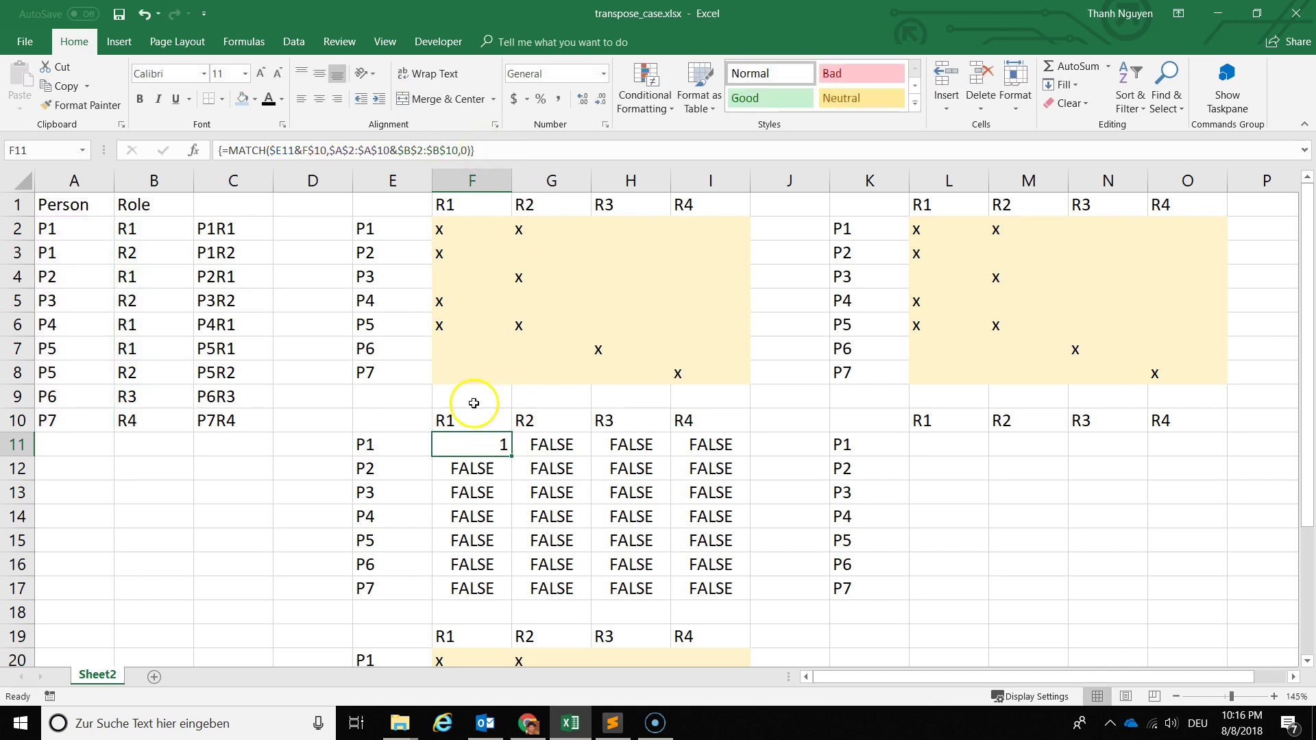
left_click(227, 152)
type("not(is")
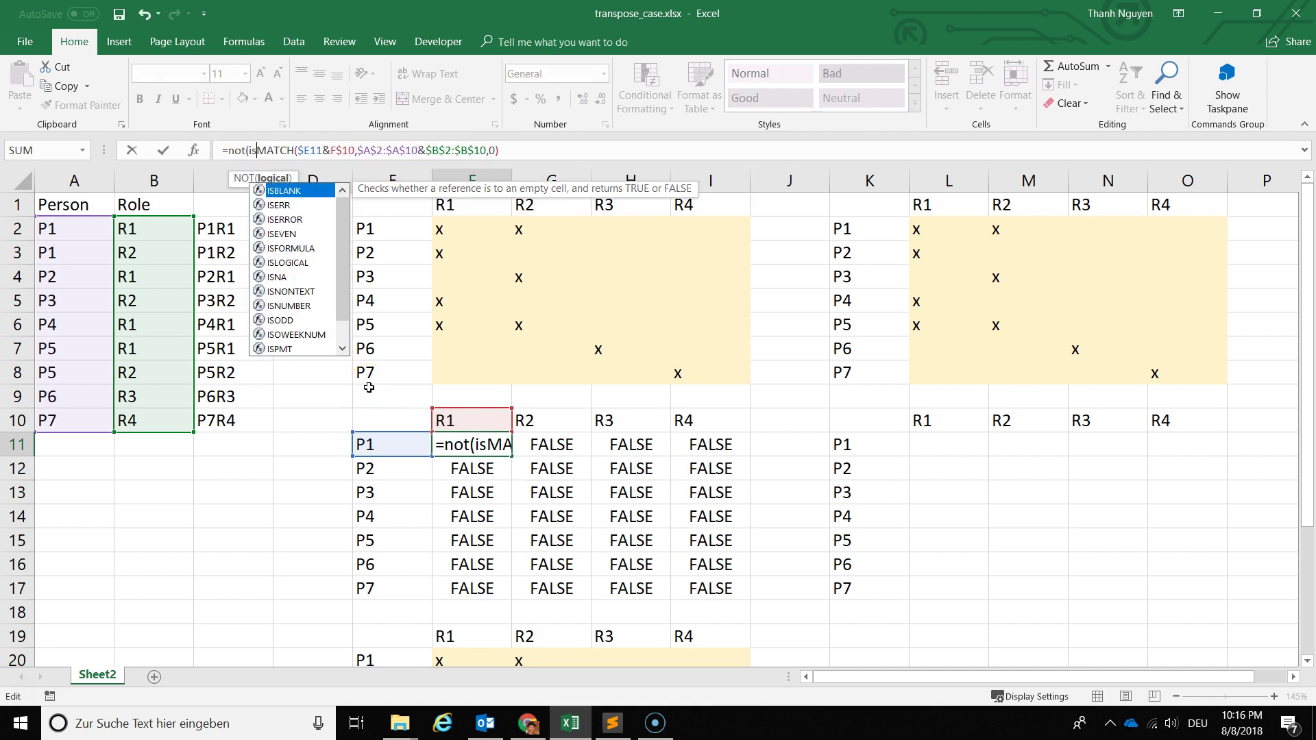
type("na(")
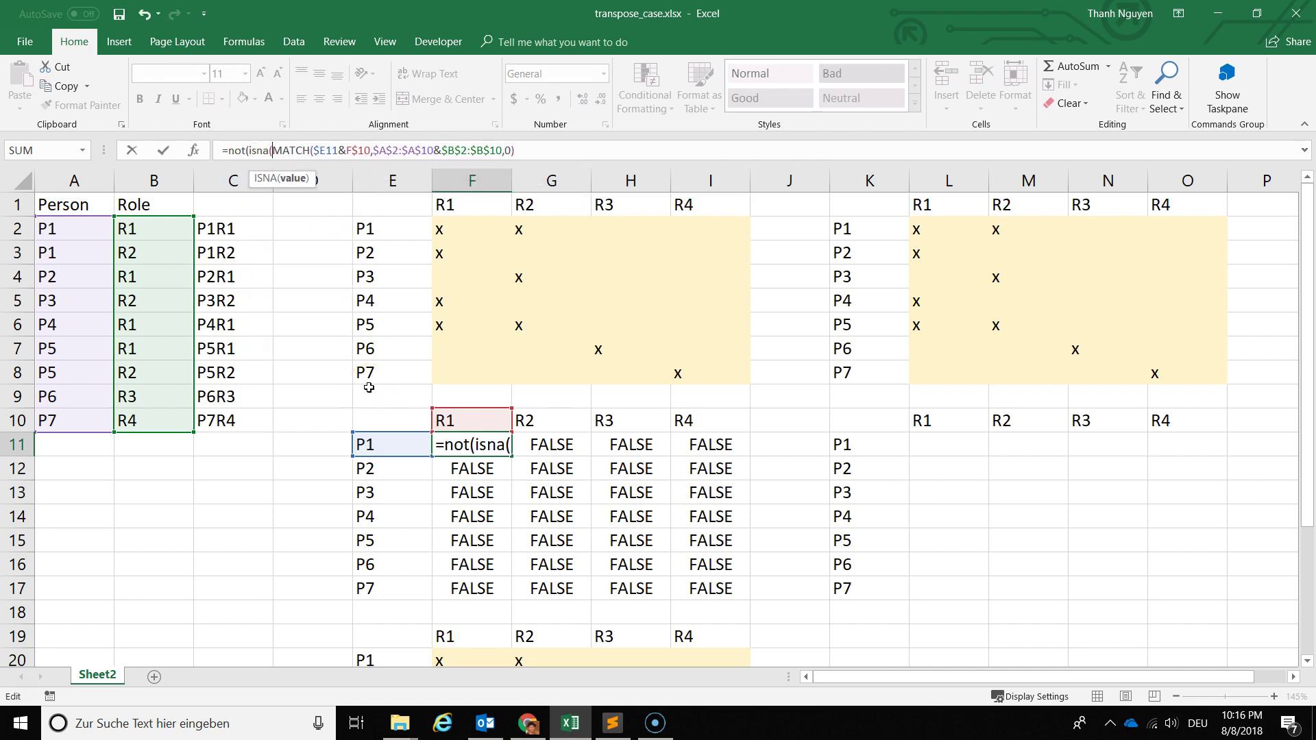
type("))")
key("ctrl+shift+Return")
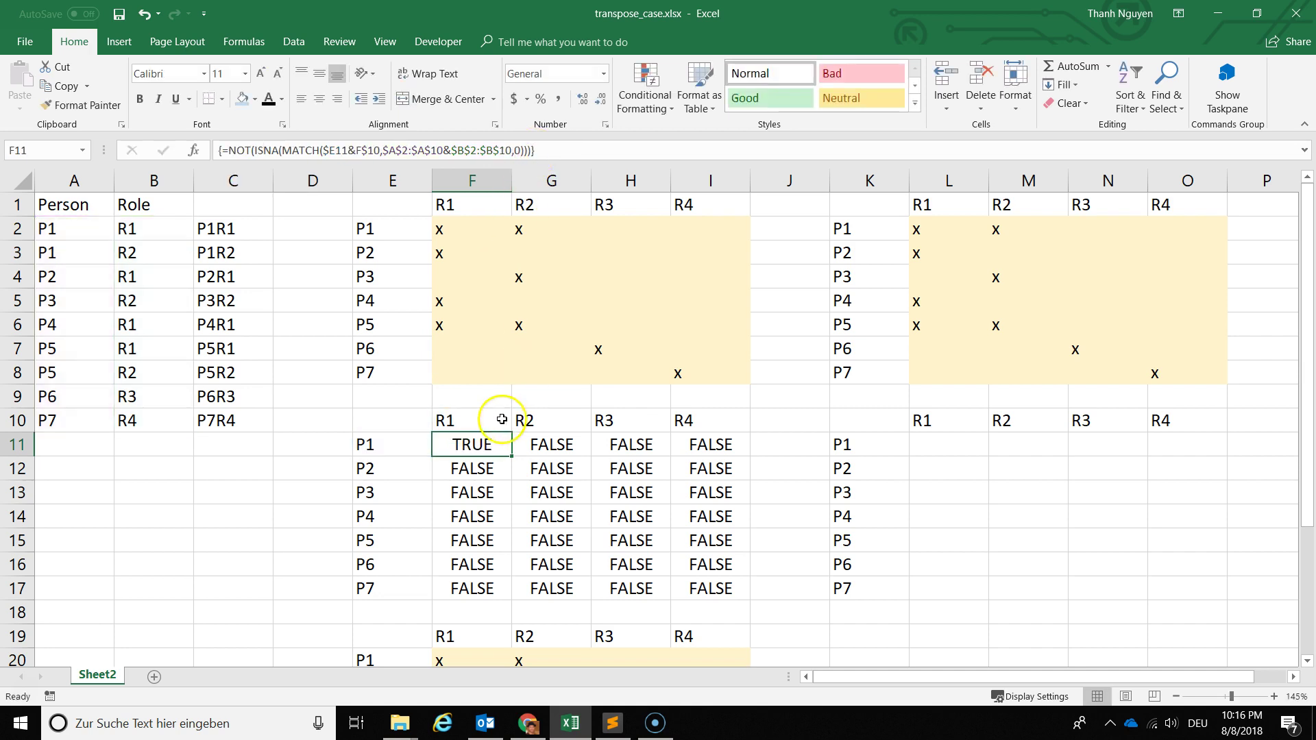
Copy the NOT(ISNA(MATCH())) array formula across to I11 and down through row 17.
mouse_move(513, 454)
left_mouse_down()
mouse_move(750, 456)
mouse_move(750, 593)
left_mouse_up()
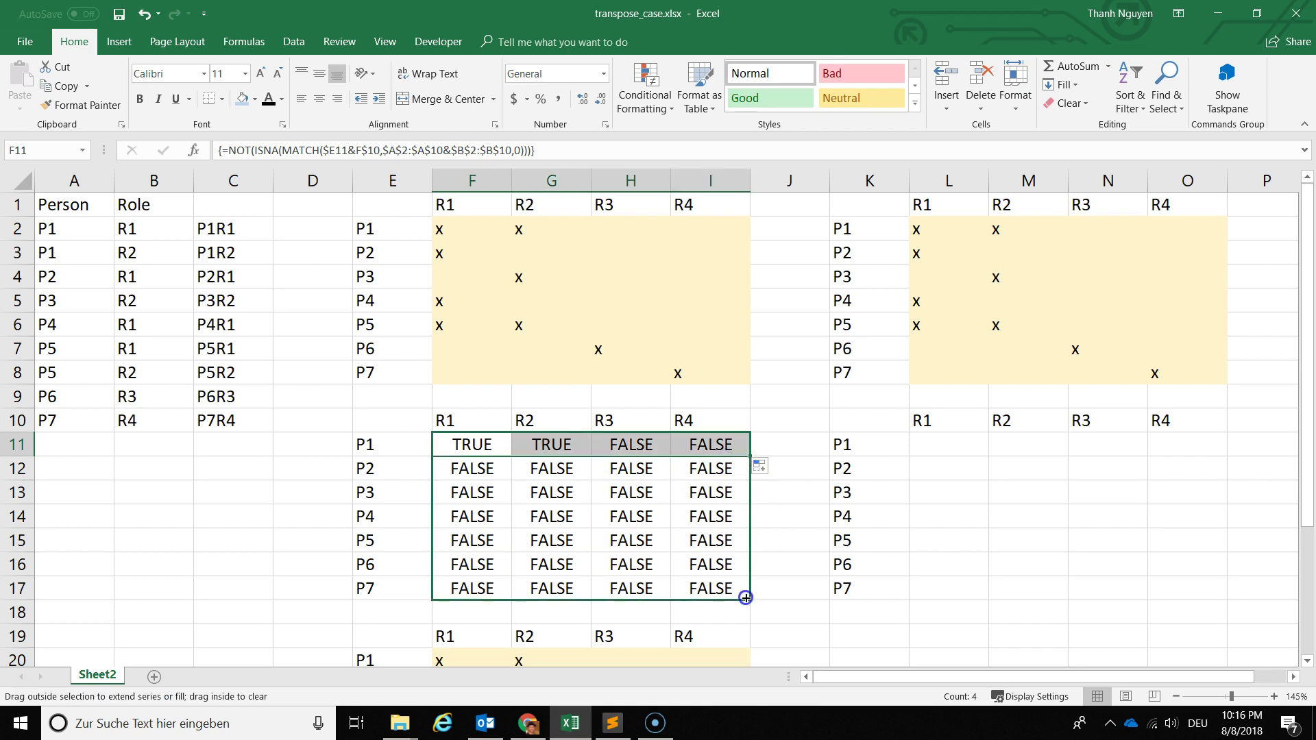
left_click(477, 443)
left_click(474, 444)
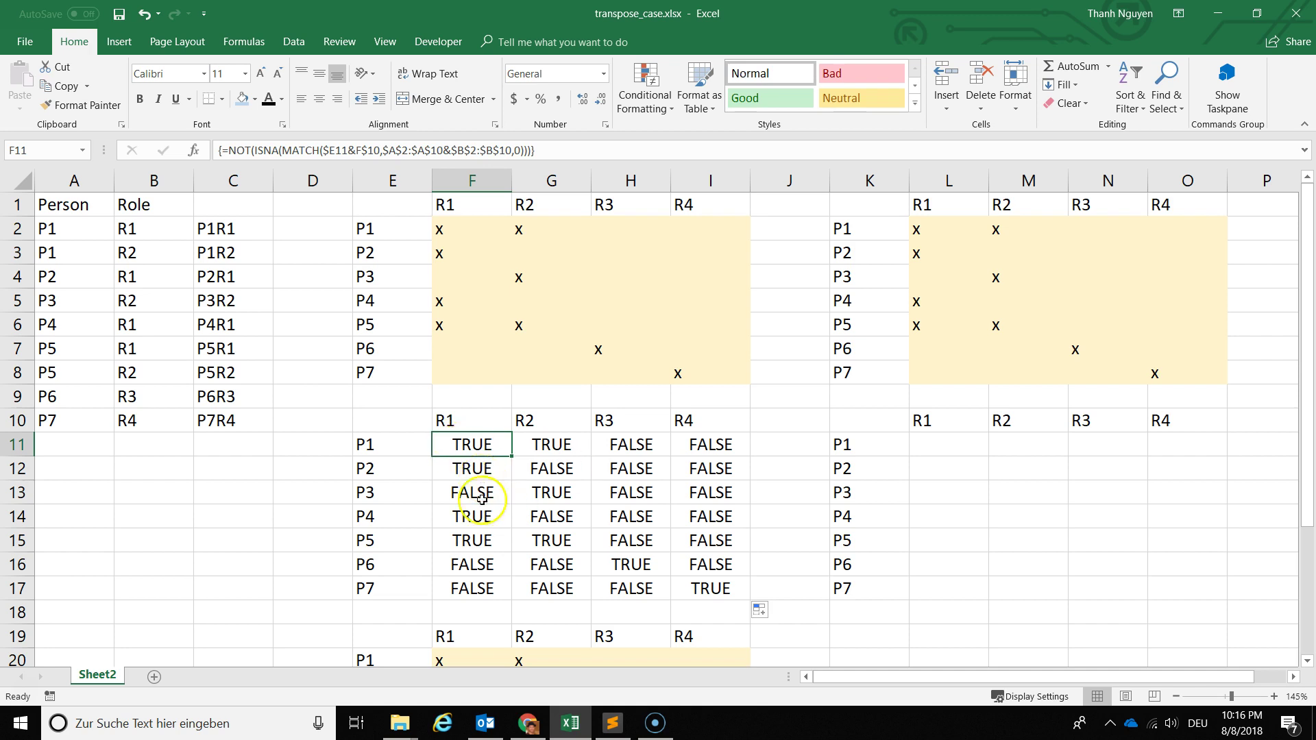
After checking reference x values, rewrite F11 as array formula {=IF(NOT(ISNA(MATCH(...))),"x","")}.
left_click(455, 229)
left_click(545, 229)
left_click(447, 264)
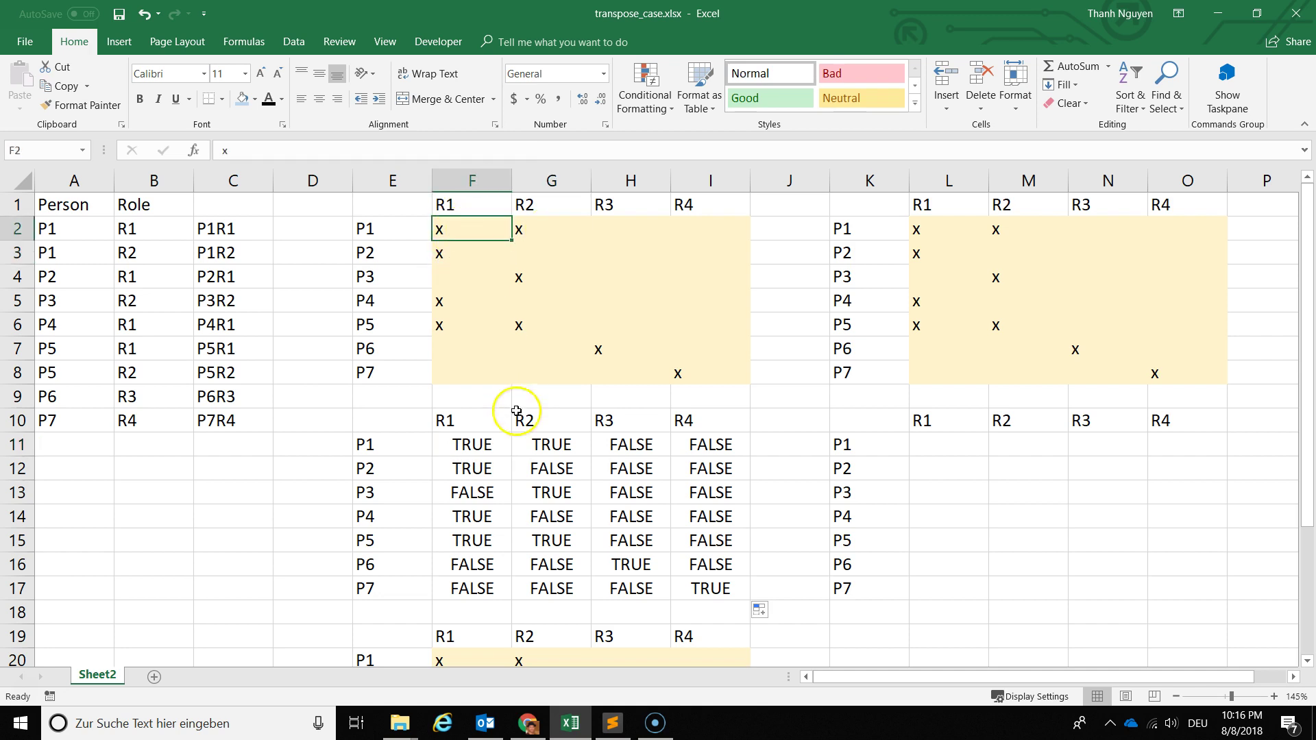
left_click(488, 445)
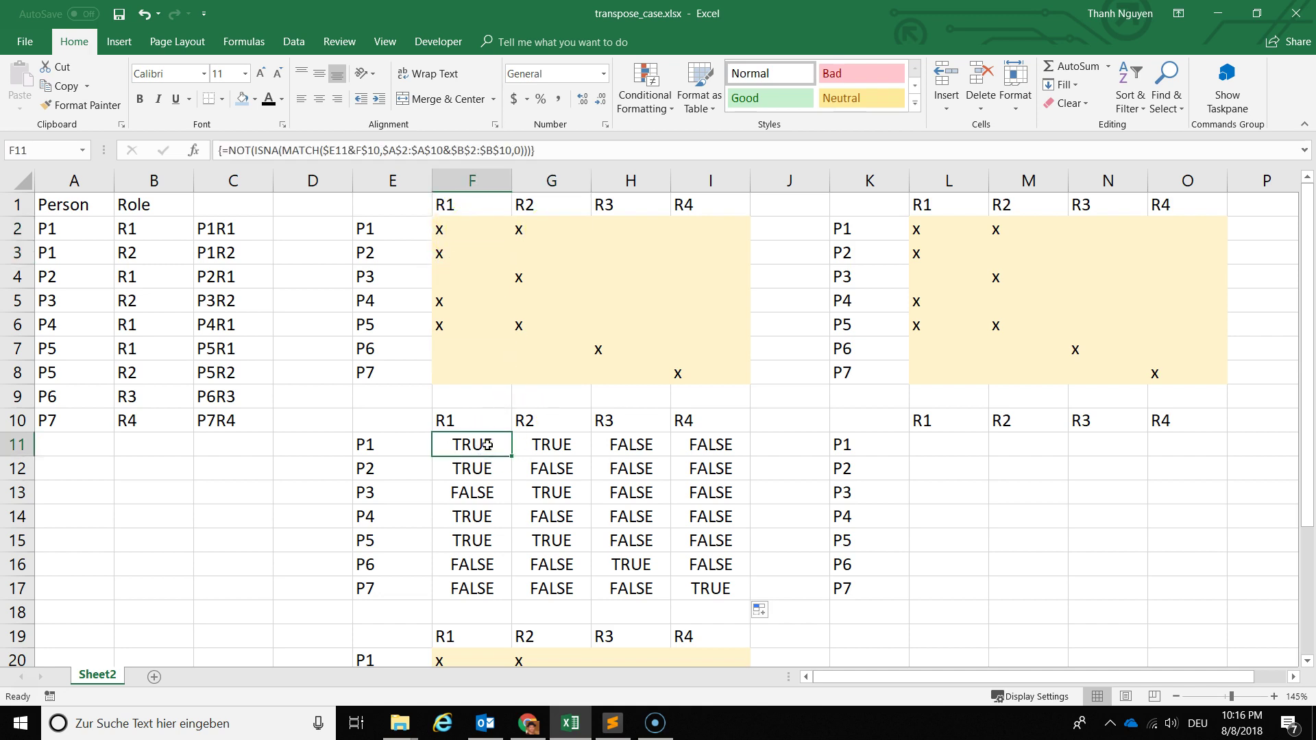
left_click(225, 151)
type("if(")
left_click(540, 150)
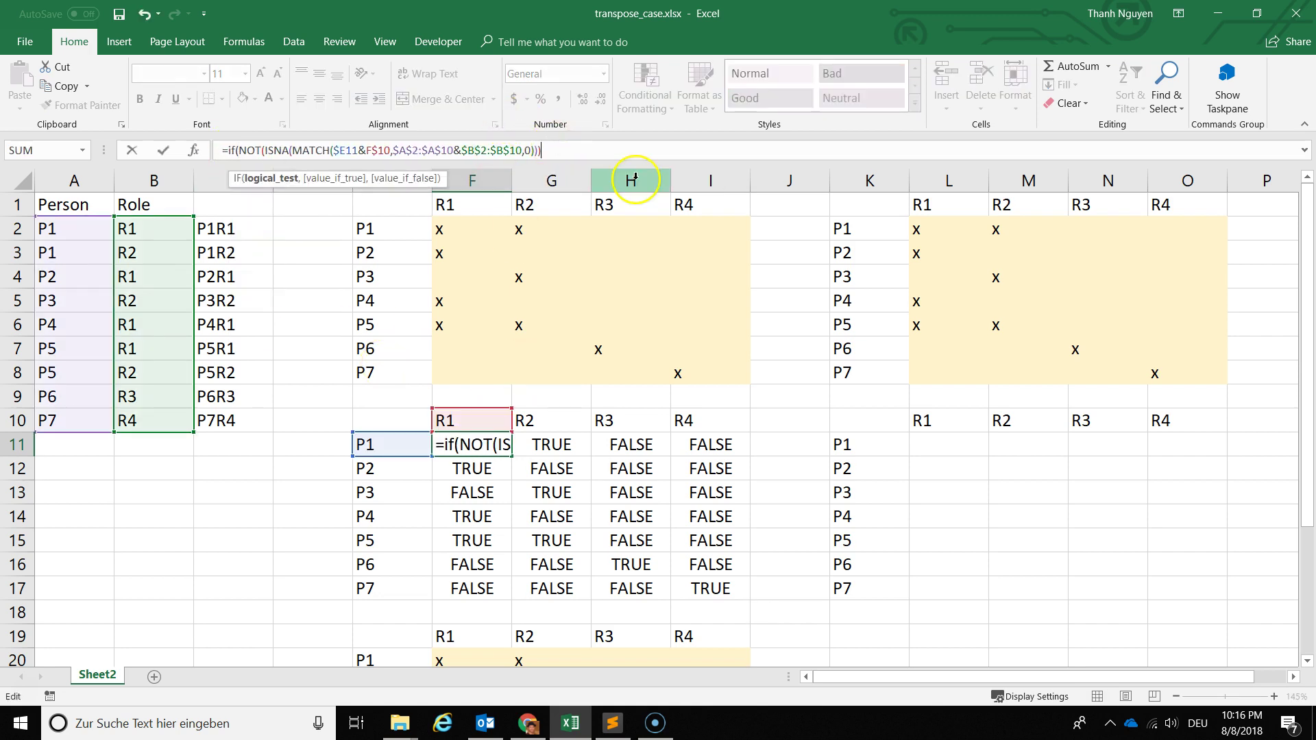
type(",\"x\"")
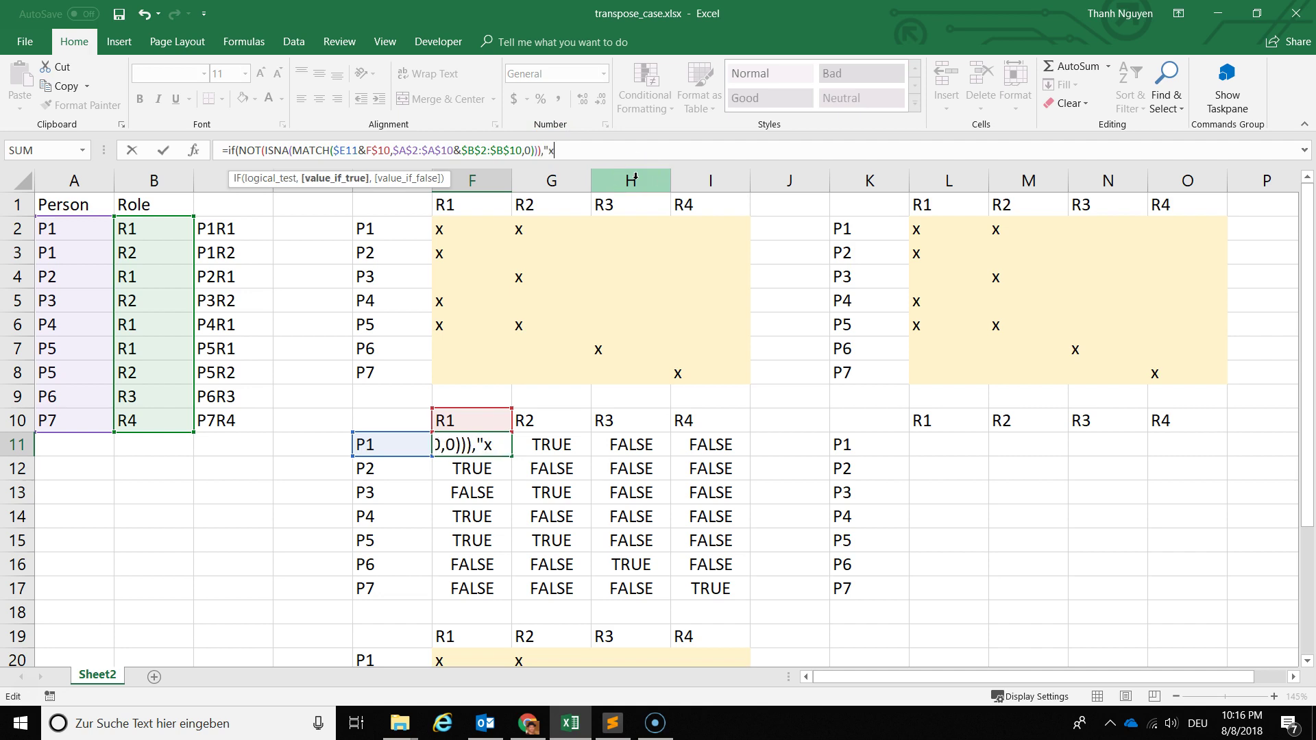
type(",\"\"")
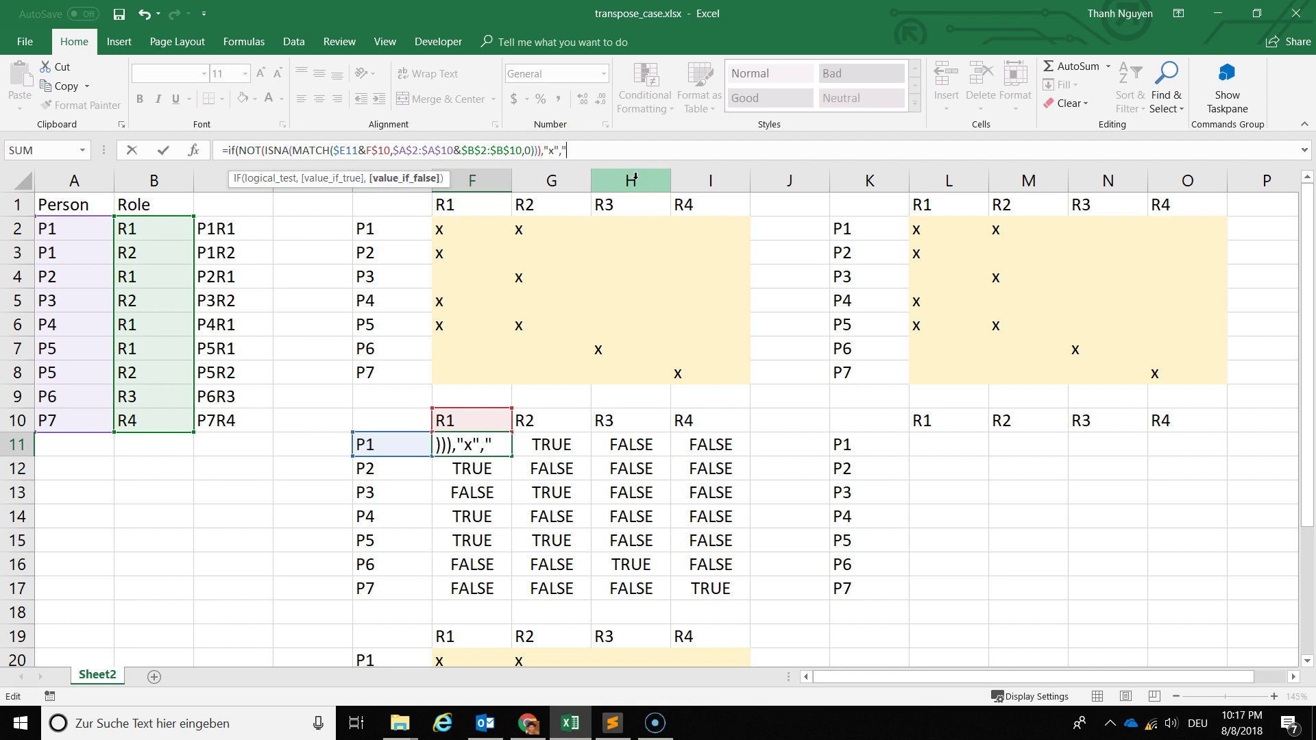
type(")")
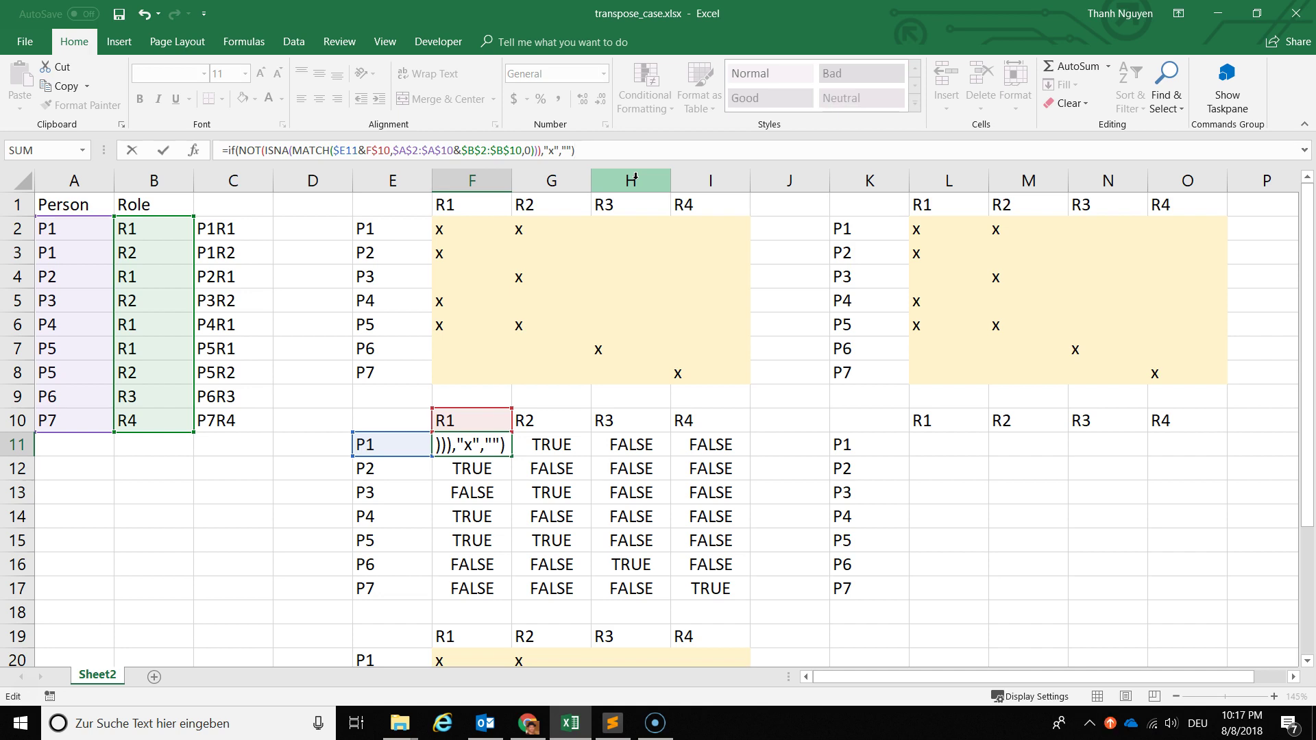
key("ctrl+shift+Return")
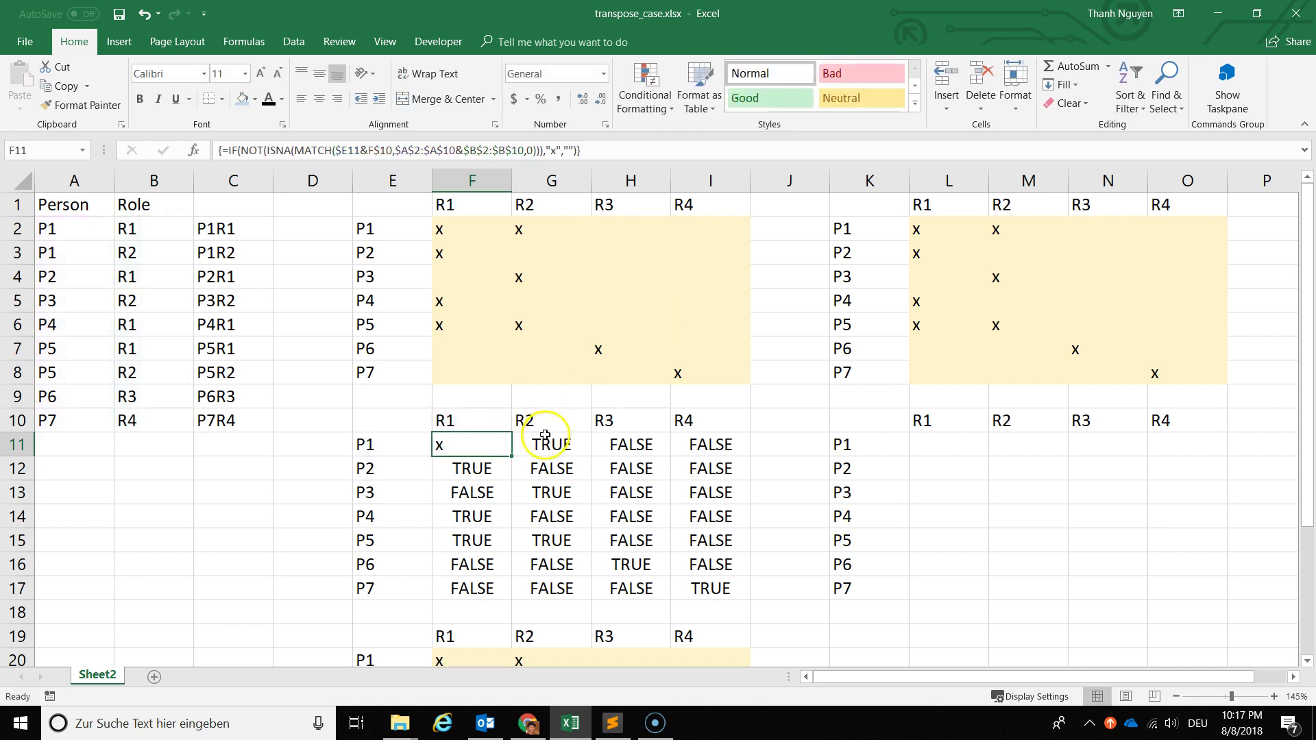
Fill the IF array formula over F11:I17, then select the blank ranges E9:I9 and K9:O9.
mouse_move(512, 456)
left_mouse_down()
mouse_move(736, 452)
mouse_move(742, 593)
left_mouse_up()
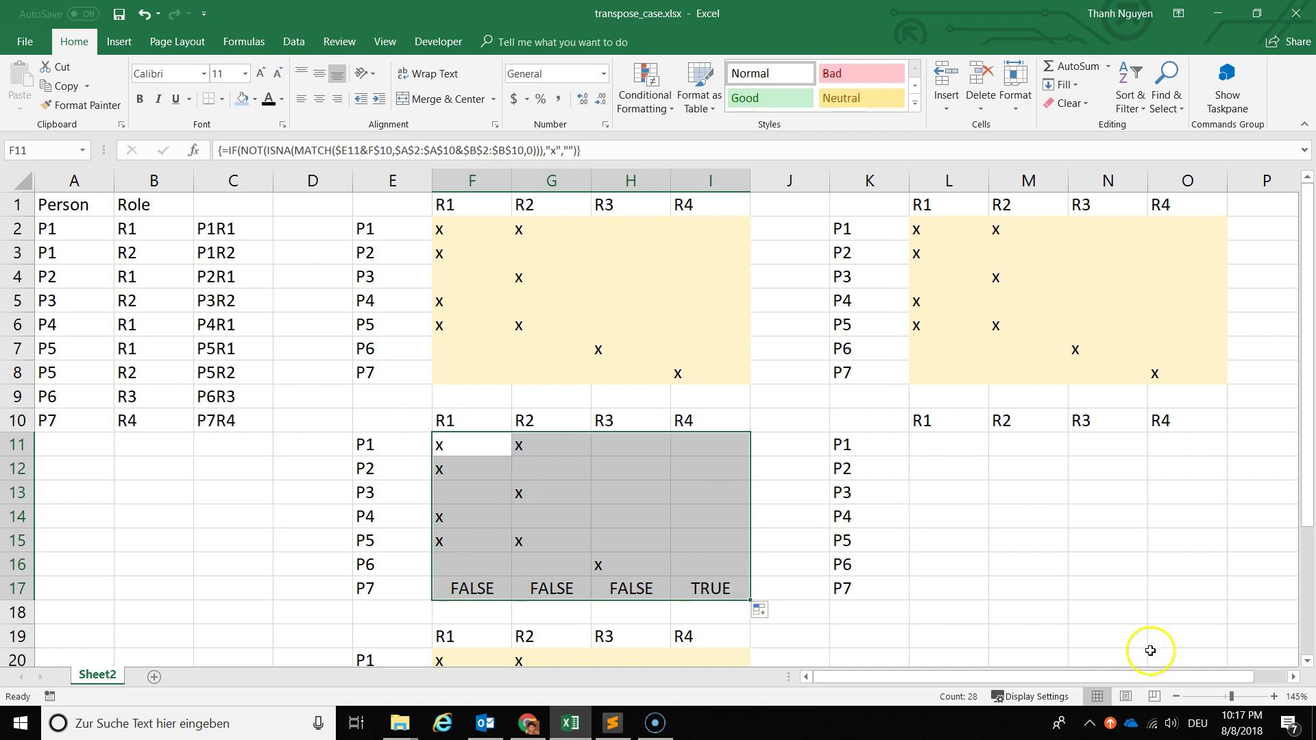
left_click(1079, 606)
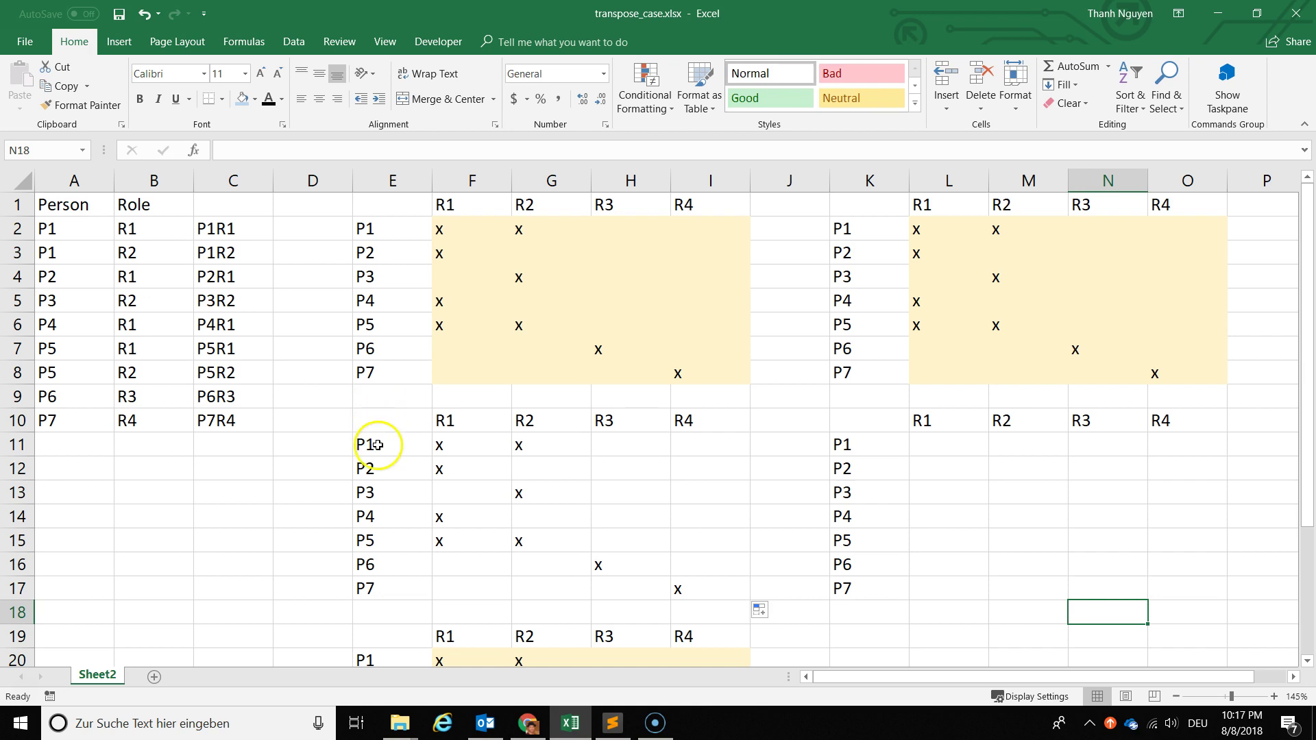
left_click_drag(376, 394, 685, 396)
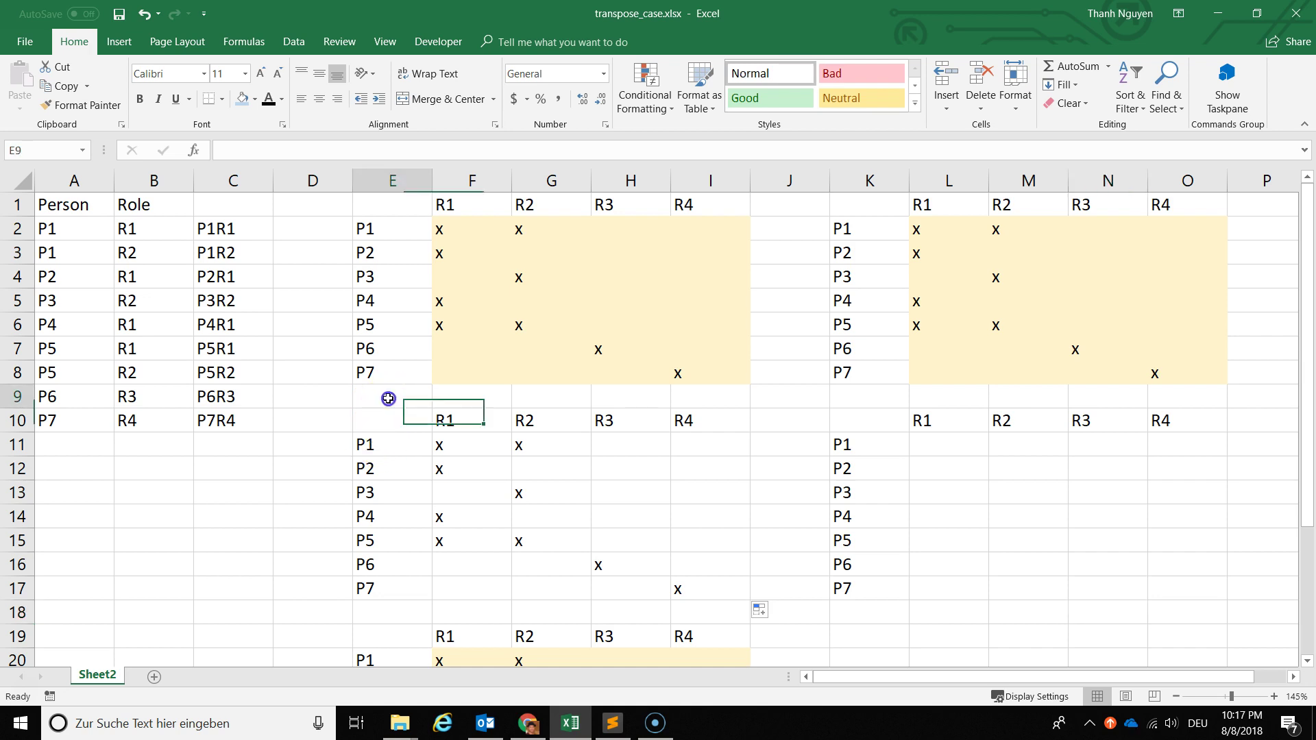
left_click_drag(863, 397, 1198, 394)
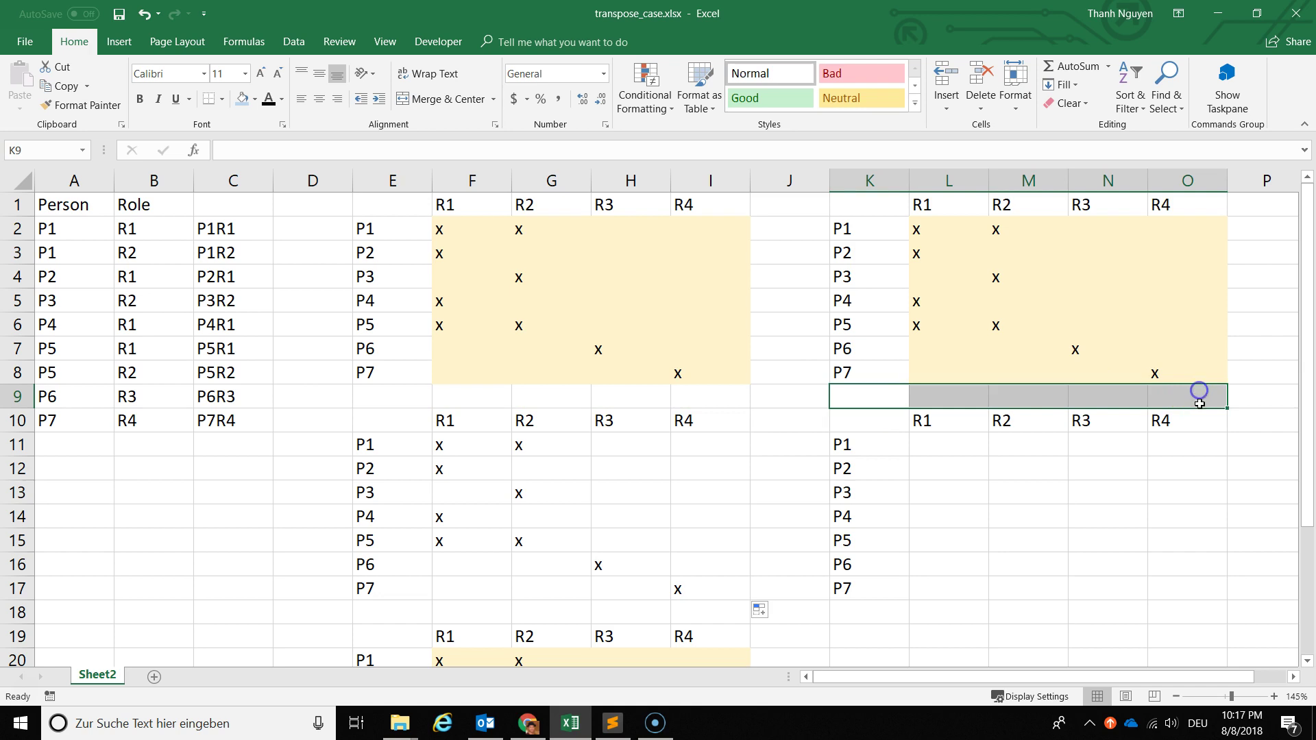